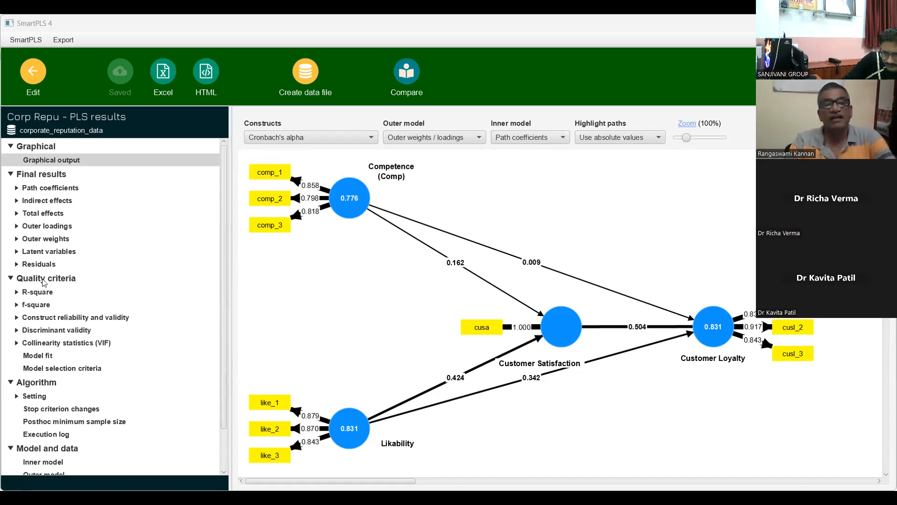
Display the path coefficients matrix at 150% zoom and copy it for Excel.
left_click(44, 280)
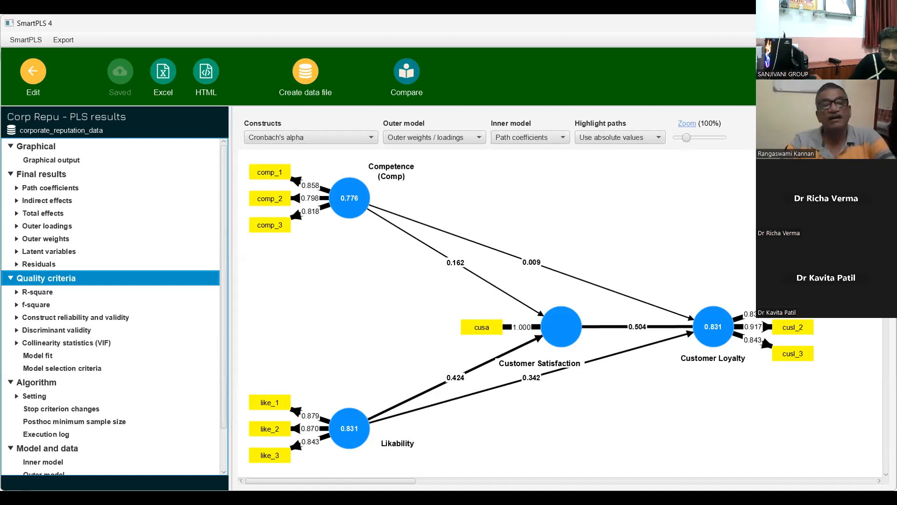
left_click(61, 193)
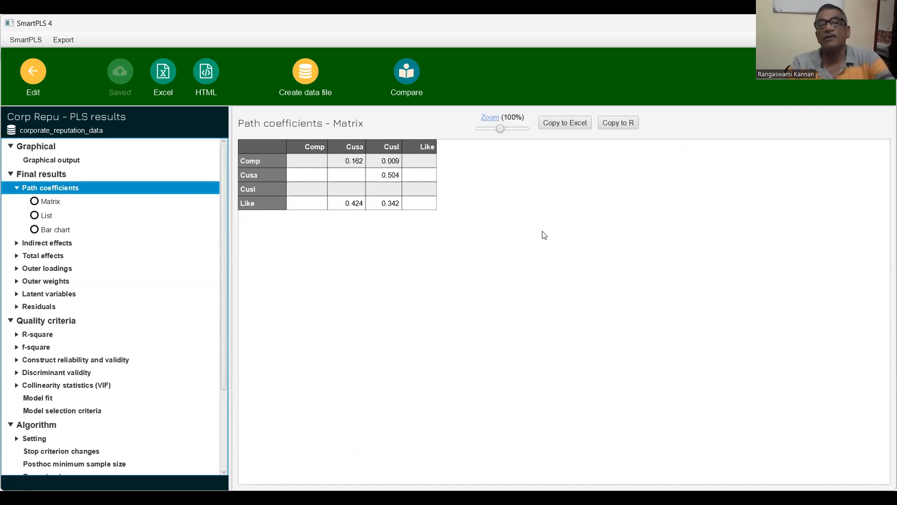
left_click(162, 76)
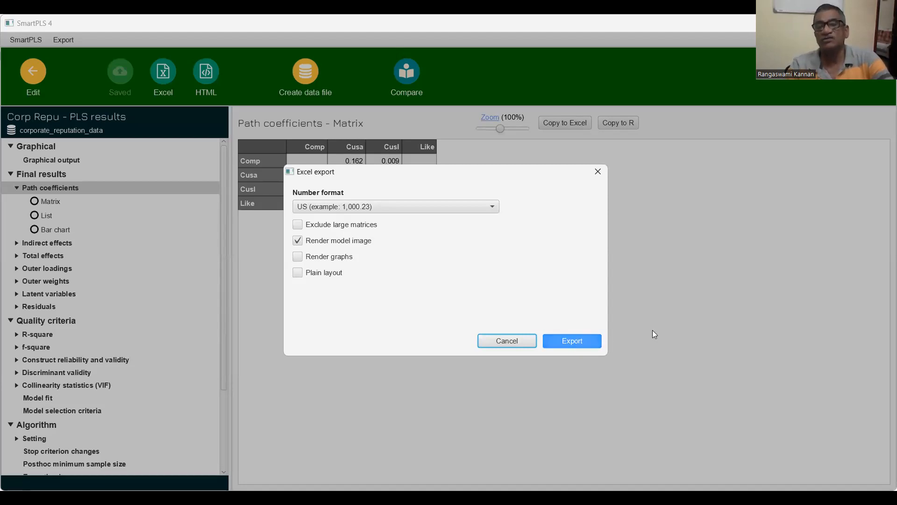
left_click(598, 172)
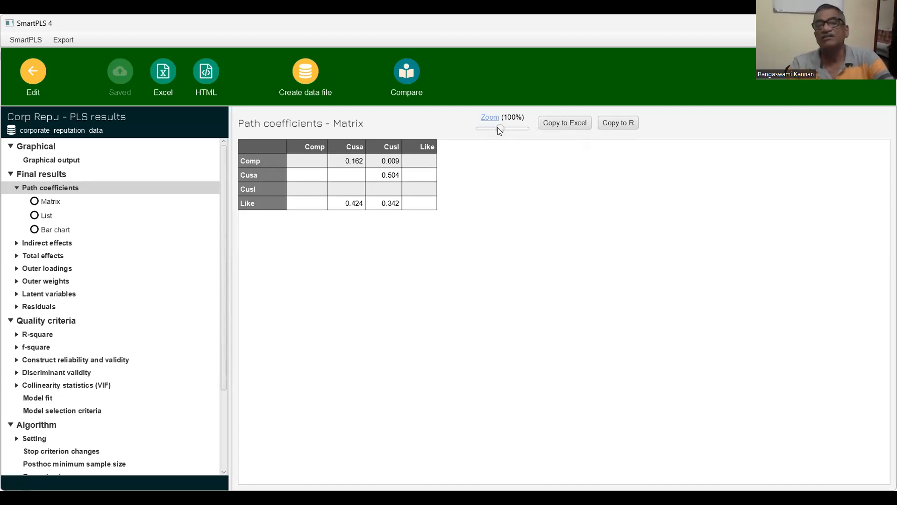
left_click_drag(496, 128, 514, 137)
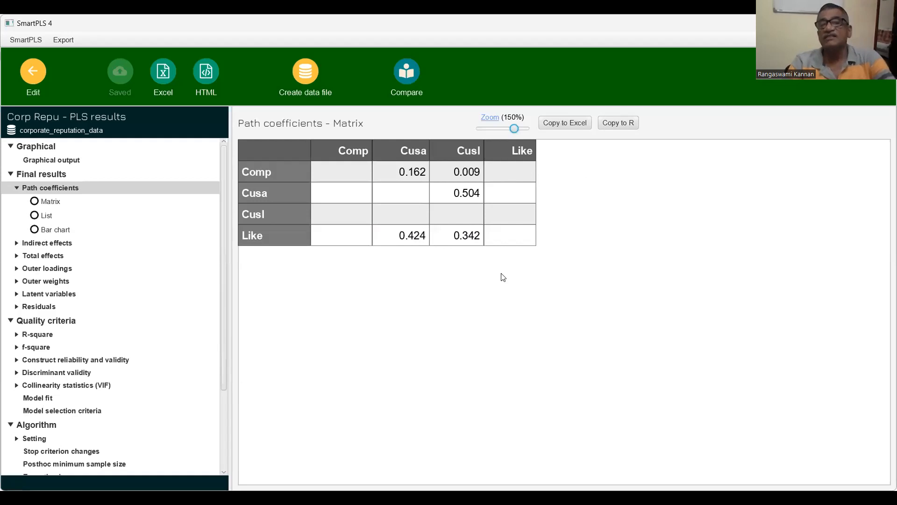
left_click(565, 123)
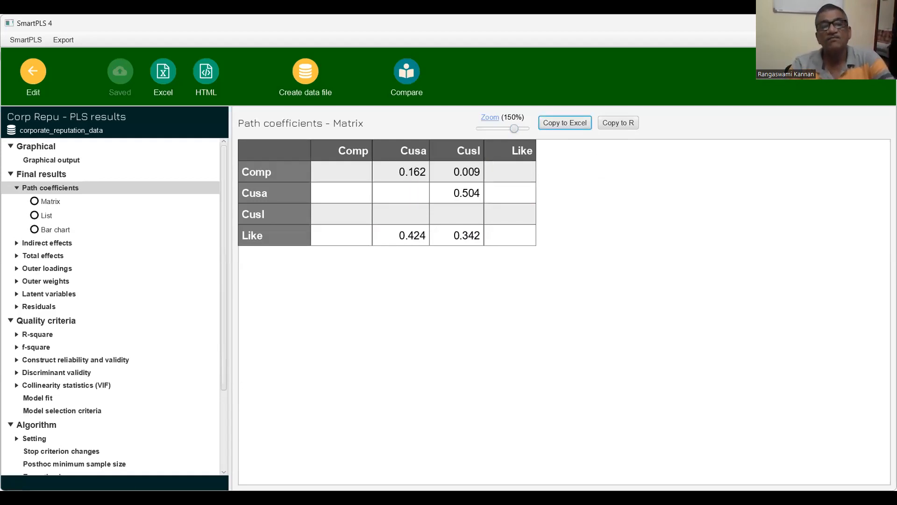
Switch to the blank Excel workbook, enter the heading "Path coeff" in A1 and paste the copied matrix at A2.
key("alt+Tab")
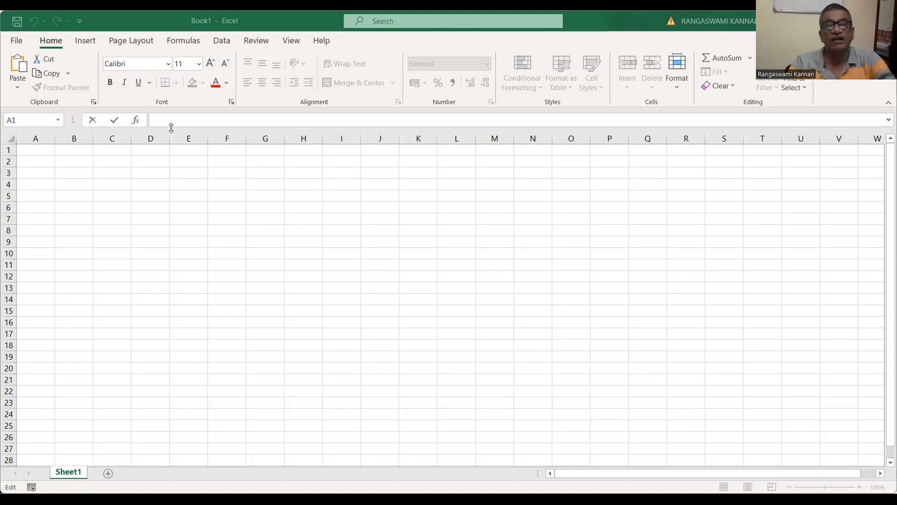
left_click(59, 473)
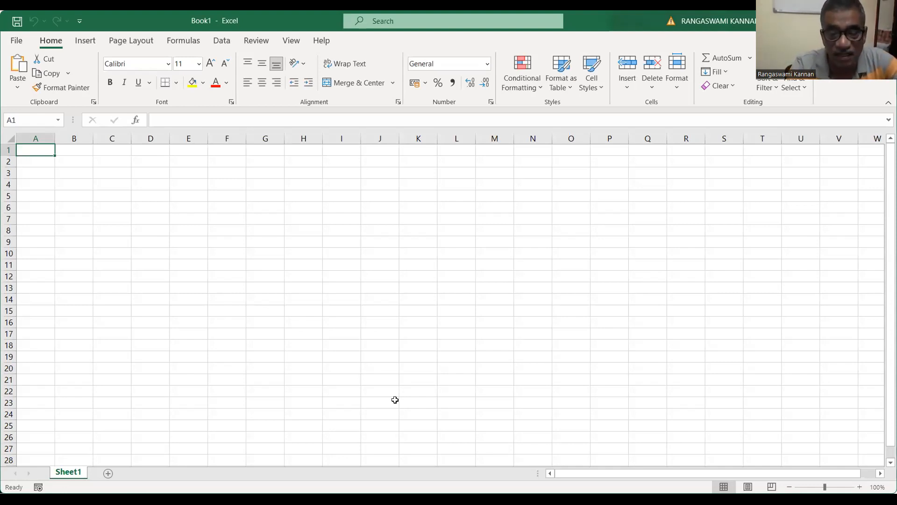
type("Path")
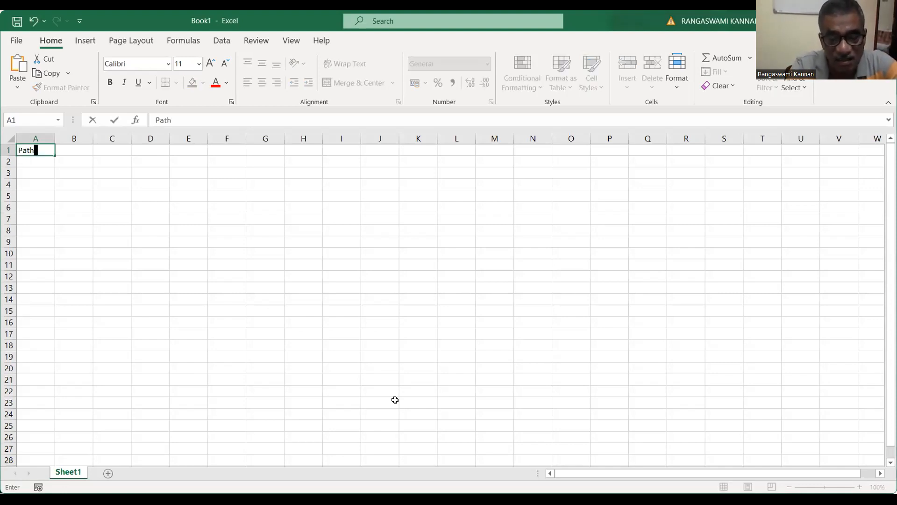
type(" coe")
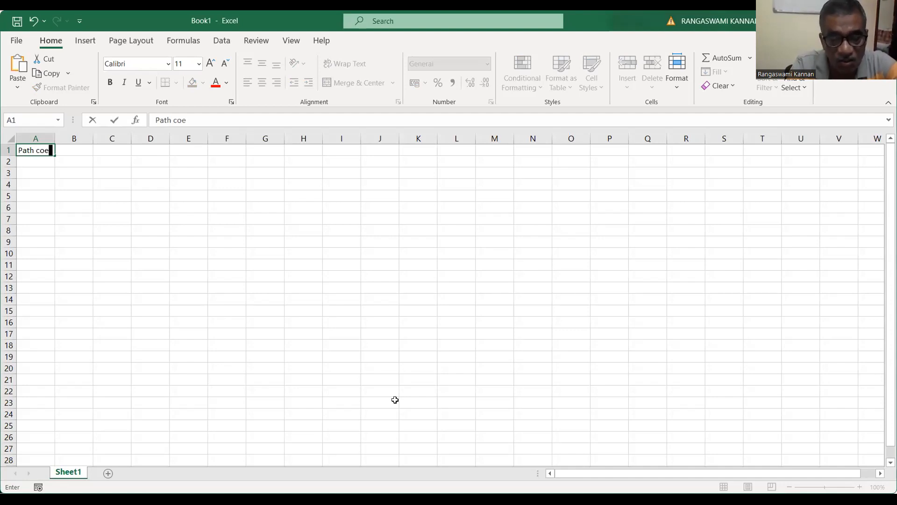
type("ff")
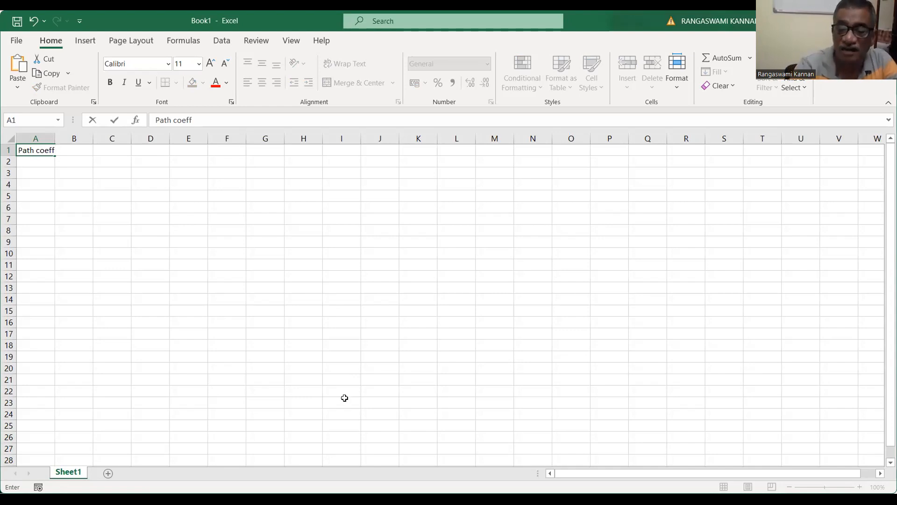
key("Return")
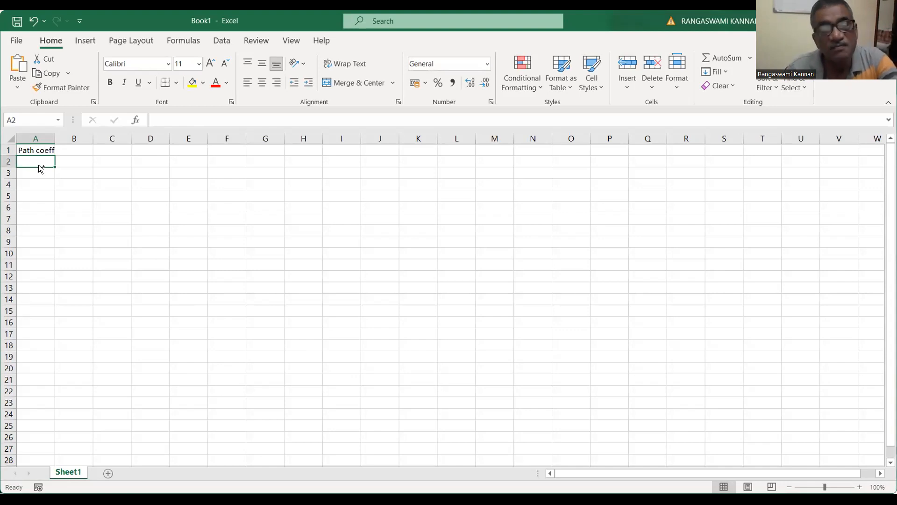
key("ctrl+v")
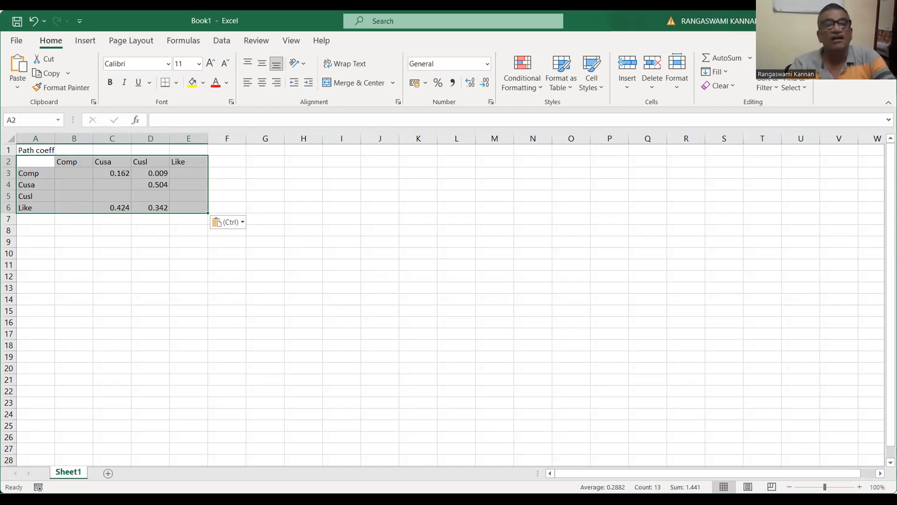
Return to SmartPLS, show the path coefficients as a list and copy it for Excel.
key("alt+Tab")
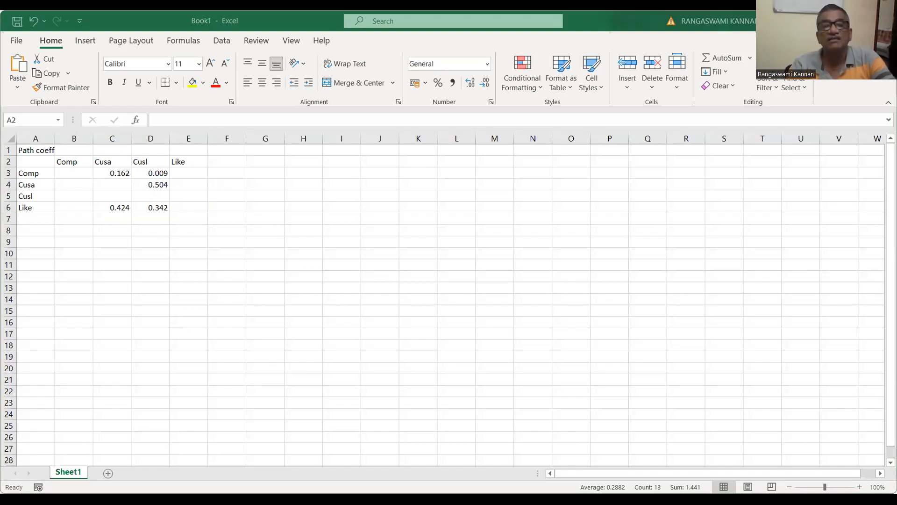
key("alt+Tab")
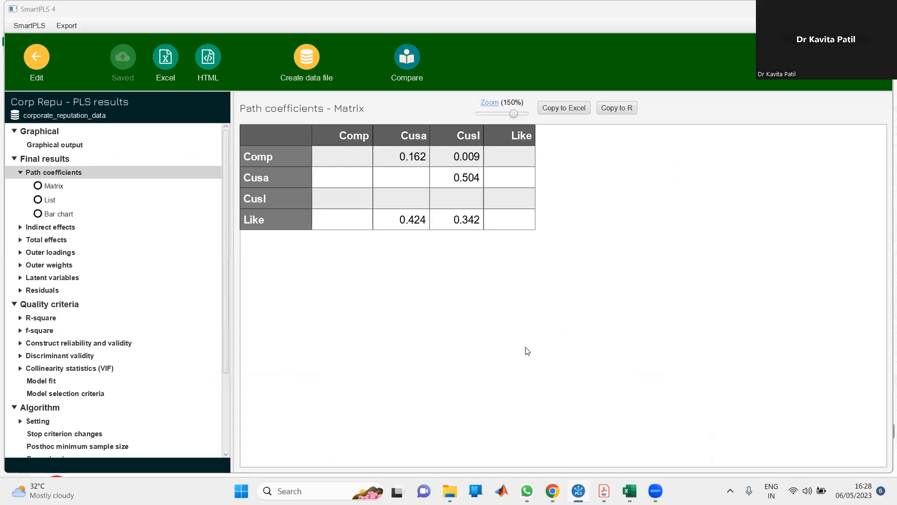
left_click(52, 199)
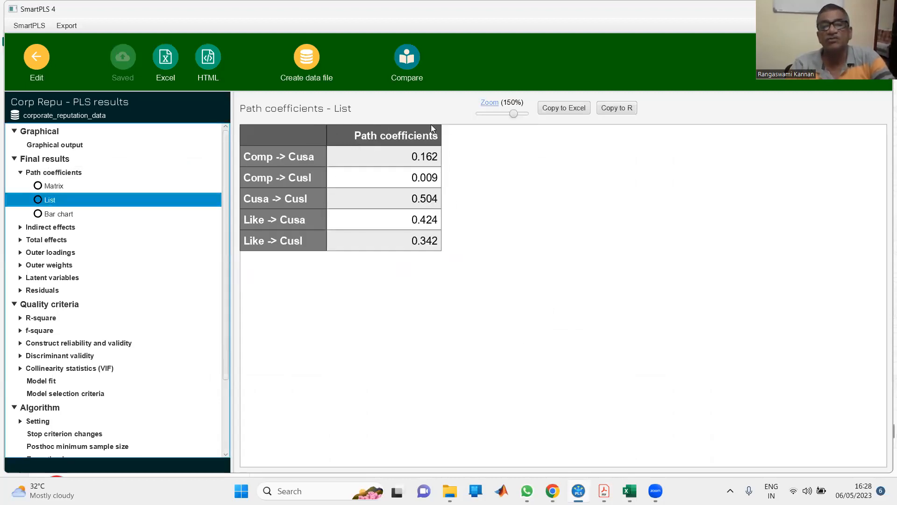
left_click(574, 110)
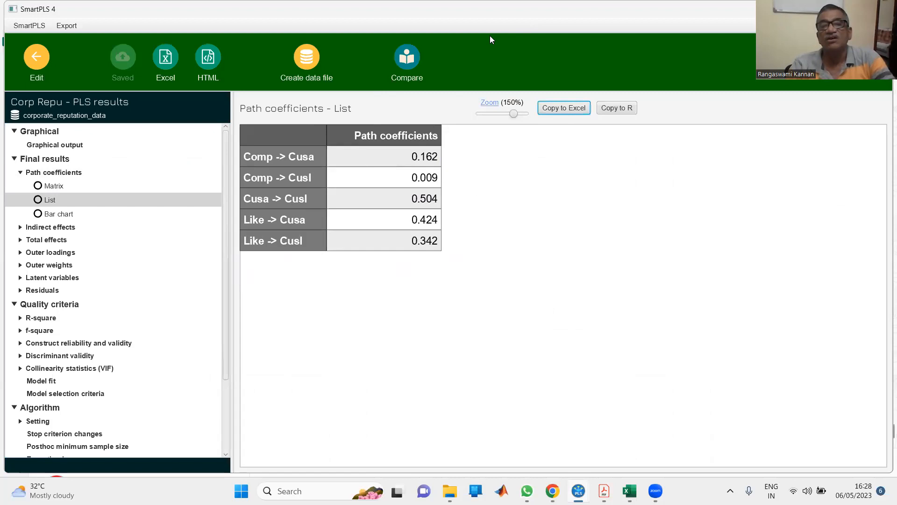
Switch to Excel and paste the path coefficients list at cell A8, below the matrix.
key("alt+Tab")
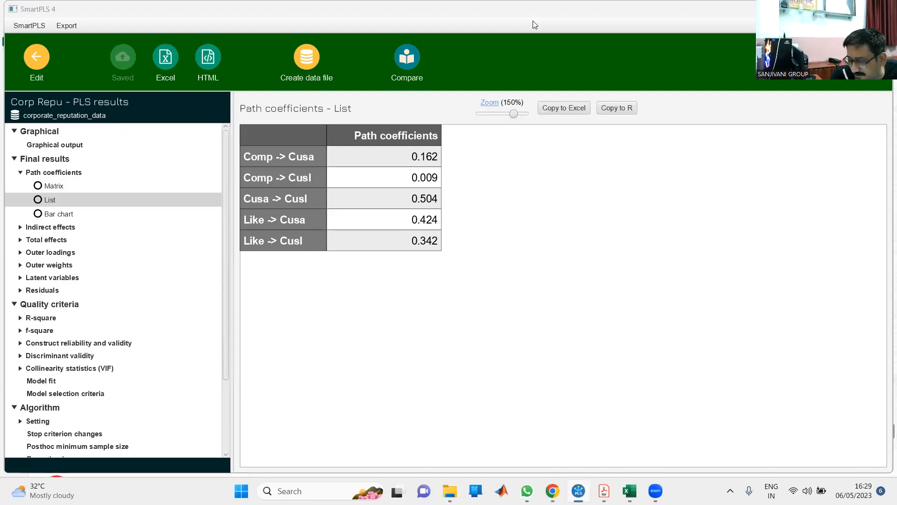
key("alt+Tab")
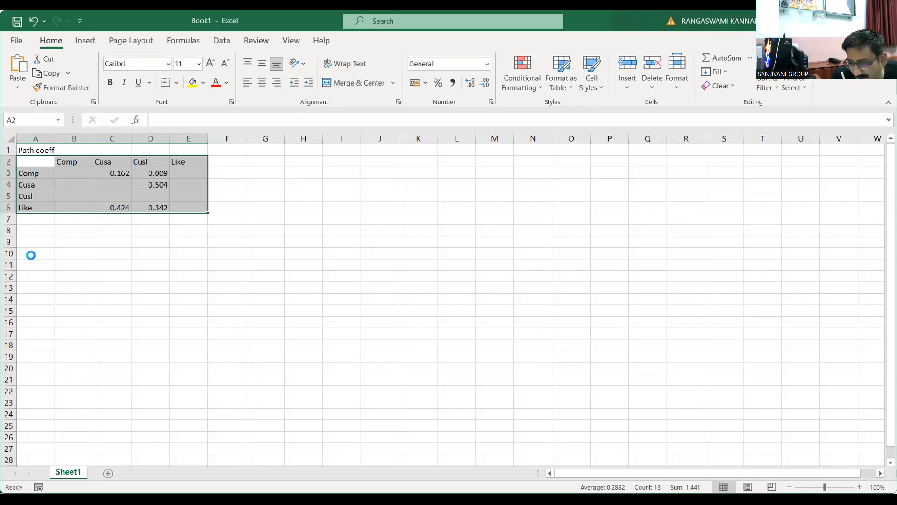
left_click(42, 230)
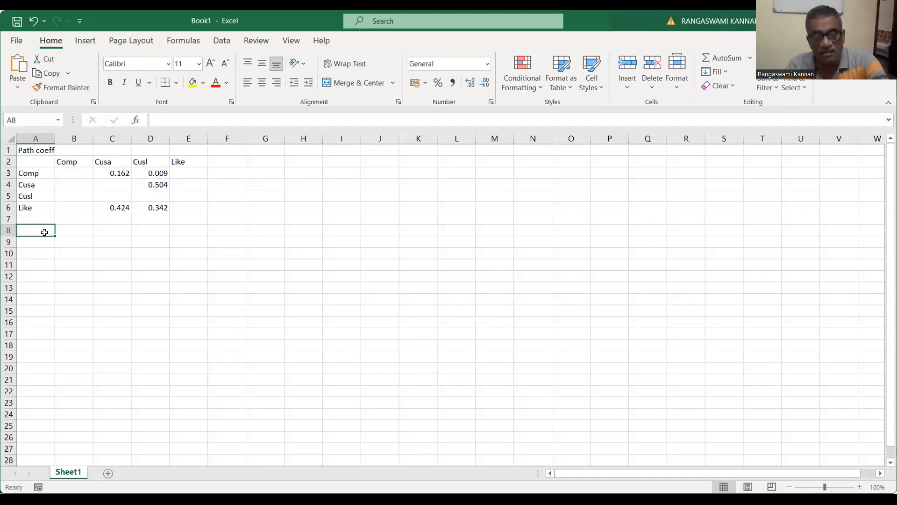
key("ctrl+v")
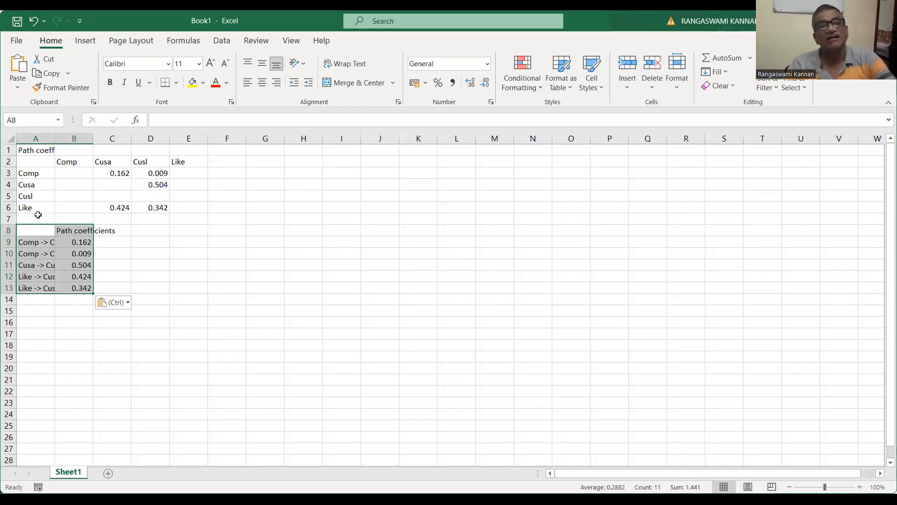
Apply All Borders to the pasted path coefficients list in A8:B13.
left_click(166, 83)
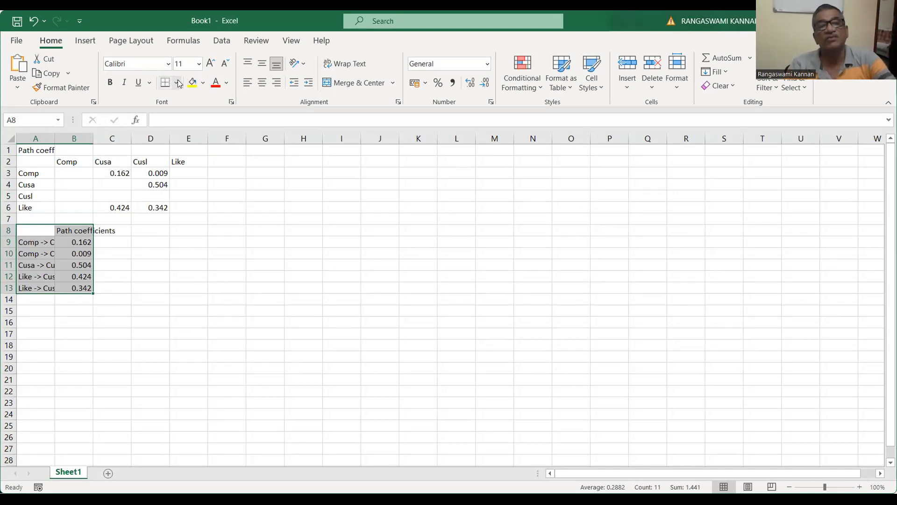
left_click(177, 84)
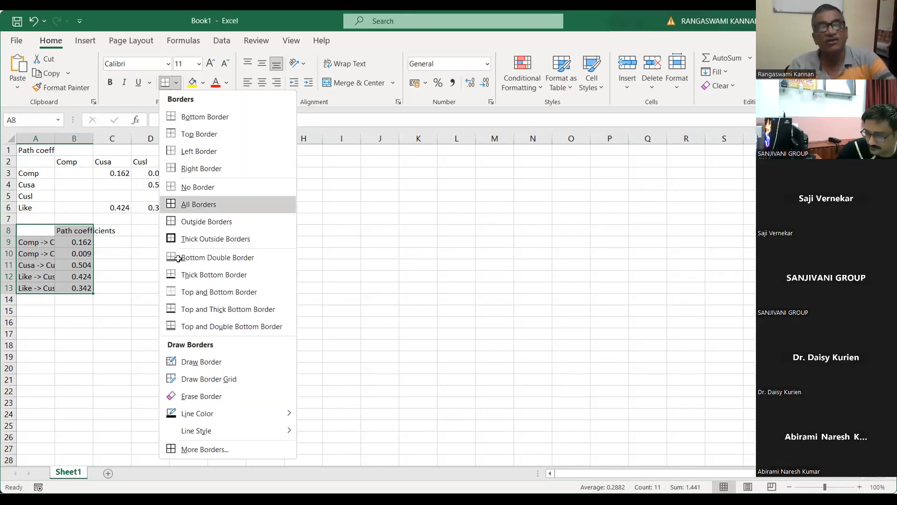
left_click(199, 208)
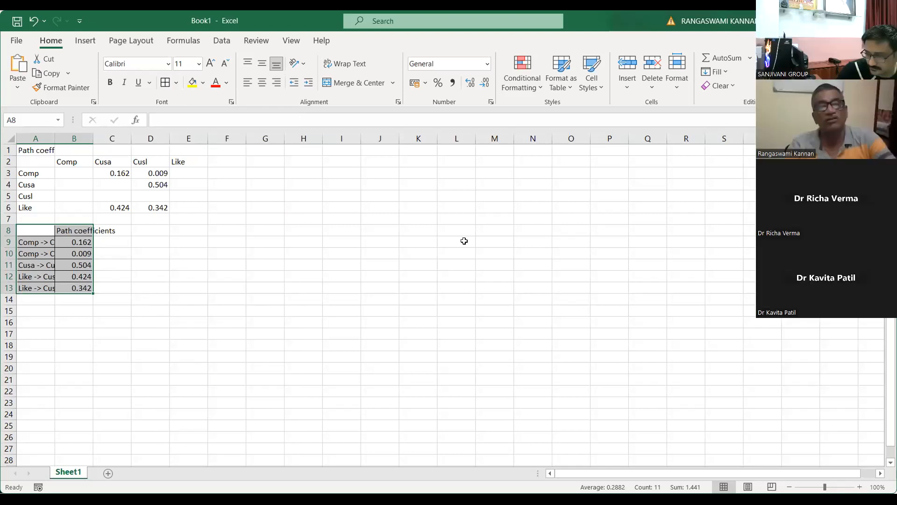
left_click(344, 252)
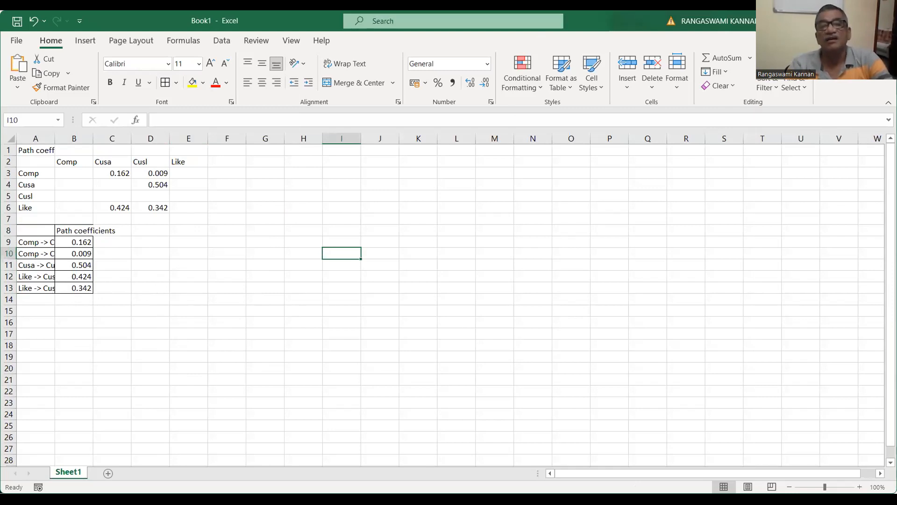
Return to SmartPLS, display the R-square overview table and copy it for Excel.
key("alt+Tab")
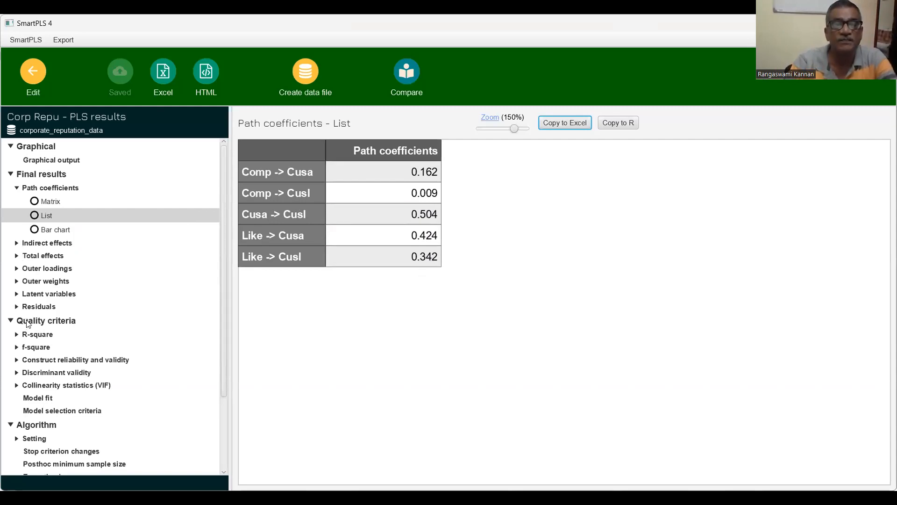
left_click(35, 334)
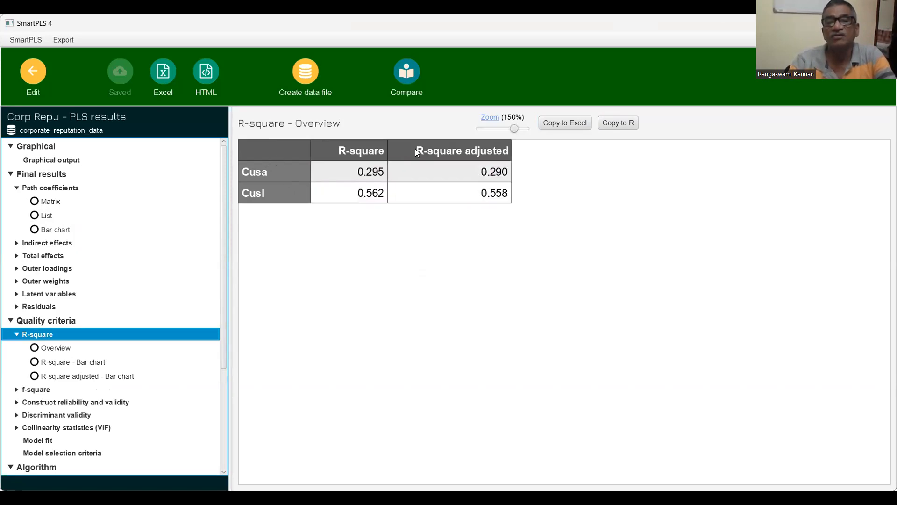
left_click(574, 123)
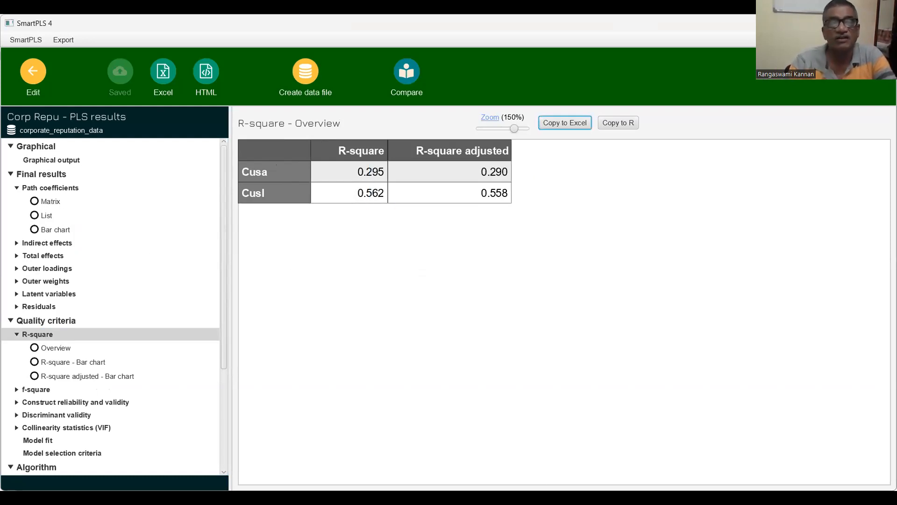
key("alt+Tab")
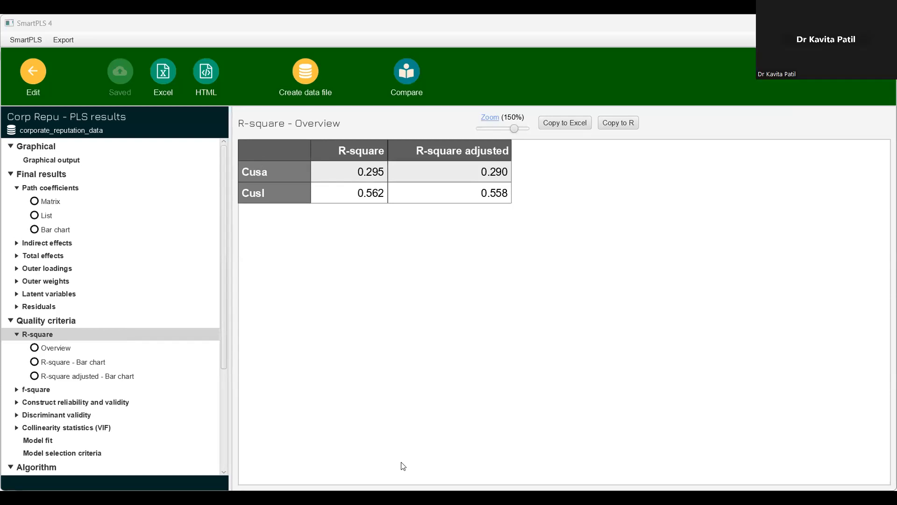
Display the f-square matrix under the quality criteria to examine the effect sizes.
left_click(42, 390)
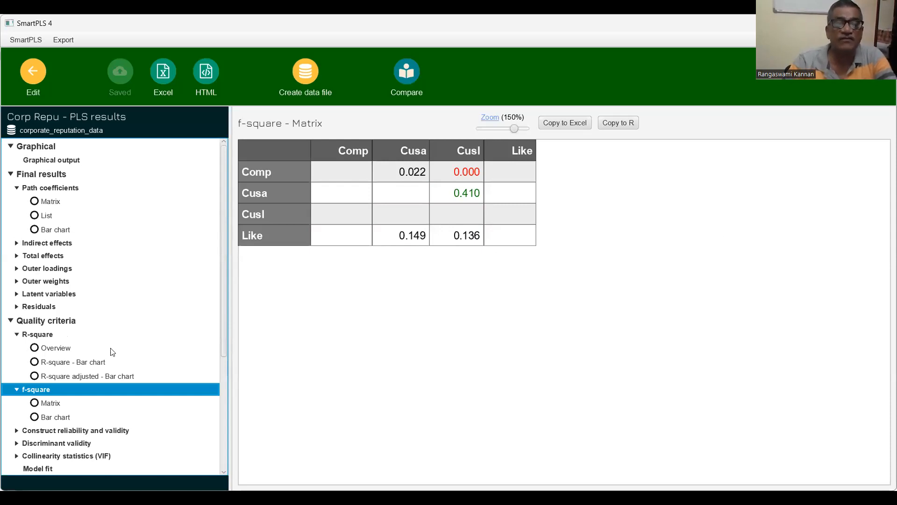
scroll(181, 310, "down", 3)
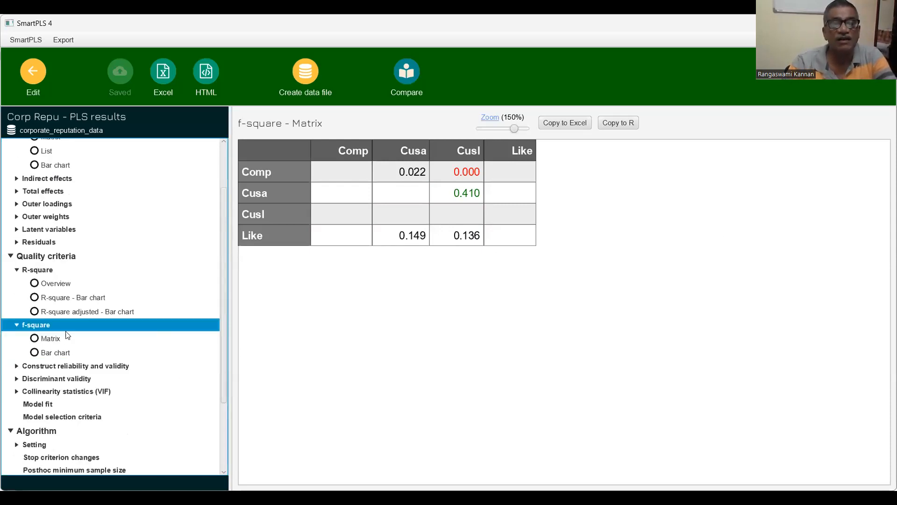
Examine the construct reliability and validity overview at 125% zoom and the Cronbach's alpha bar chart.
left_click(55, 365)
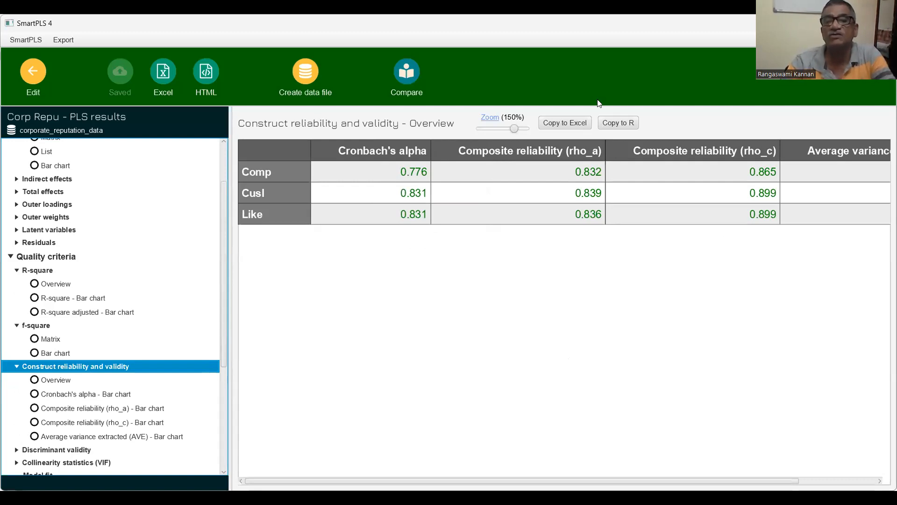
left_click_drag(514, 127, 509, 125)
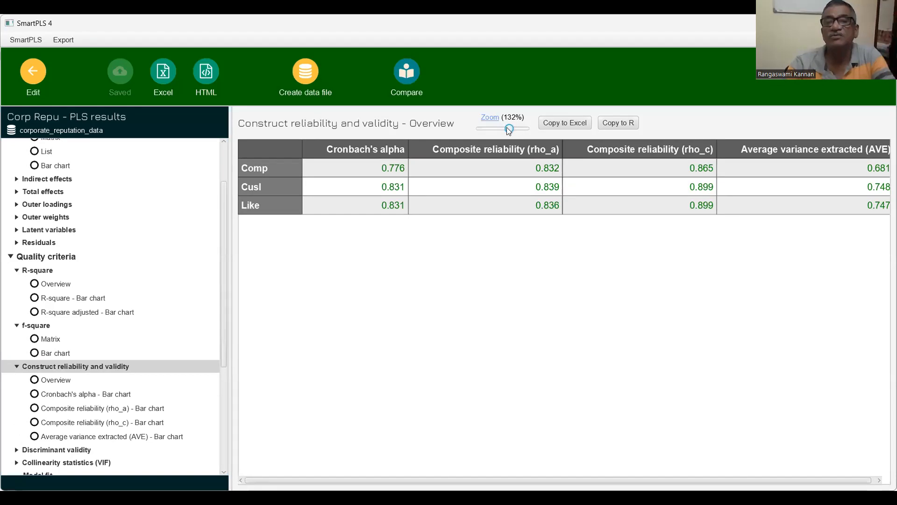
left_click_drag(507, 129, 504, 129)
left_click(668, 387)
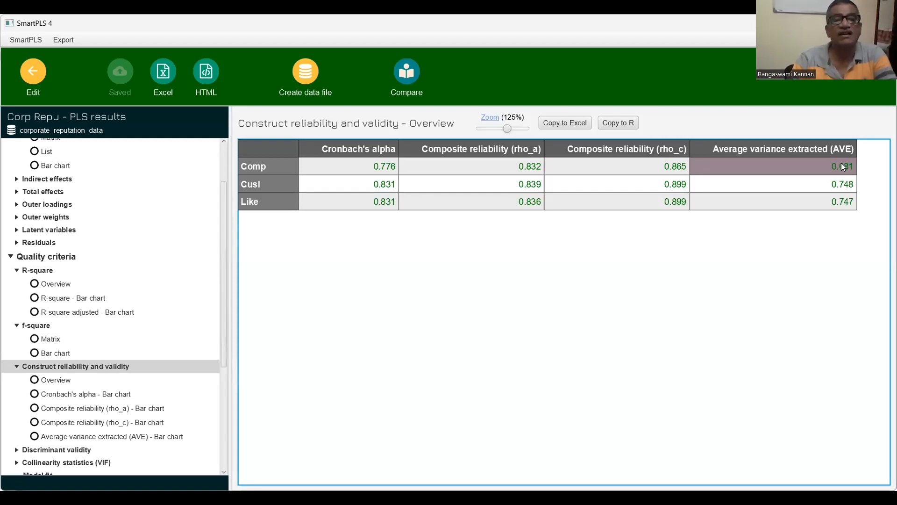
left_click(100, 395)
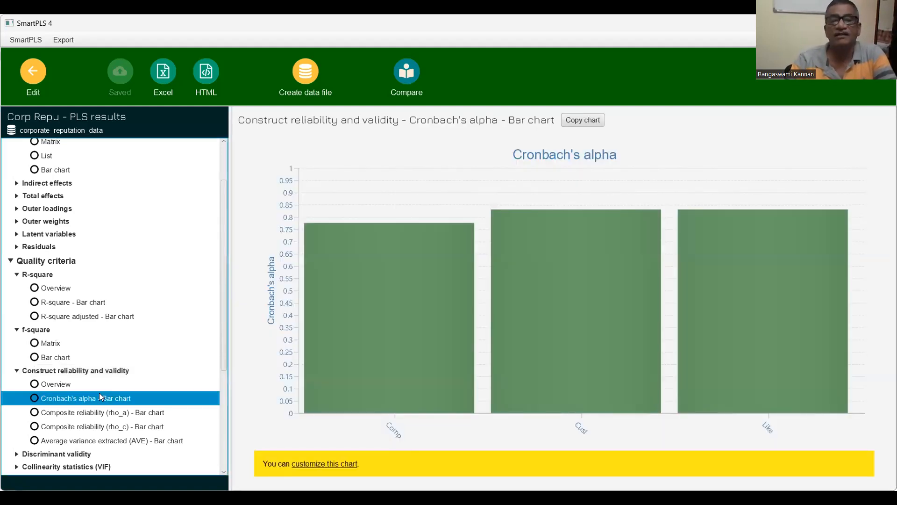
Examine the construct reliability and validity overview, and the discriminant validity through the HTMT list and the Fornell-Larcker criterion.
left_click(59, 385)
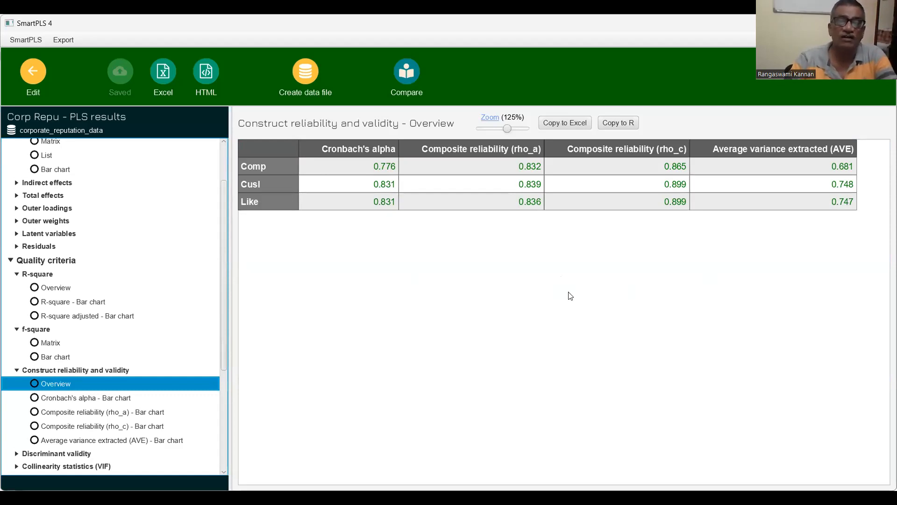
scroll(116, 292, "down", 3)
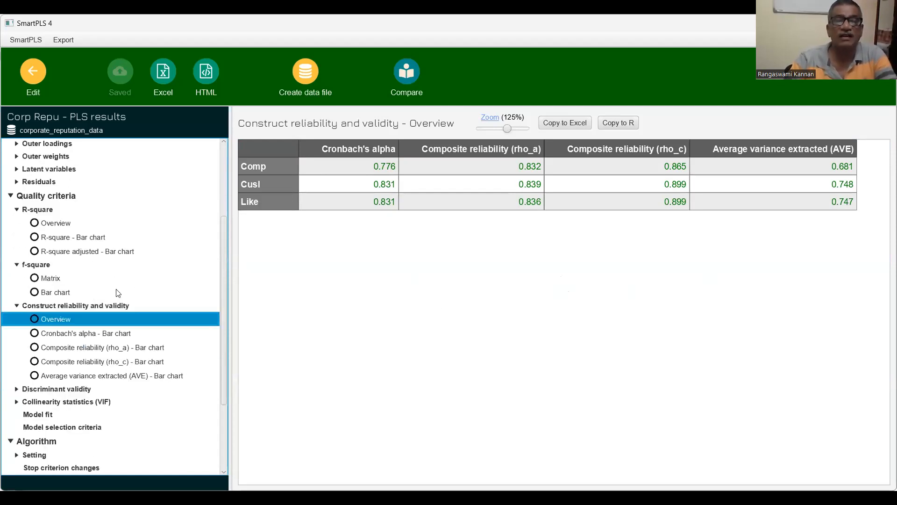
scroll(118, 292, "down", 1)
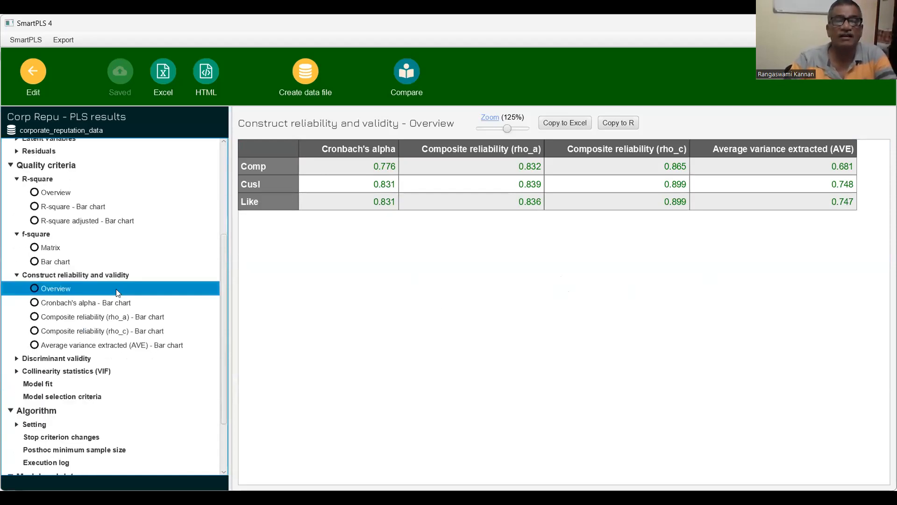
left_click(17, 359)
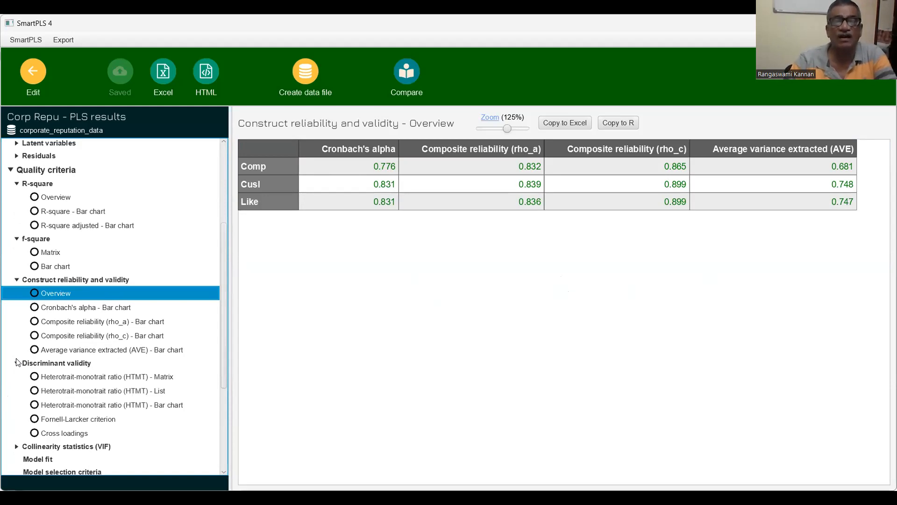
left_click(128, 391)
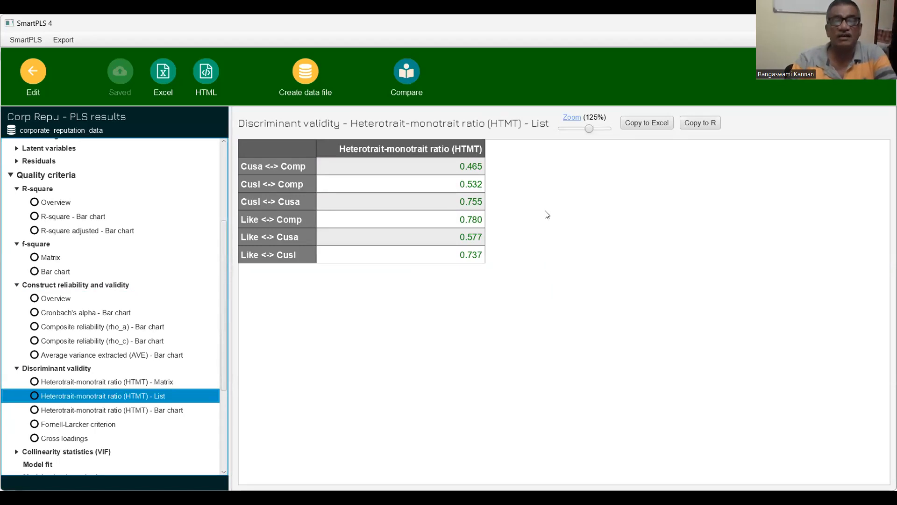
left_click(78, 427)
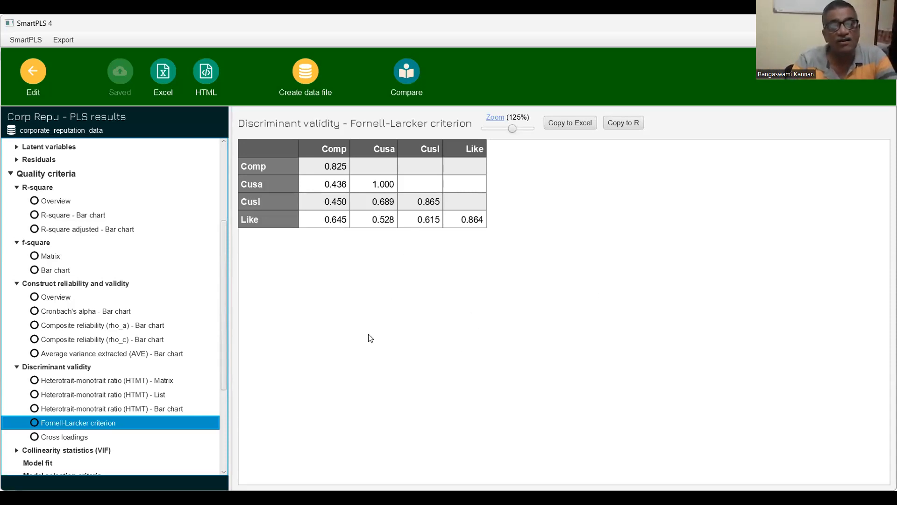
Examine the collinearity statistics (VIF) for the outer model and the inner model.
left_click(53, 451)
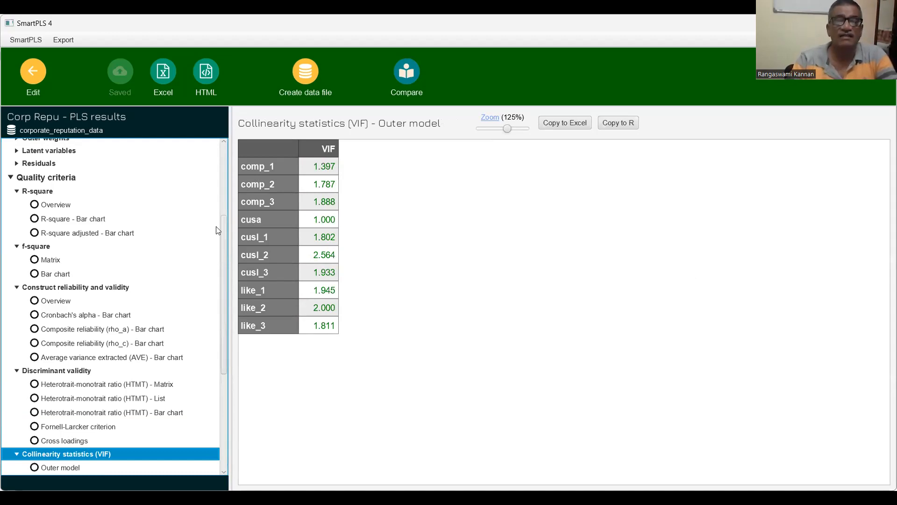
scroll(123, 231, "down", 3)
scroll(123, 248, "down", 2)
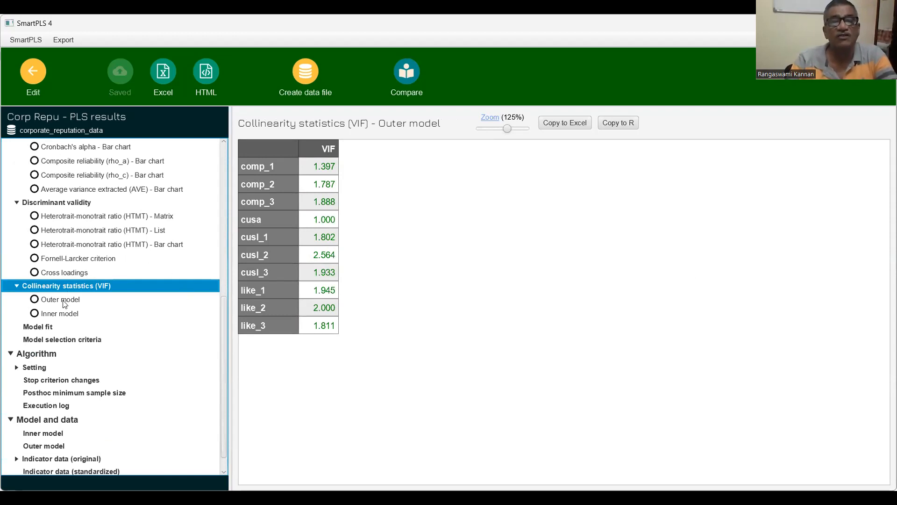
left_click(65, 302)
left_click(64, 316)
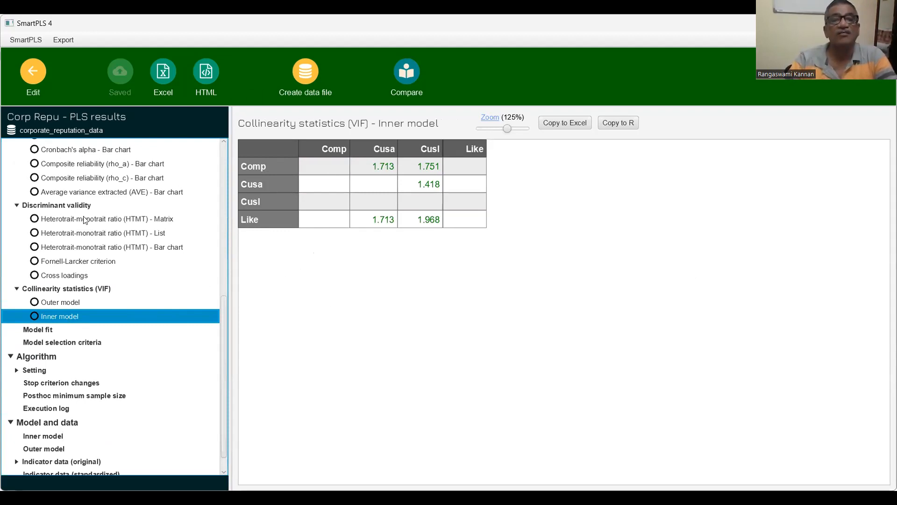
Return to the model and run Bootstrapping with 5000 subsamples, percentile bootstrap intervals, a two-tailed test and a 0.05 significance level.
scroll(86, 218, "up", 3)
scroll(86, 218, "up", 3)
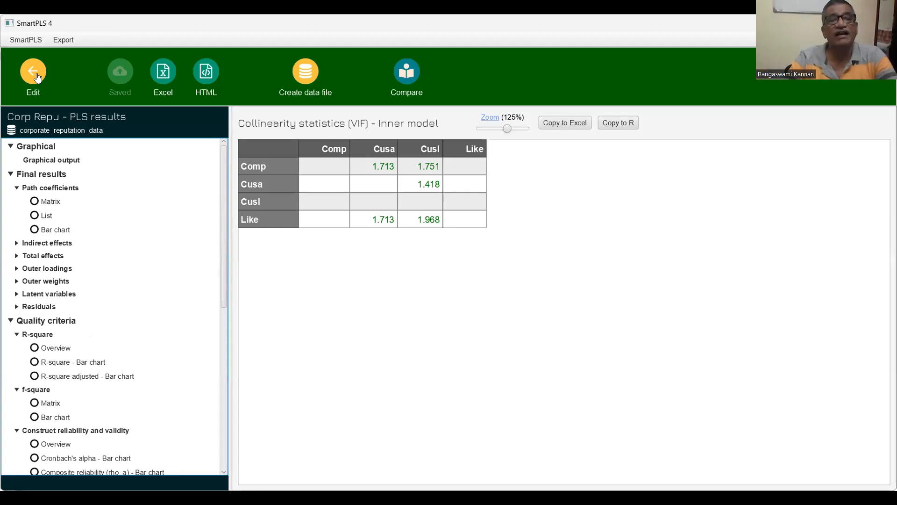
left_click(36, 74)
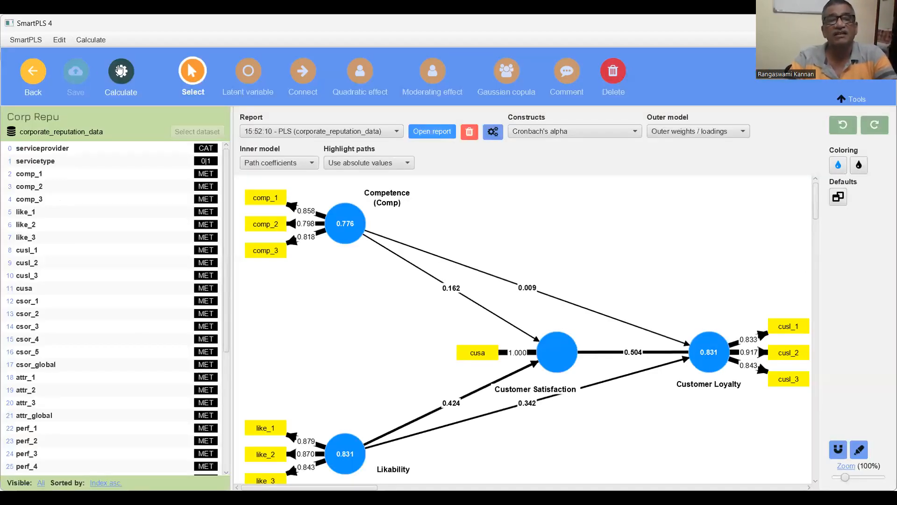
left_click(124, 71)
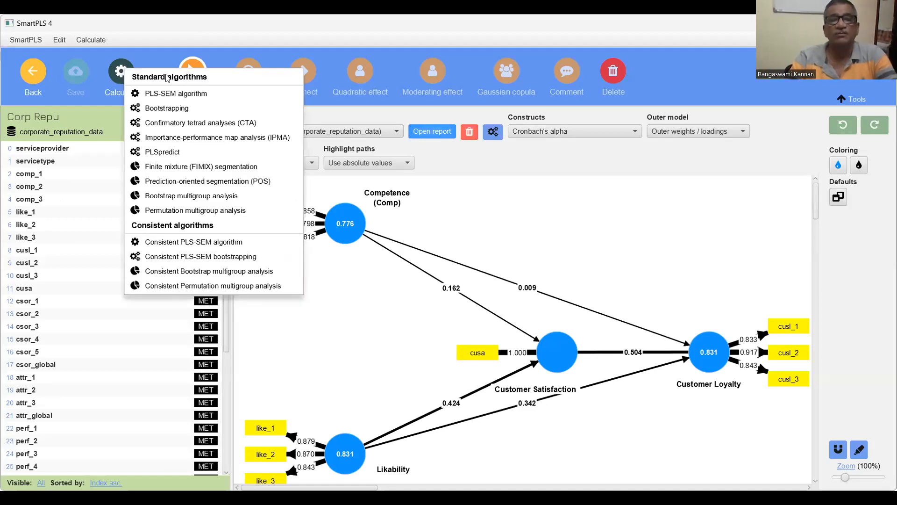
left_click(173, 107)
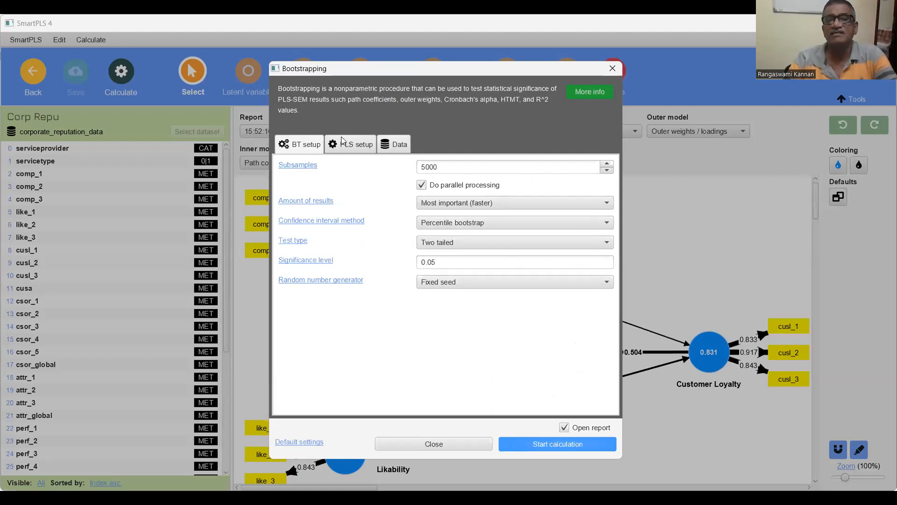
left_click(351, 144)
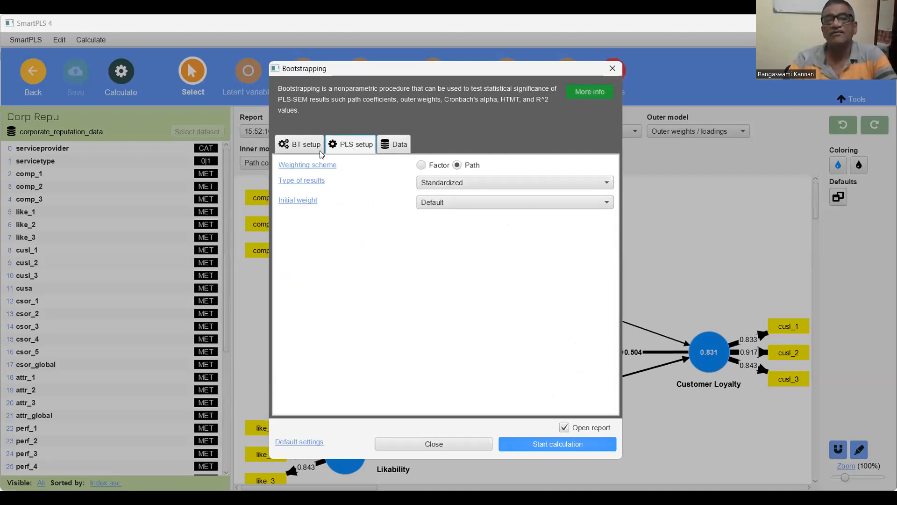
left_click(305, 145)
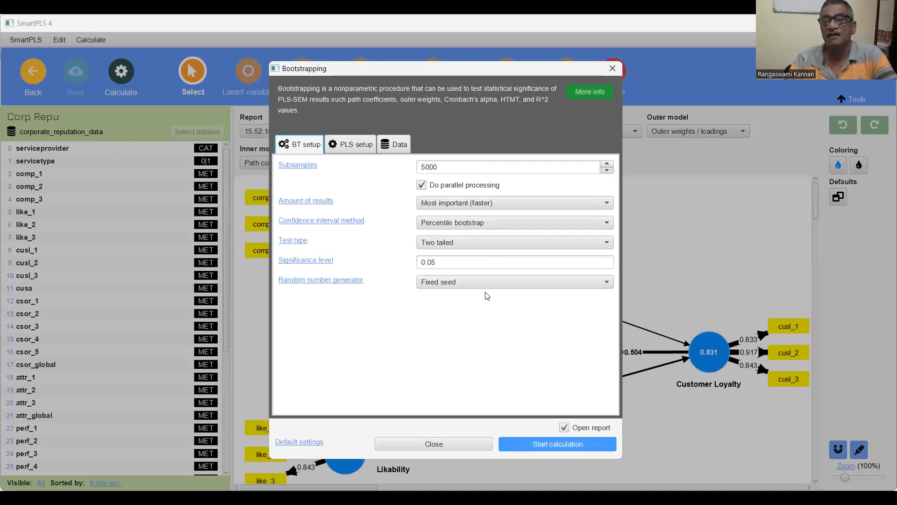
left_click(574, 446)
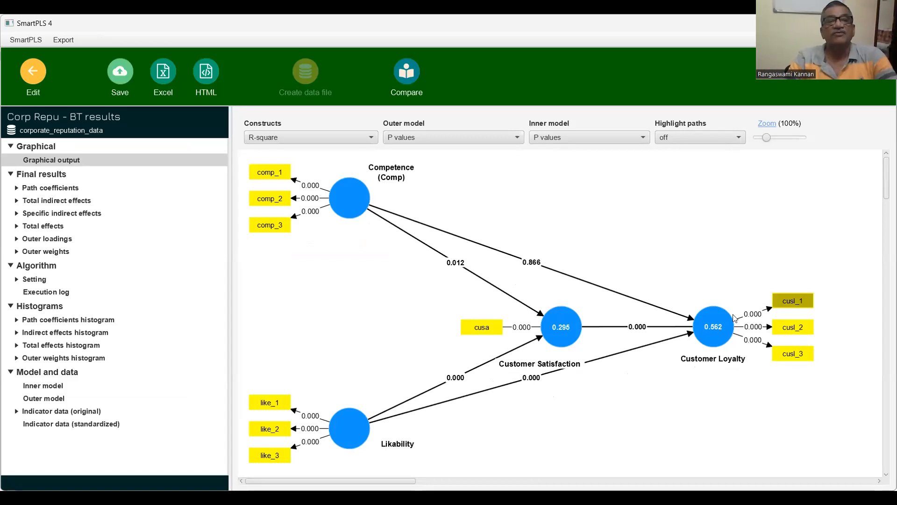
Save the bootstrapping report in the Corp Repu project as "Corp Repu - BT - -05-06".
left_click(116, 80)
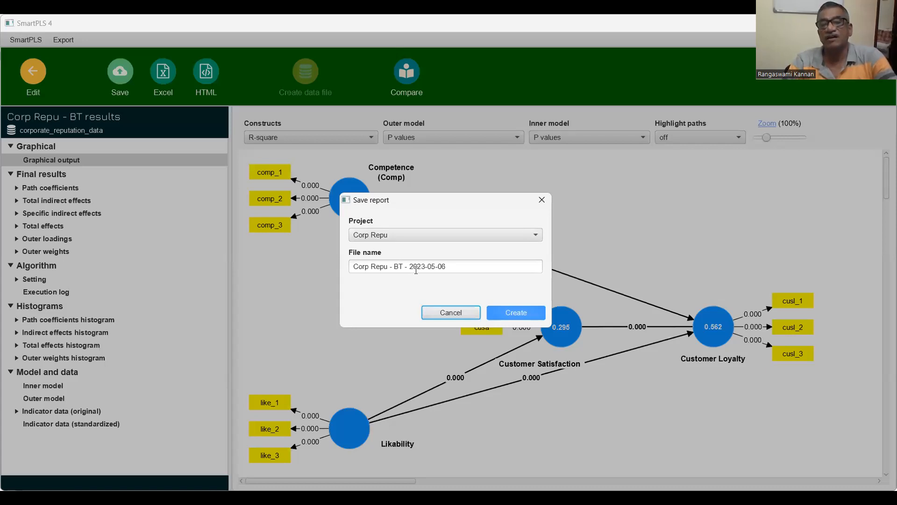
left_click_drag(409, 265, 425, 266)
key("BackSpace")
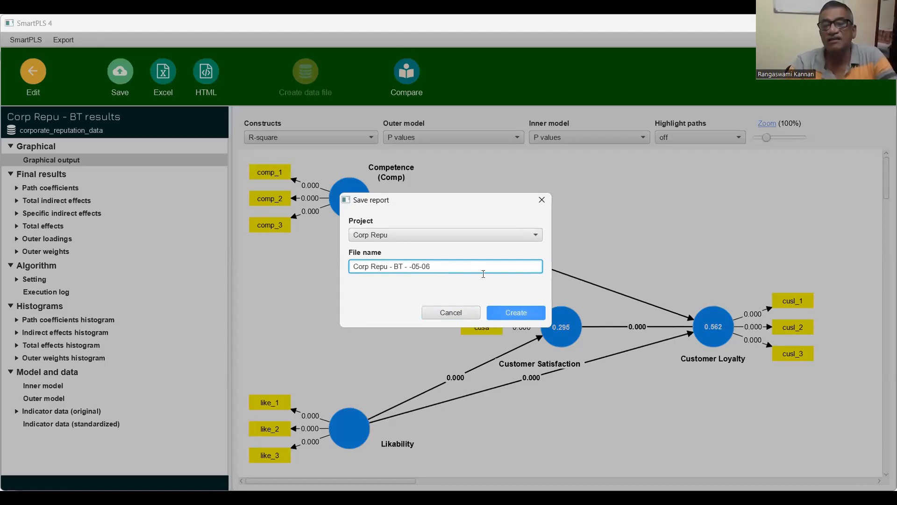
left_click(513, 314)
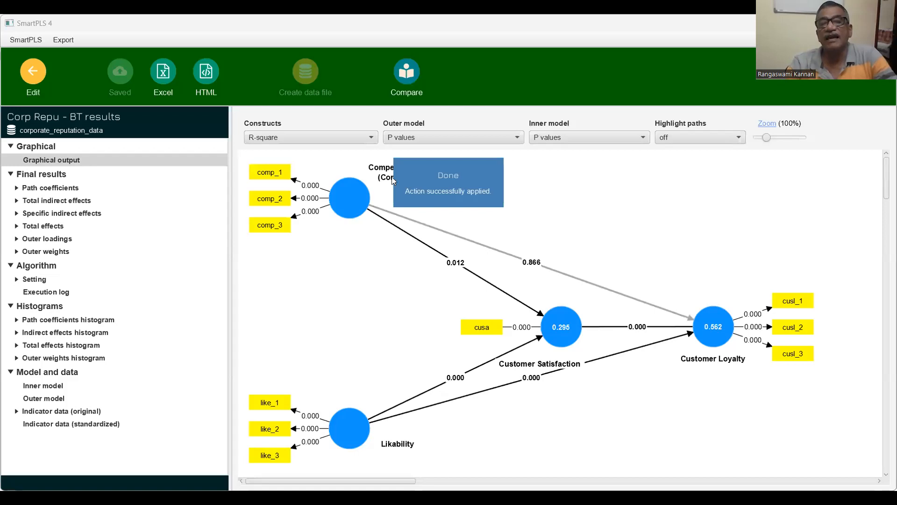
Check the outer model with weights/loadings and p values, and switch its display to outer weights/loadings and t values.
left_click(518, 139)
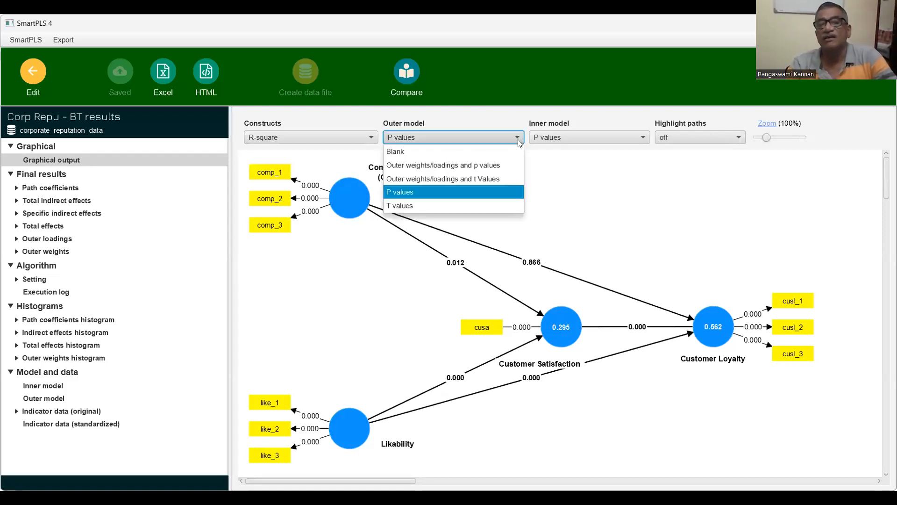
left_click(504, 166)
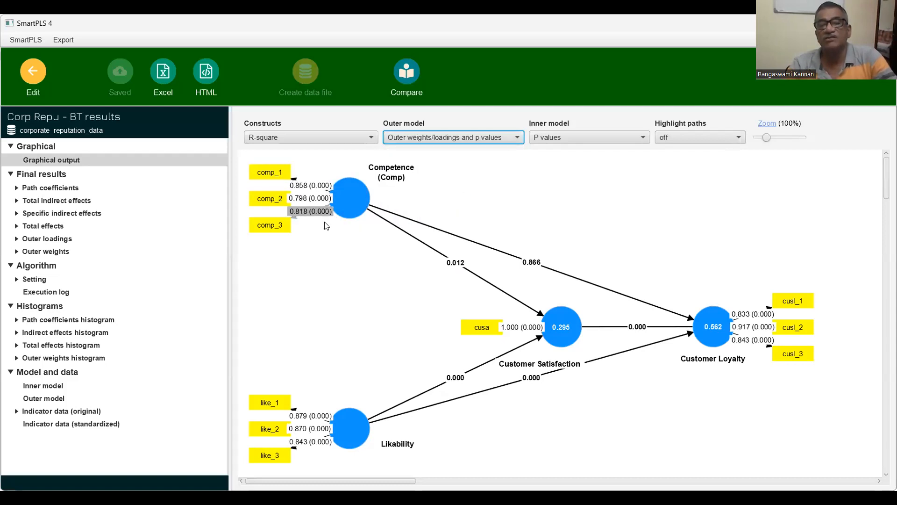
mouse_move(329, 438)
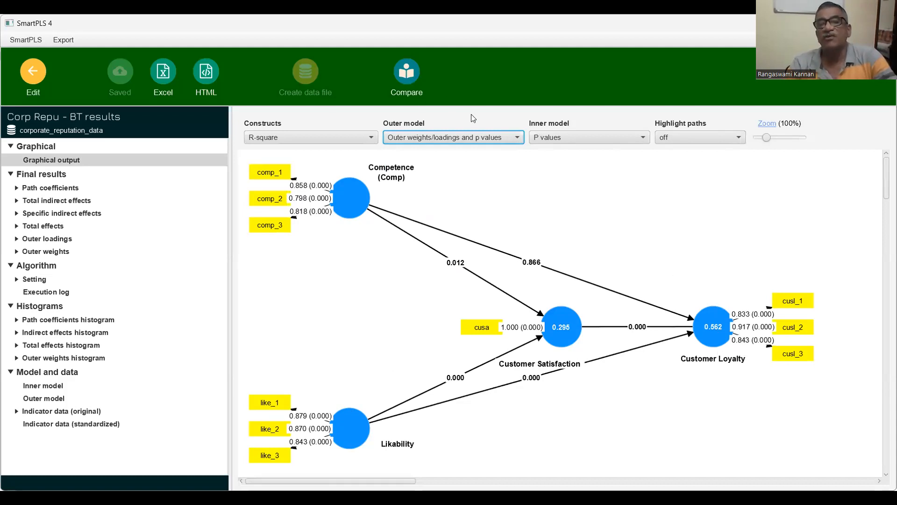
left_click(518, 140)
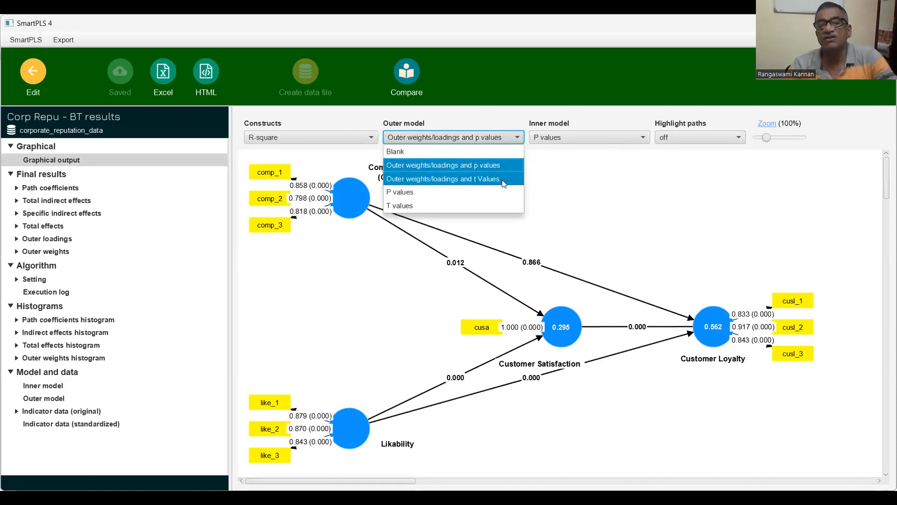
left_click(502, 179)
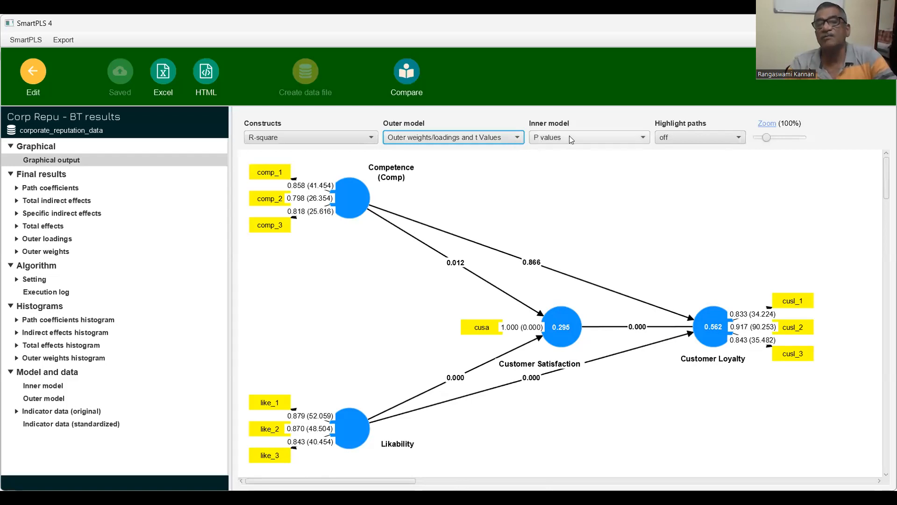
Set the inner model to show path coefficients and p values, and examine the paths from Competence.
left_click(644, 138)
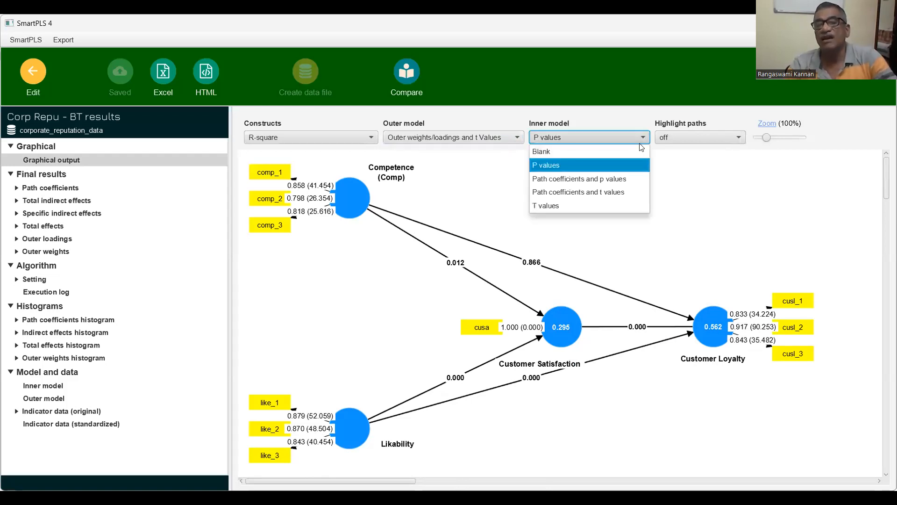
left_click(635, 178)
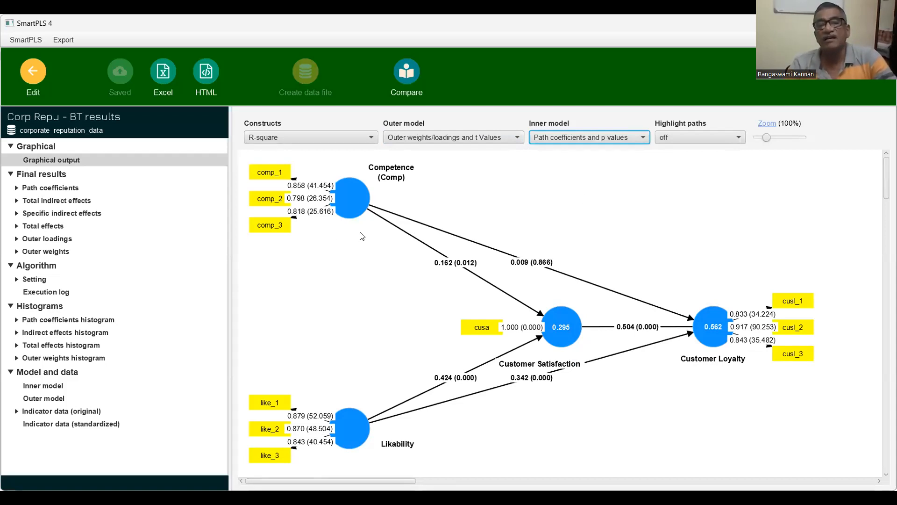
mouse_move(348, 196)
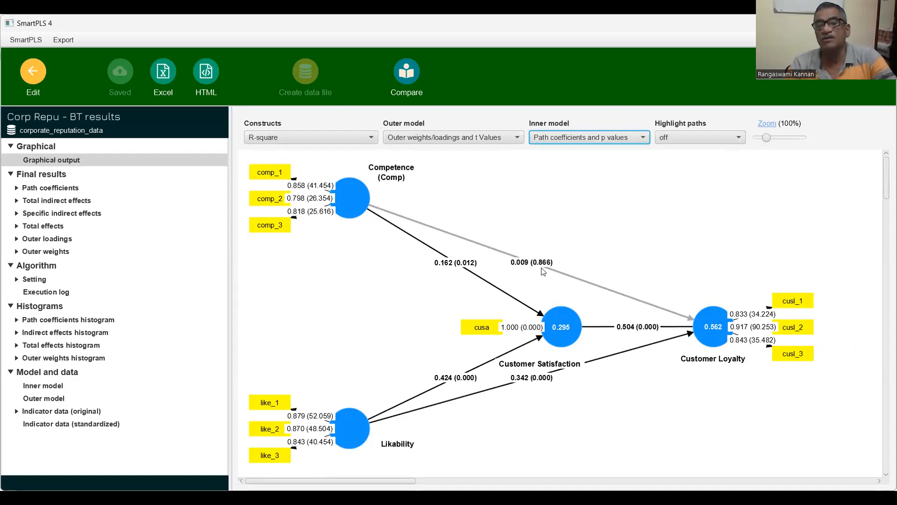
mouse_move(371, 209)
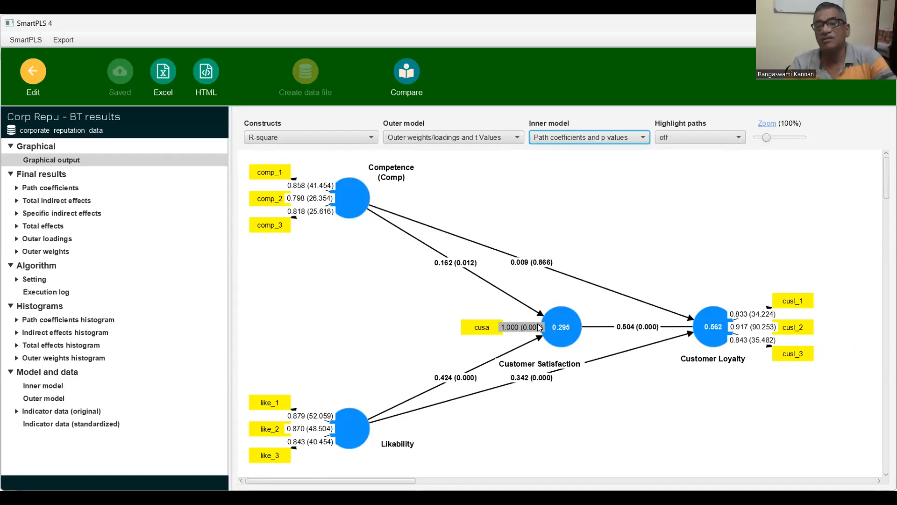
mouse_move(550, 322)
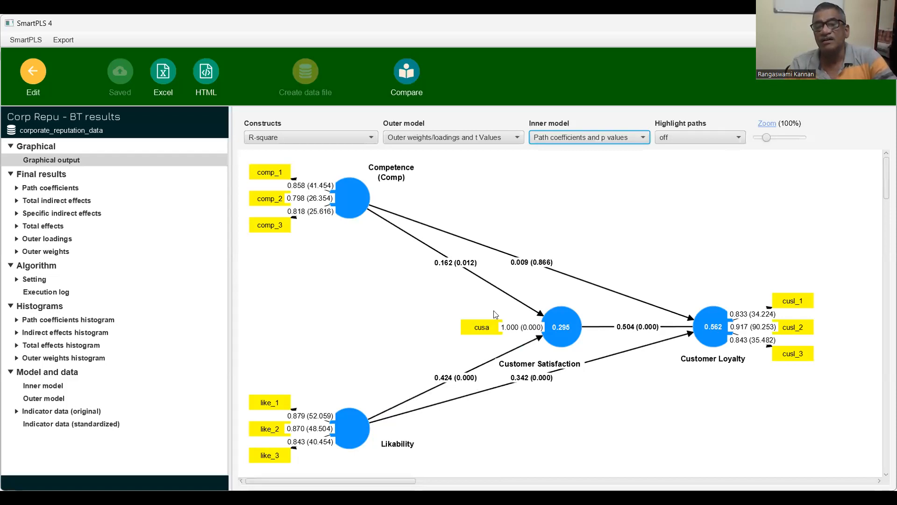
Move the cusa indicator up and away from Customer Satisfaction, and place its loading label below the connecting line.
mouse_move(482, 326)
left_mouse_down()
mouse_move(455, 303)
mouse_move(495, 316)
mouse_move(477, 331)
left_mouse_up()
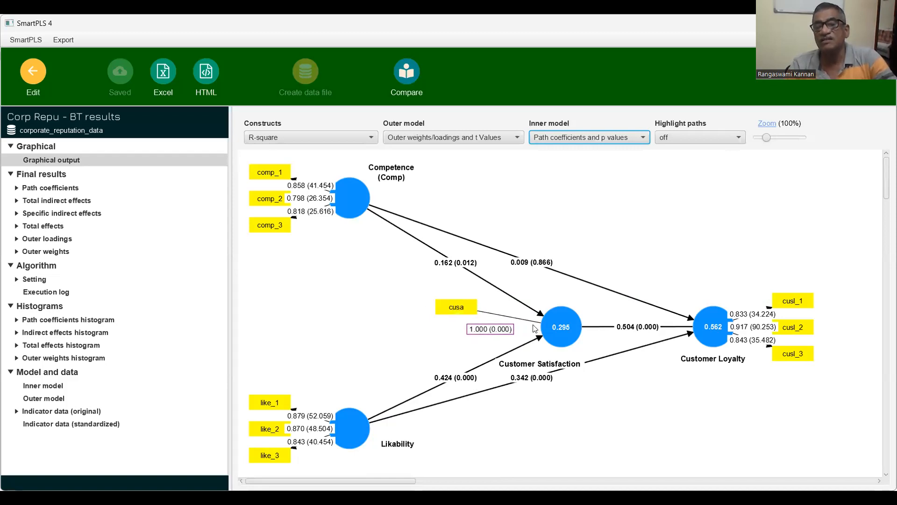
mouse_move(580, 328)
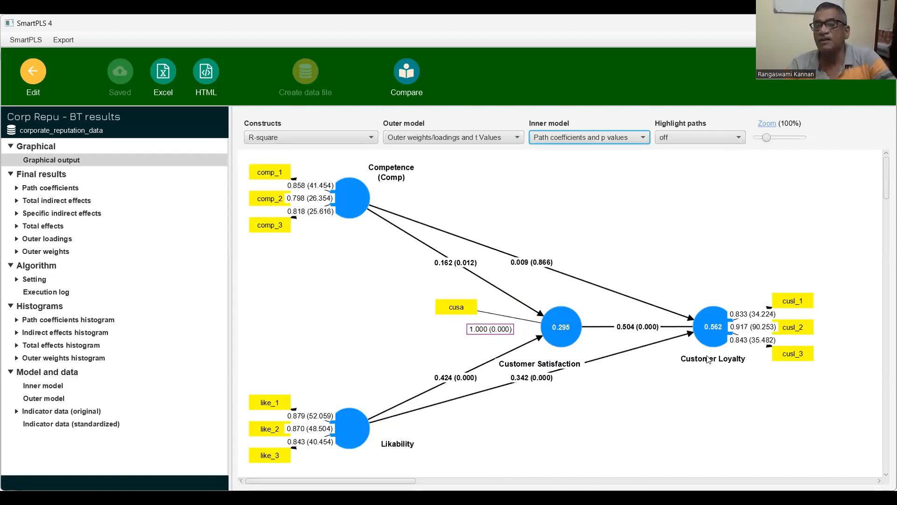
mouse_move(719, 335)
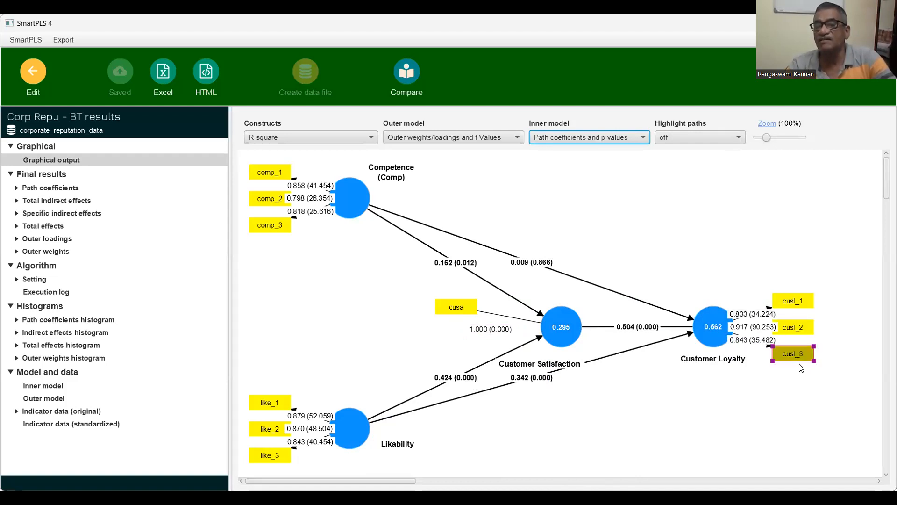
Spread cusl_1 upward and cusl_3 downward, and shift the overlapping loading labels and the Customer Loyalty label apart.
left_click_drag(799, 352, 799, 380)
left_click_drag(792, 303, 793, 264)
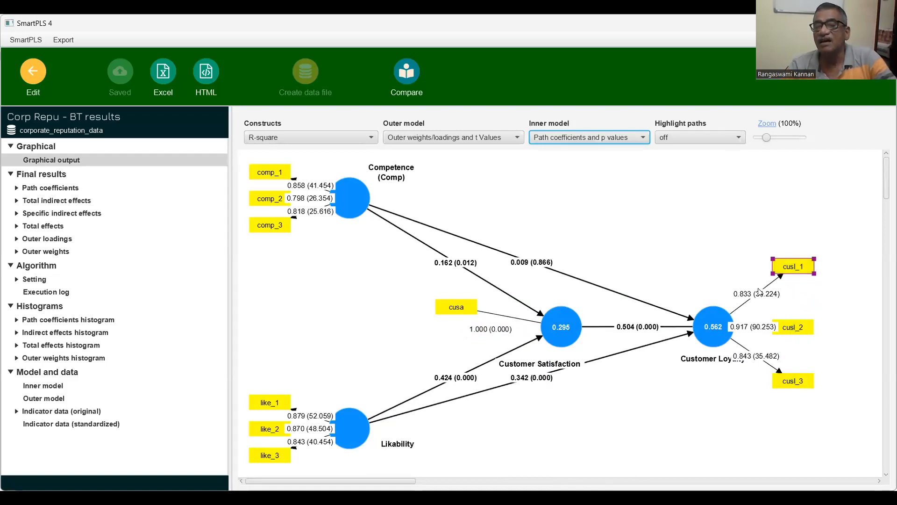
left_click_drag(757, 293, 726, 281)
left_click_drag(753, 322, 767, 305)
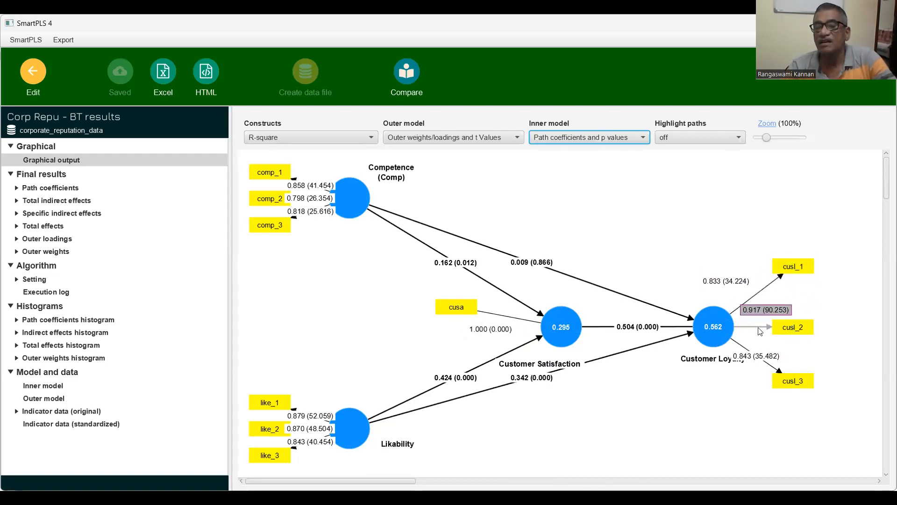
left_click_drag(712, 362, 693, 371)
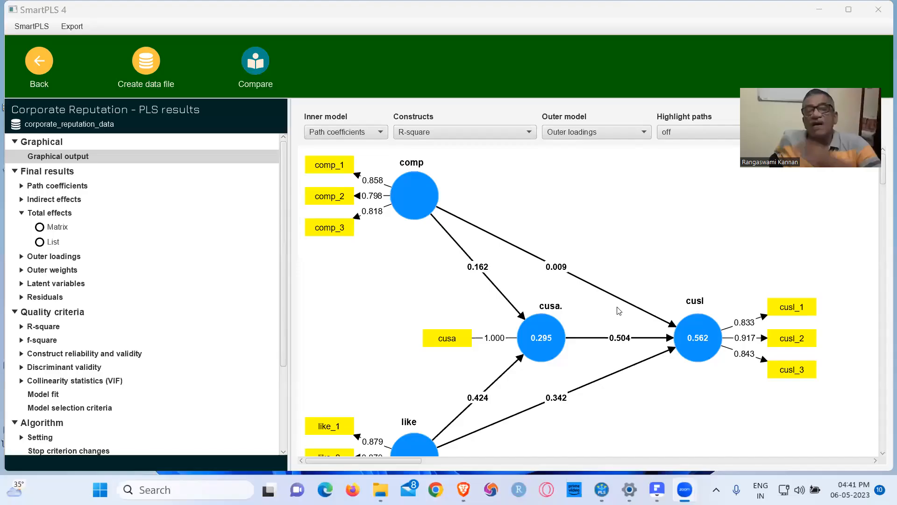
Check which inner model and outer model display options the PLS results diagram offers.
key("alt+Tab")
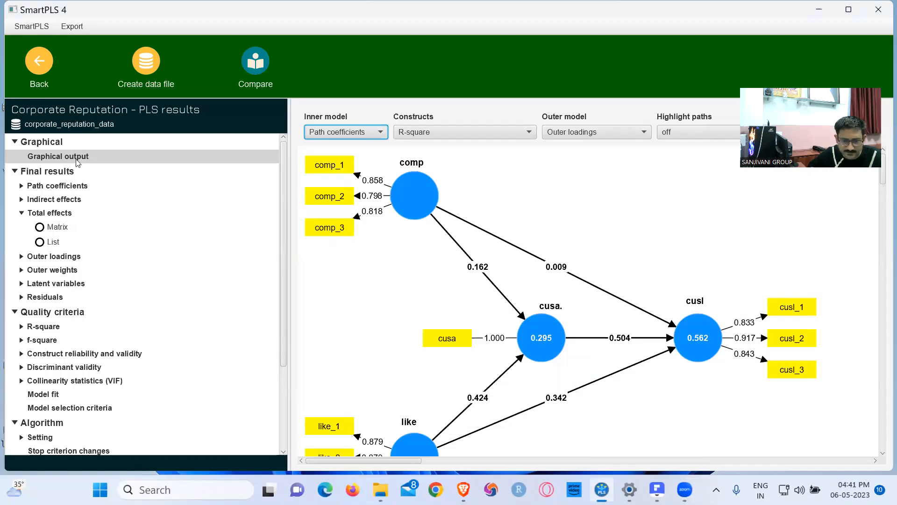
left_click(77, 157)
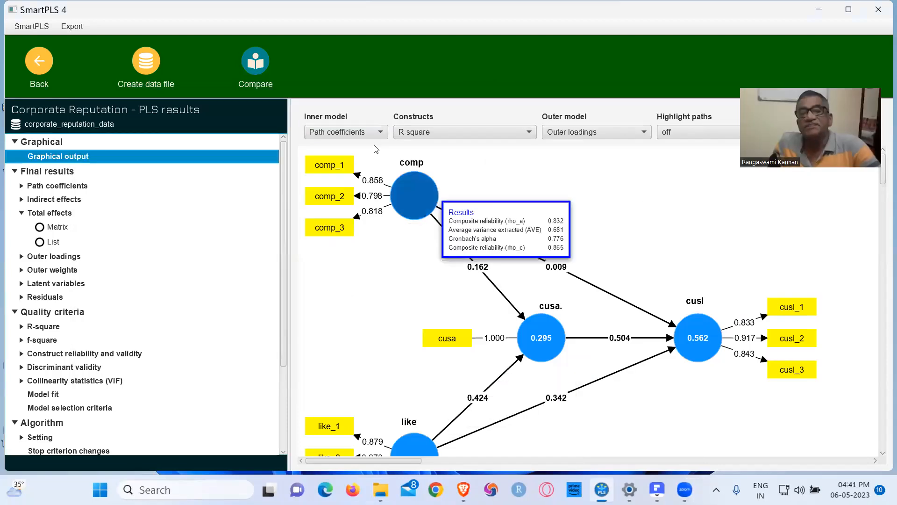
left_click(367, 133)
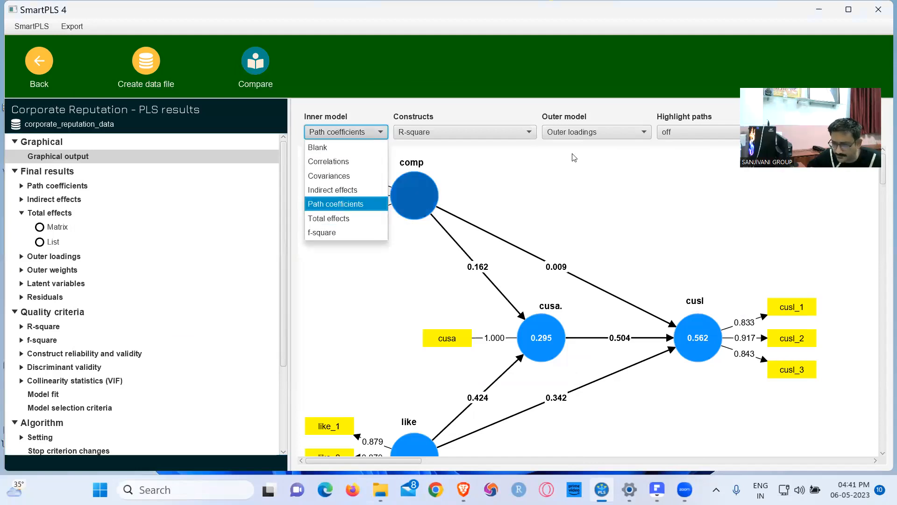
left_click(622, 130)
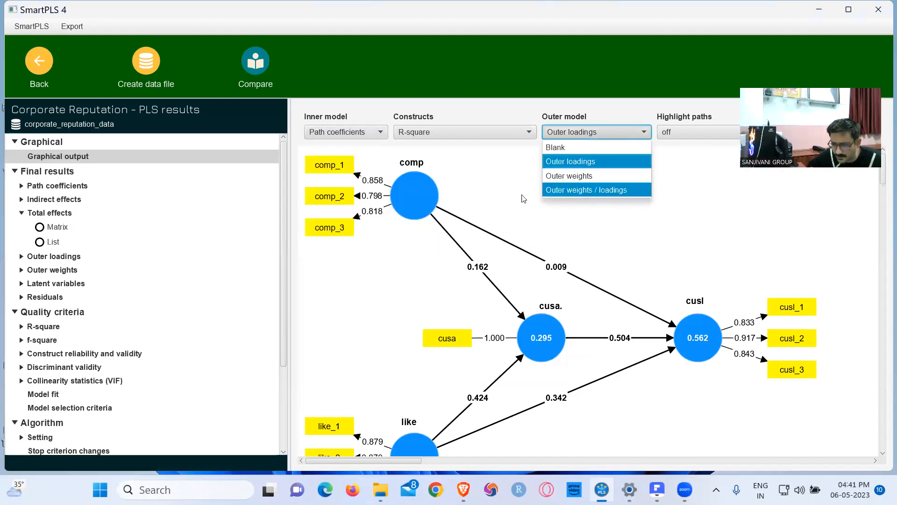
left_click(354, 133)
left_click(351, 133)
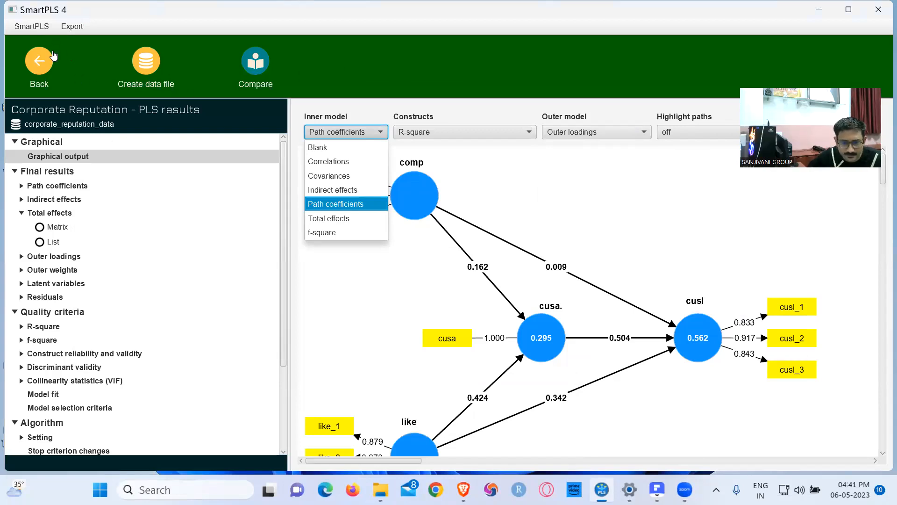
Open the Corporate Reputation model and run bootstrapping with 5000 subsamples, percentile bootstrap, two-tailed test and 0.05 significance level.
left_click(46, 66)
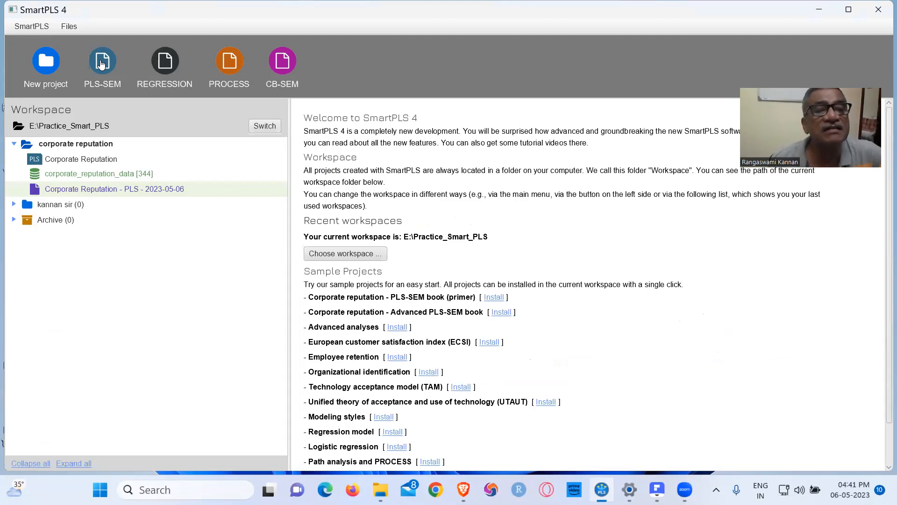
double_click(93, 164)
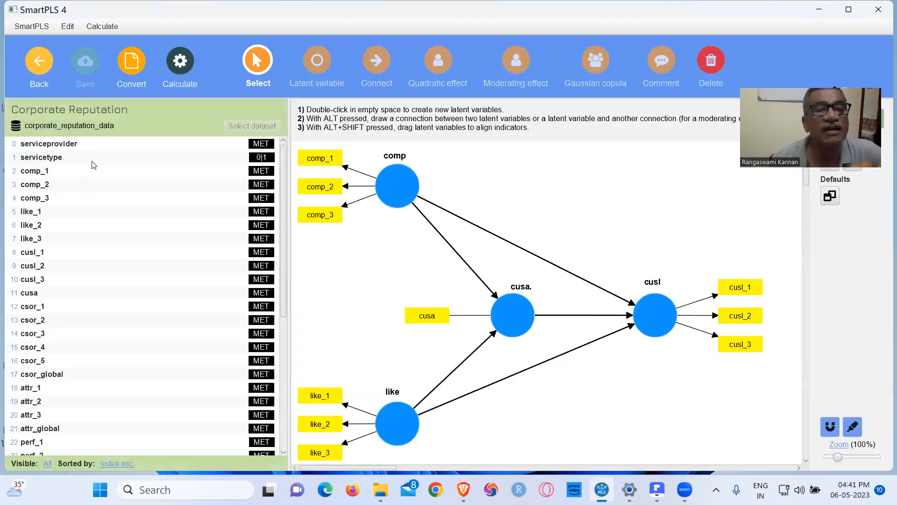
left_click(102, 27)
left_click(139, 82)
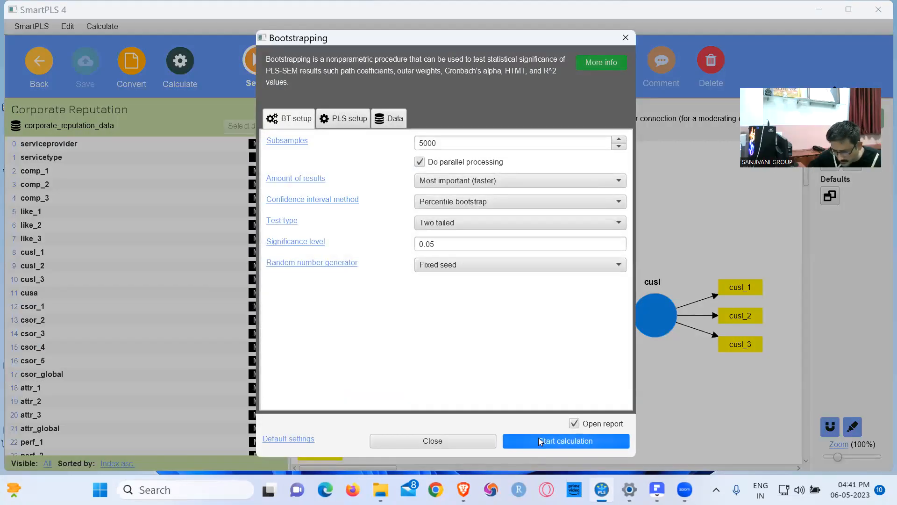
left_click(539, 441)
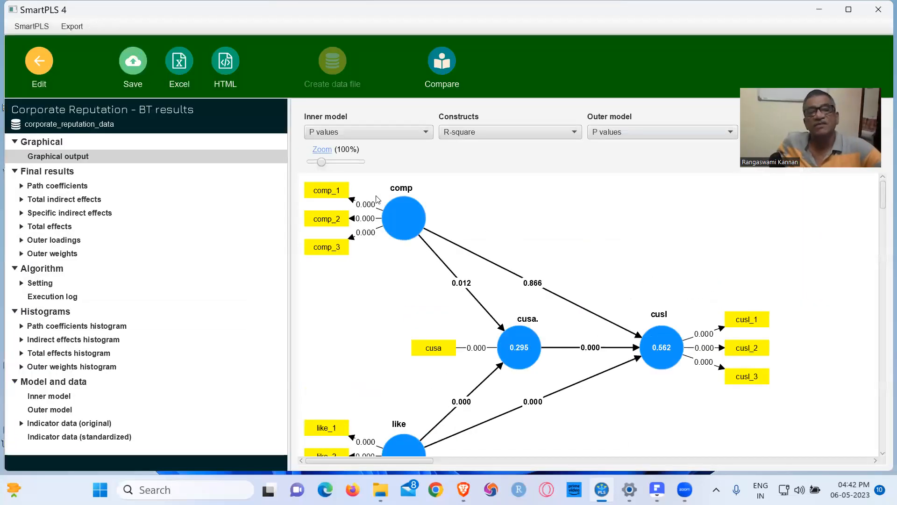
Save the bootstrapping report as Corporate Reputation - BT - 2023-05-06 in the corporate reputation project and return to the workspace.
left_click(136, 65)
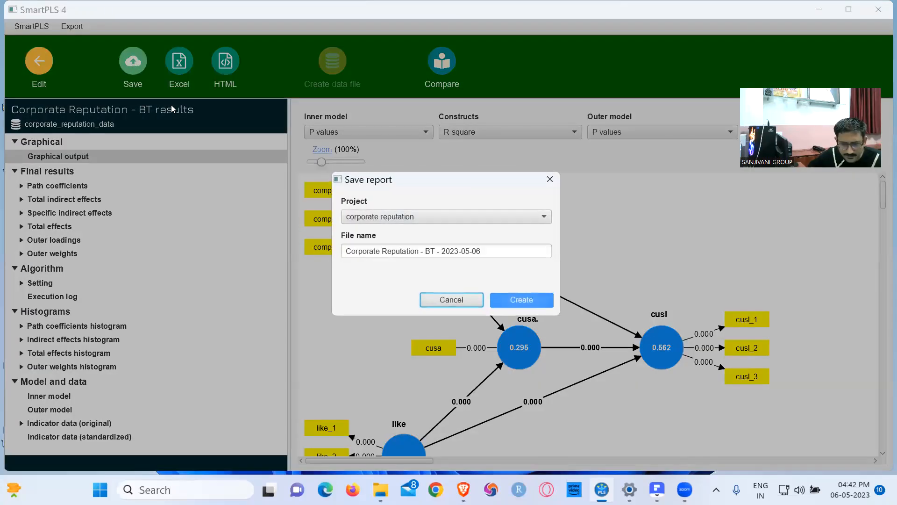
left_click(507, 300)
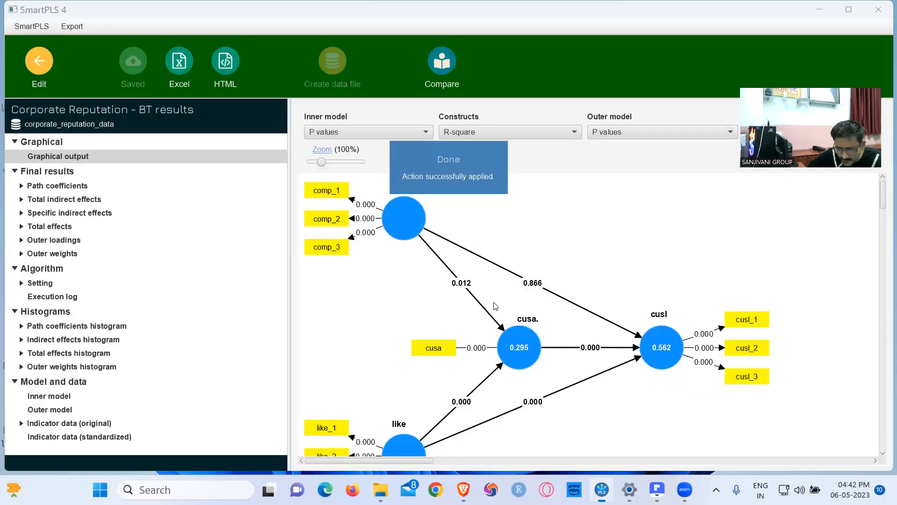
left_click(39, 63)
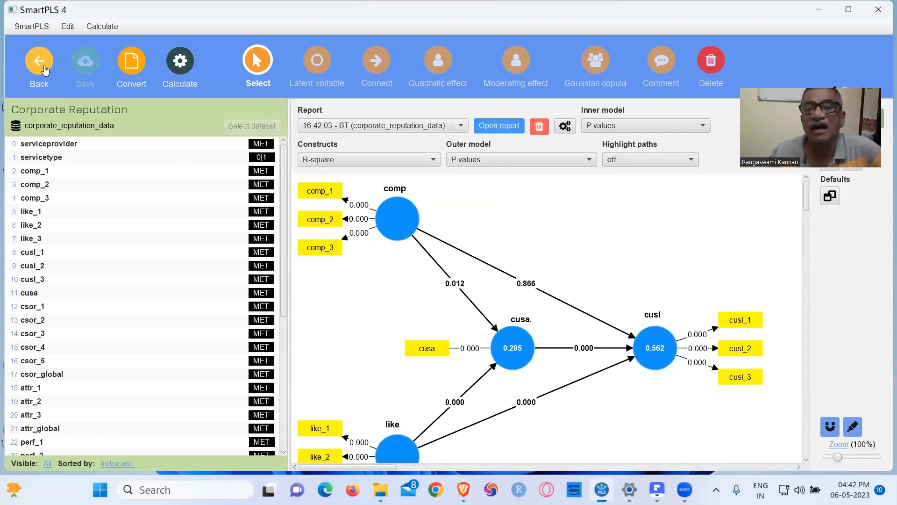
left_click(44, 69)
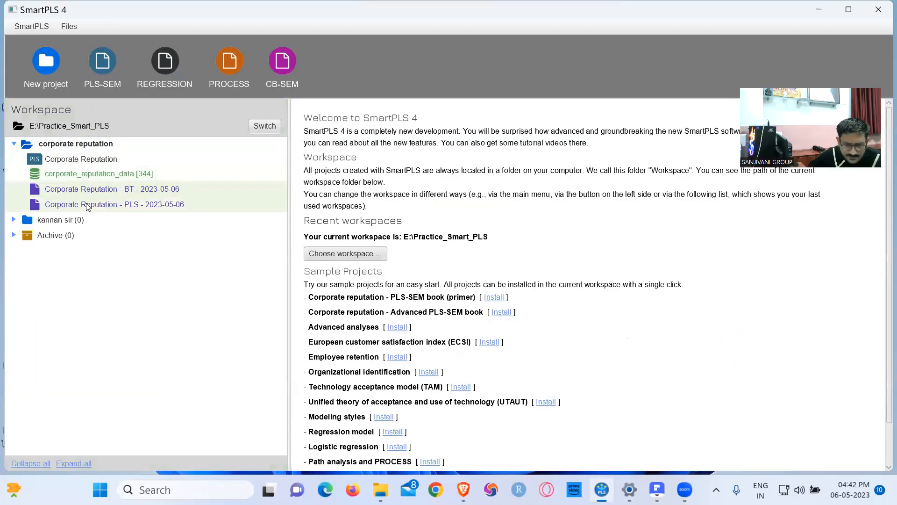
Open the saved BT report's graphical output and set the inner model to path coefficients and p values.
double_click(98, 188)
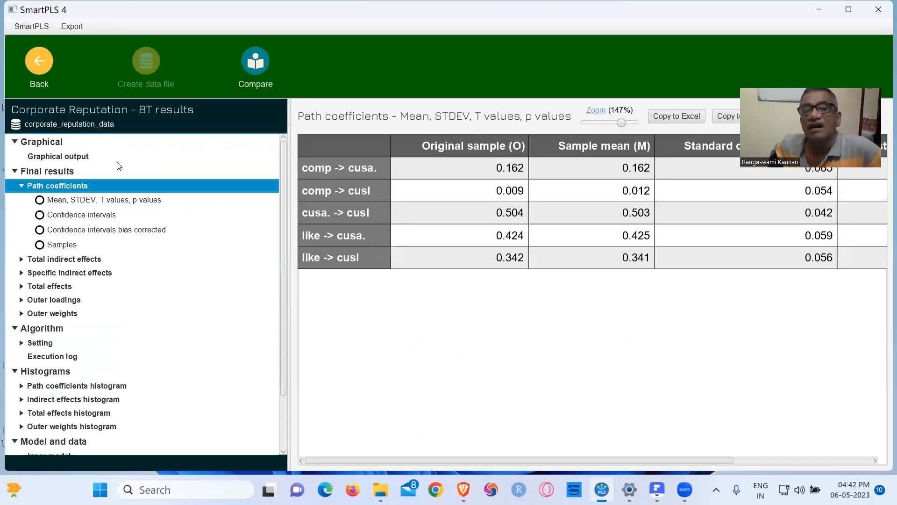
left_click(84, 157)
left_click(390, 134)
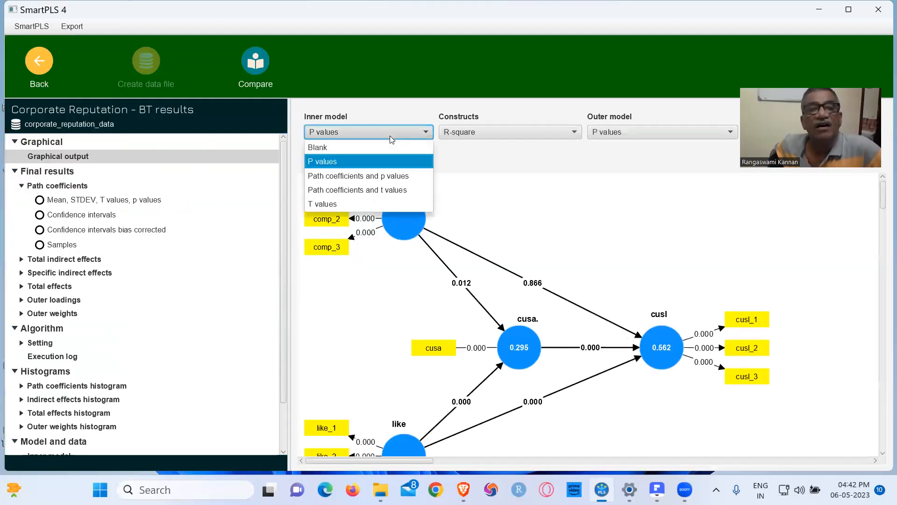
left_click(398, 181)
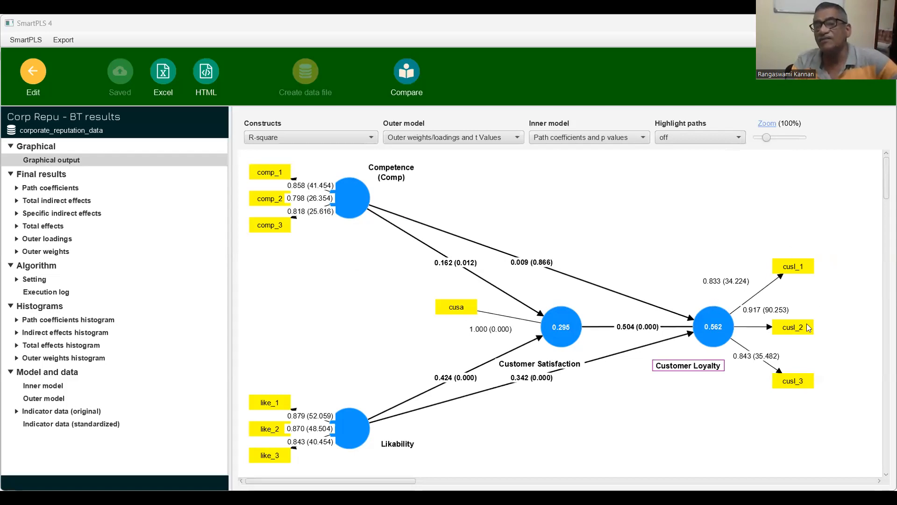
Move cusl_2 farther from Customer Loyalty and set the outer model to outer weights/loadings and p values.
left_click_drag(807, 328, 825, 327)
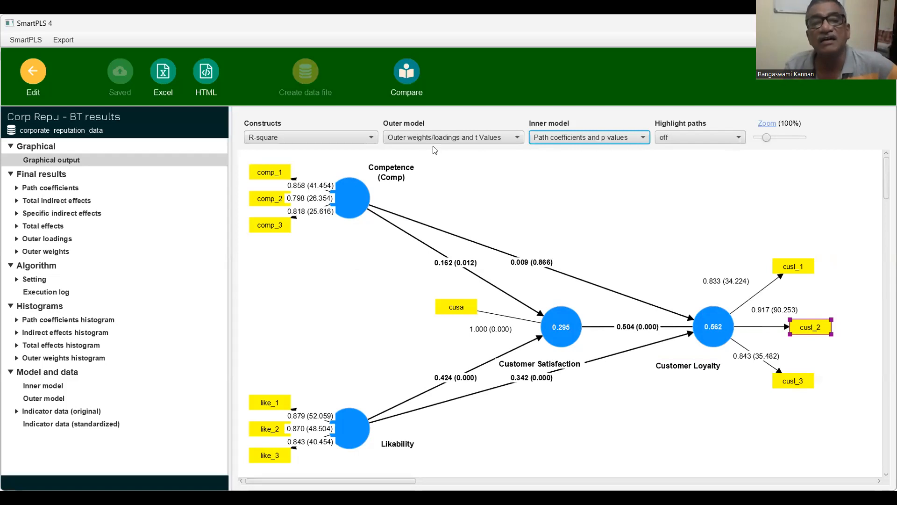
left_click(517, 138)
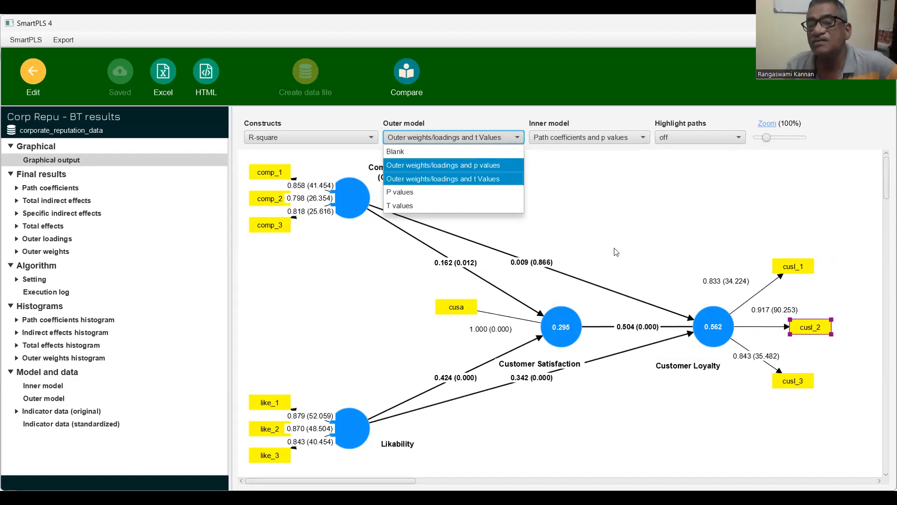
left_click(499, 165)
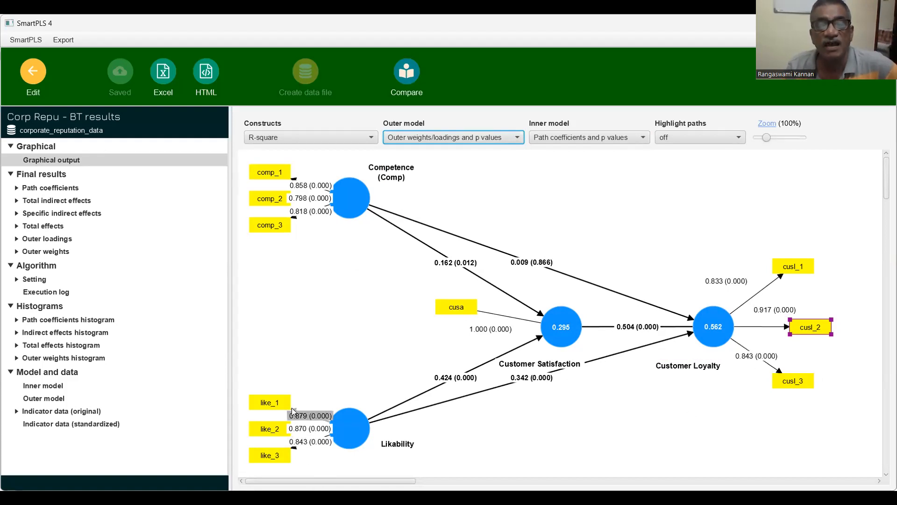
Spread like_1 upward and like_3 downward, and lift the like_2 loading label above its connecting line.
left_click(274, 394)
left_click_drag(274, 393, 273, 348)
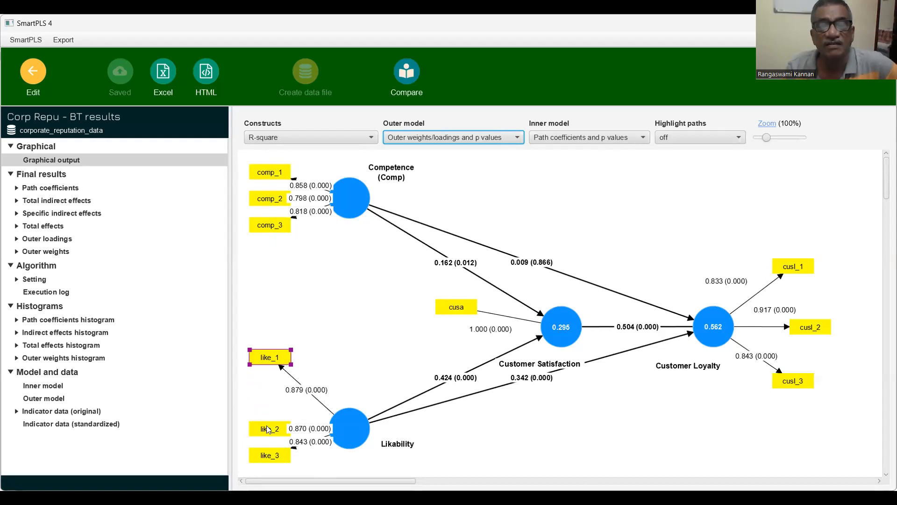
left_click_drag(266, 454, 265, 465)
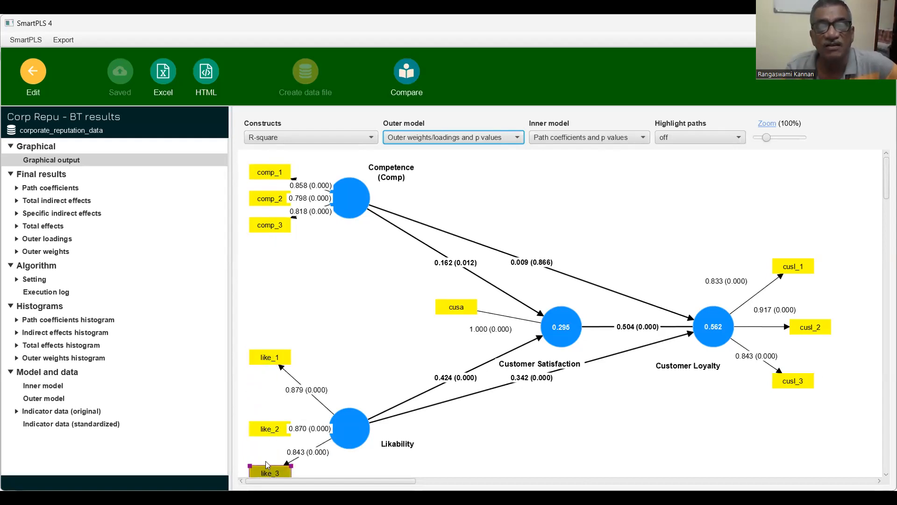
left_click_drag(304, 426, 300, 414)
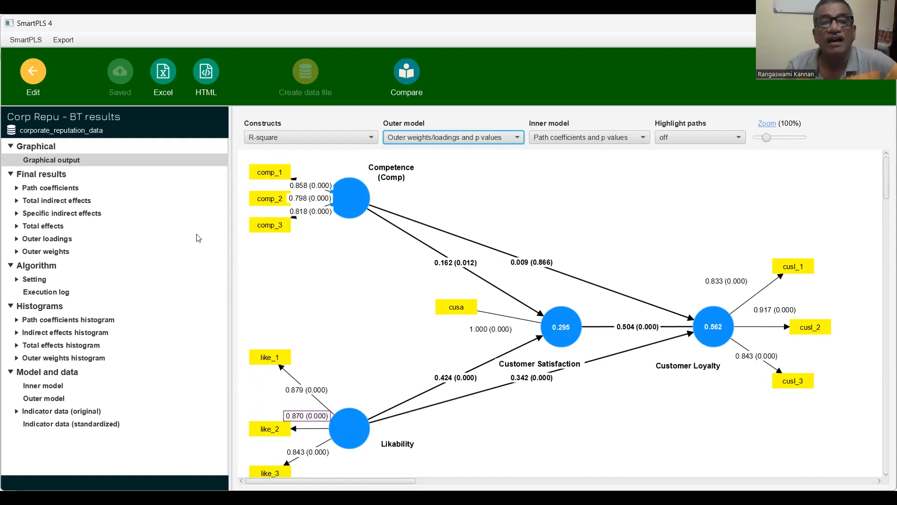
Spread the three Competence indicators apart vertically and move their loading labels clear of the connecting lines.
left_click_drag(266, 223, 271, 249)
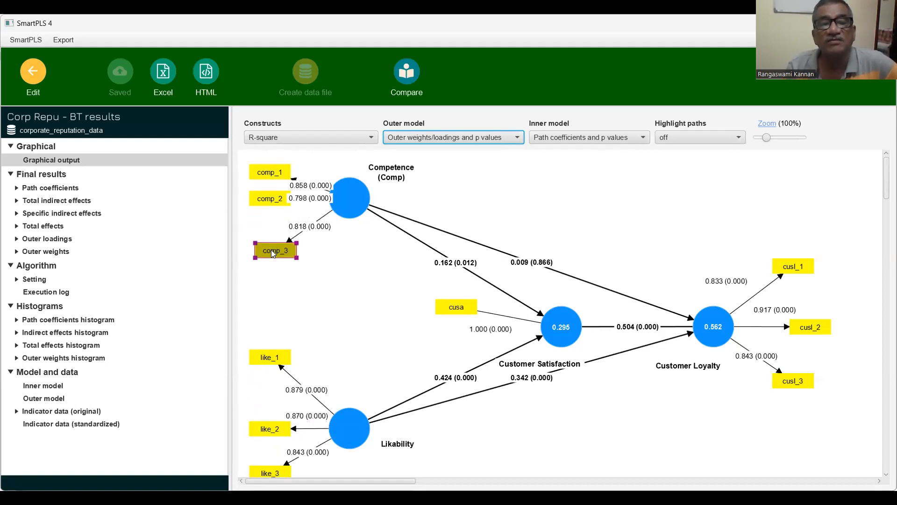
left_click_drag(271, 208, 270, 214)
left_click_drag(274, 171, 275, 167)
left_click_drag(316, 228, 331, 246)
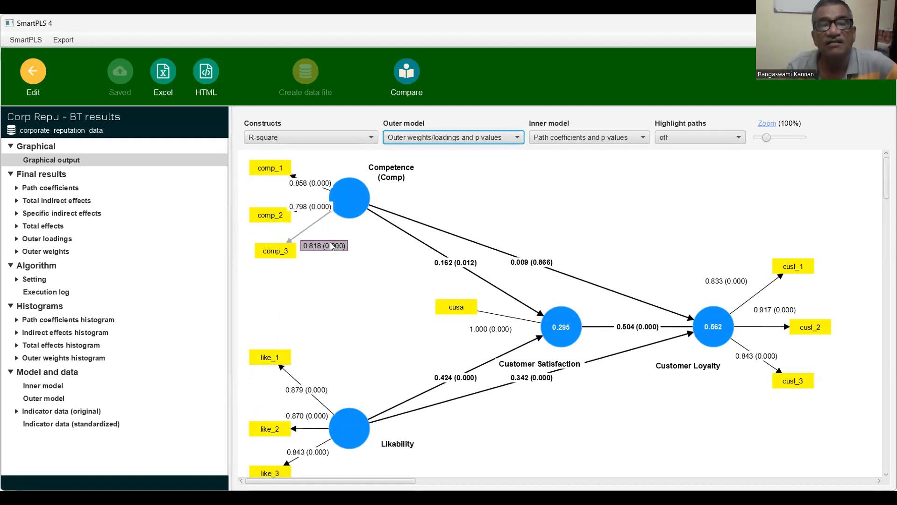
left_click_drag(311, 211, 273, 197)
left_click_drag(320, 179, 332, 166)
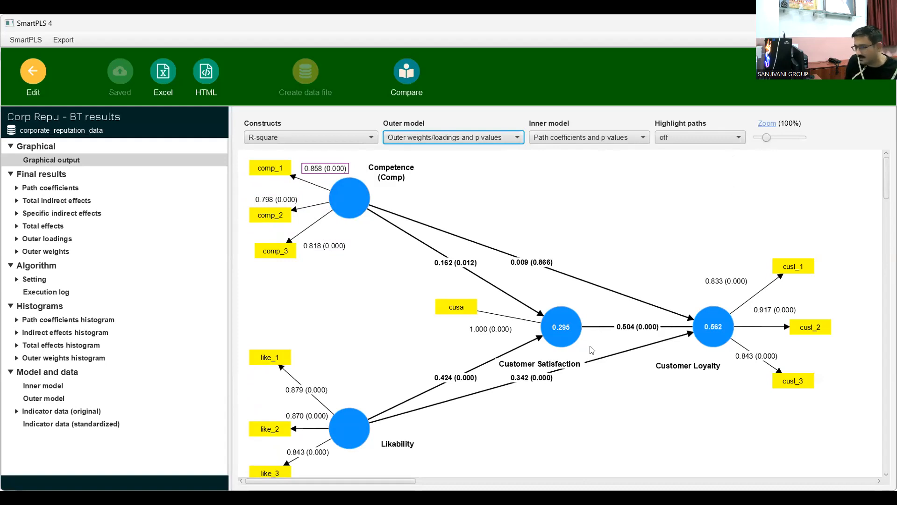
Reposition the Customer Satisfaction name below its circle and move the two Likability path labels off their arrows.
left_click(534, 365)
left_click_drag(535, 365, 545, 409)
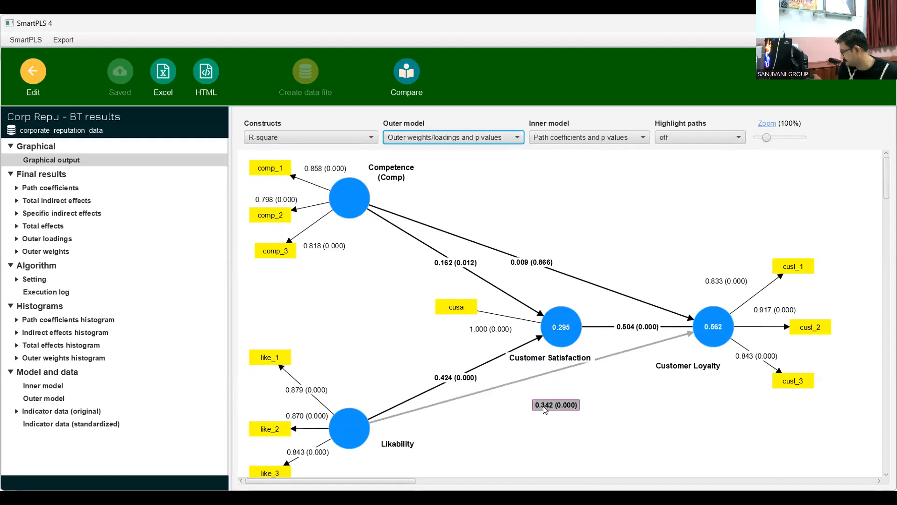
left_click(453, 378)
left_click_drag(450, 380, 417, 360)
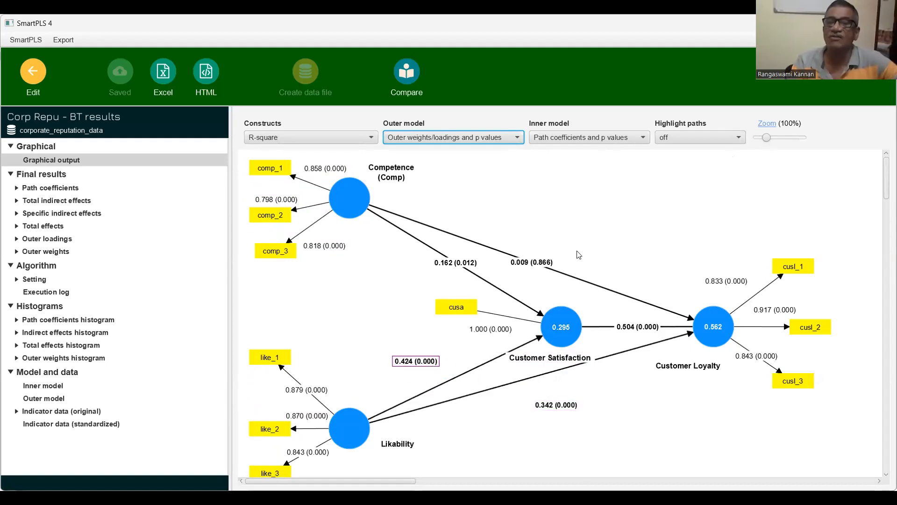
Move the labels of the two Competence paths off their arrows, one above and one below the lines.
left_click(548, 265)
left_click_drag(548, 264, 577, 237)
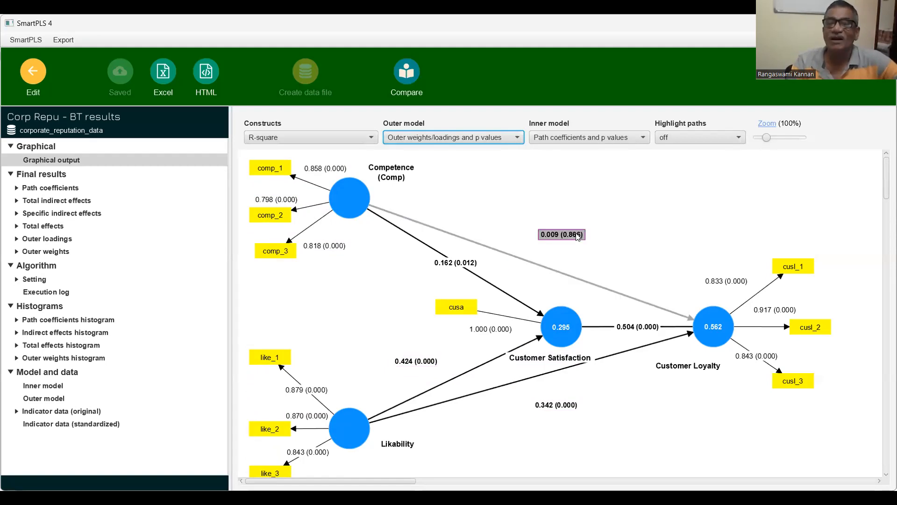
left_click(473, 263)
left_click(468, 259)
left_click_drag(453, 264, 408, 279)
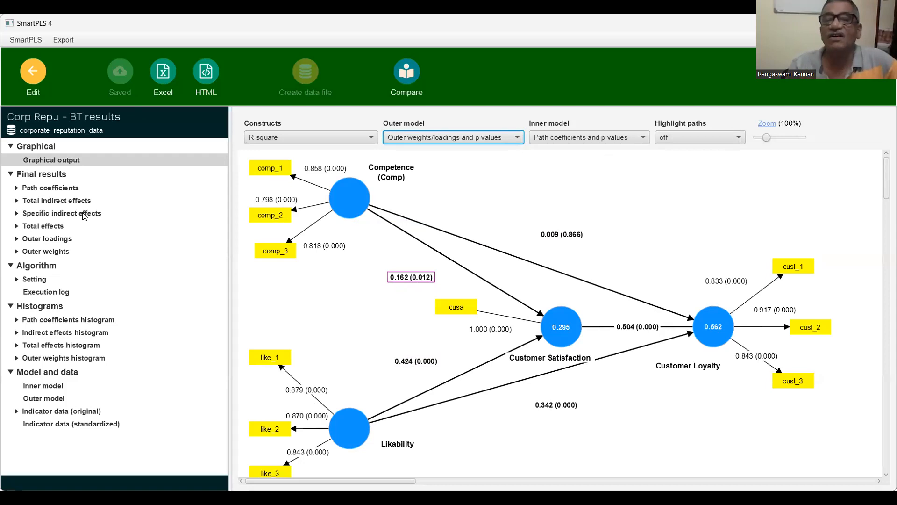
Examine the path coefficients' t and p values, confidence intervals and bias-corrected confidence intervals.
left_click(36, 188)
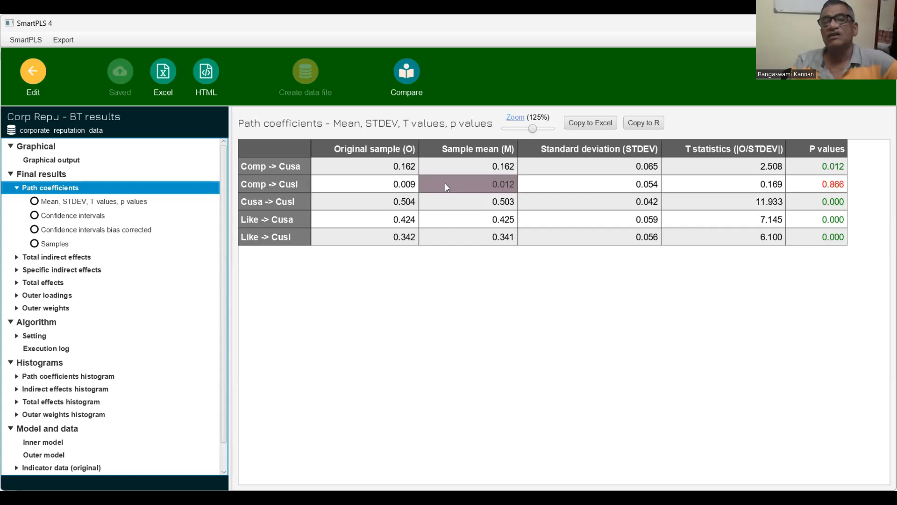
left_click(109, 215)
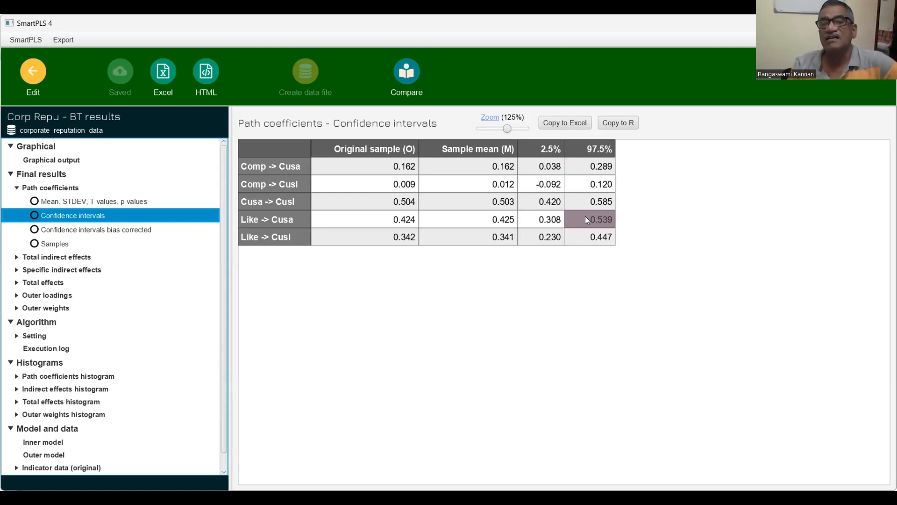
left_click(114, 231)
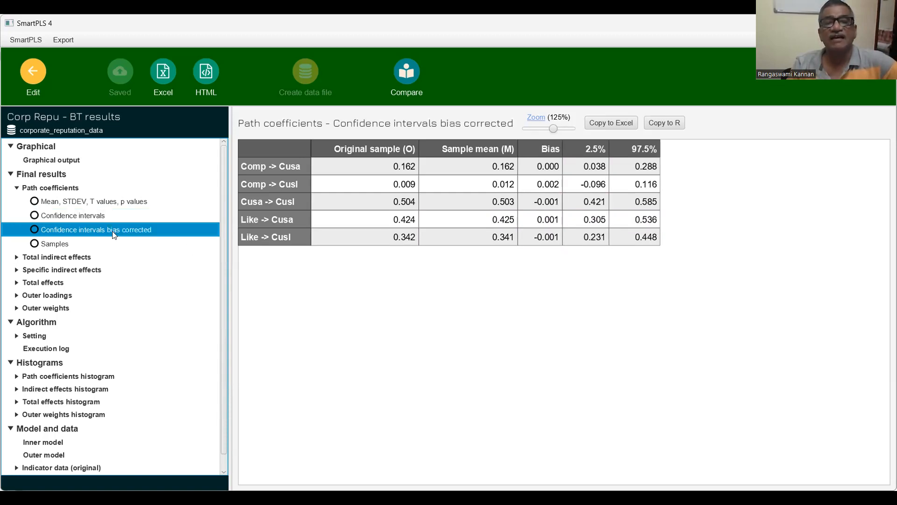
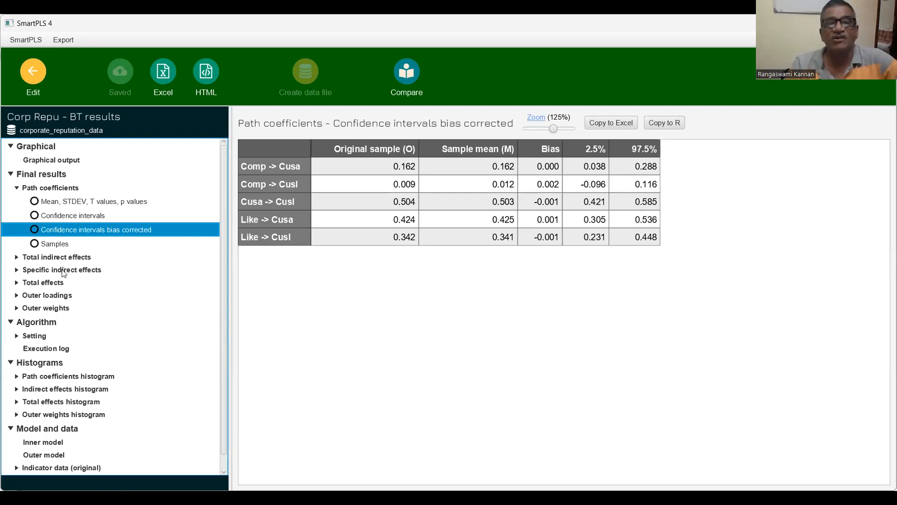
Examine the significance of the specific indirect effects and the total indirect effects.
left_click(64, 274)
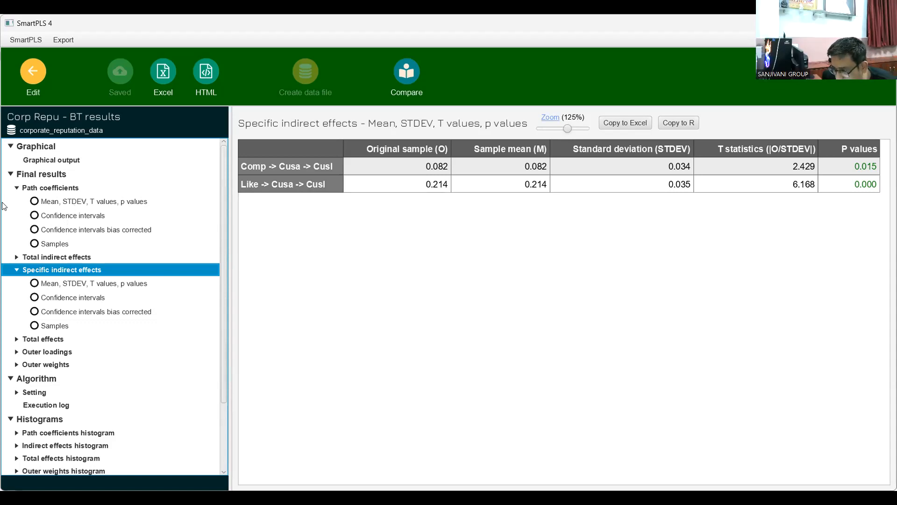
left_click(35, 256)
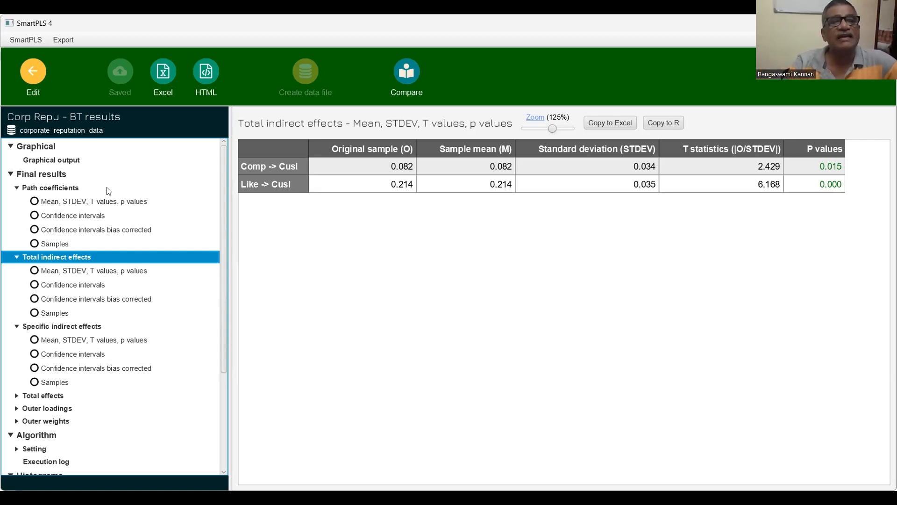
Compare the t and p values of the path coefficients with those of the specific indirect effects.
left_click(51, 190)
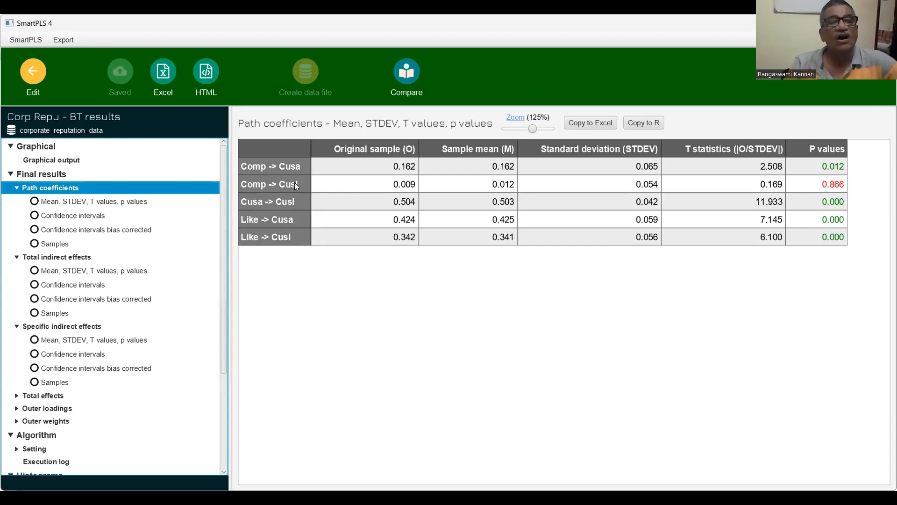
left_click(84, 329)
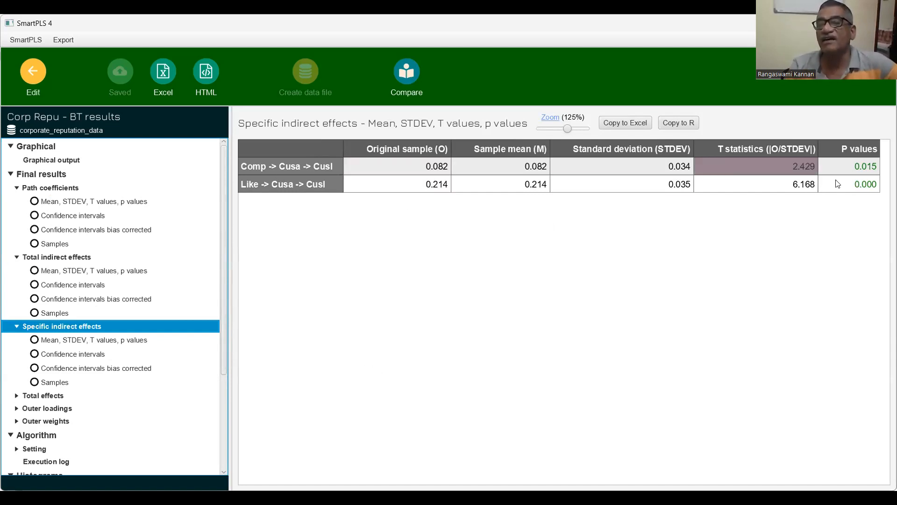
left_click(838, 166)
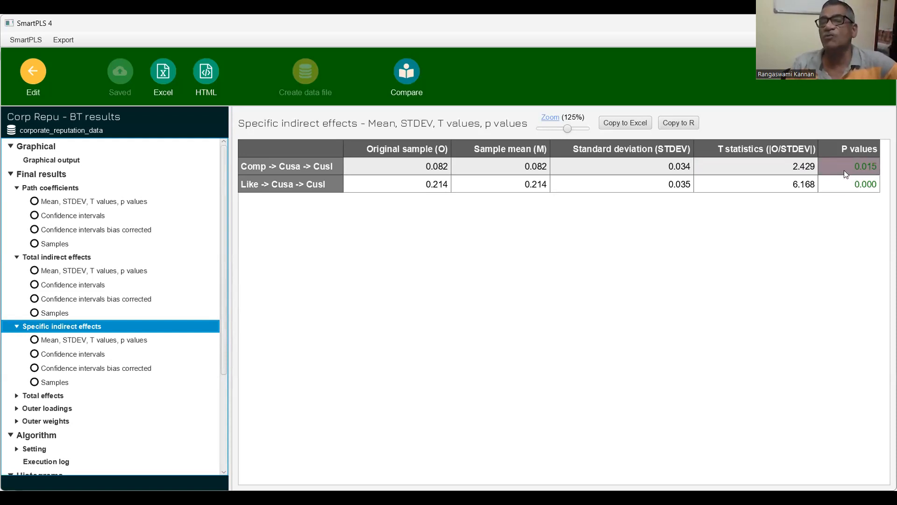
left_click(68, 206)
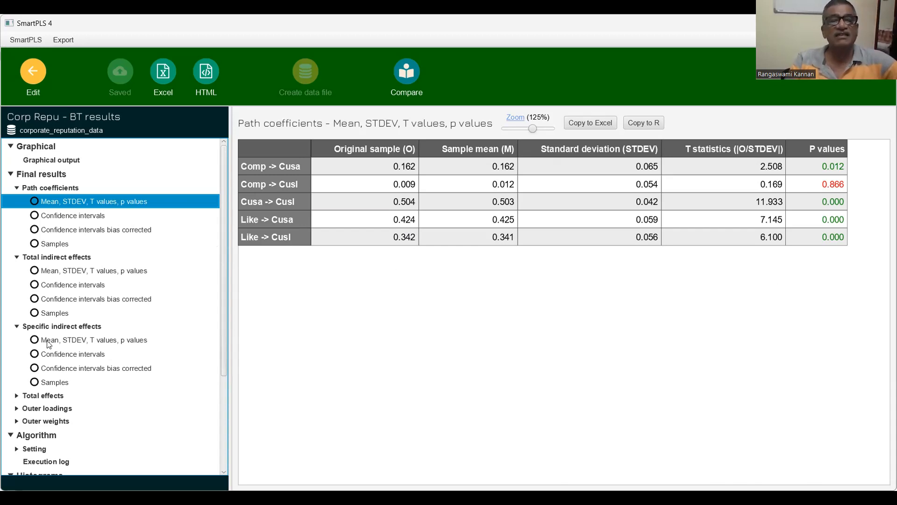
left_click(105, 342)
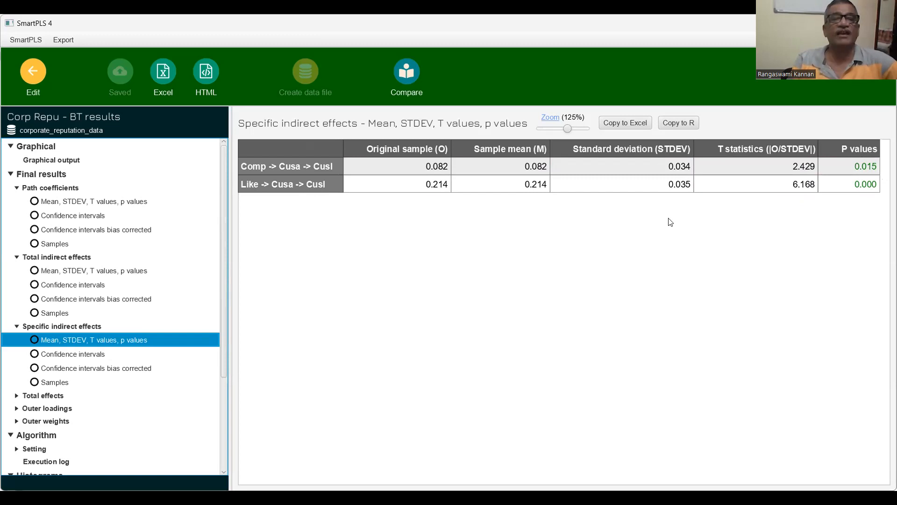
left_click(87, 203)
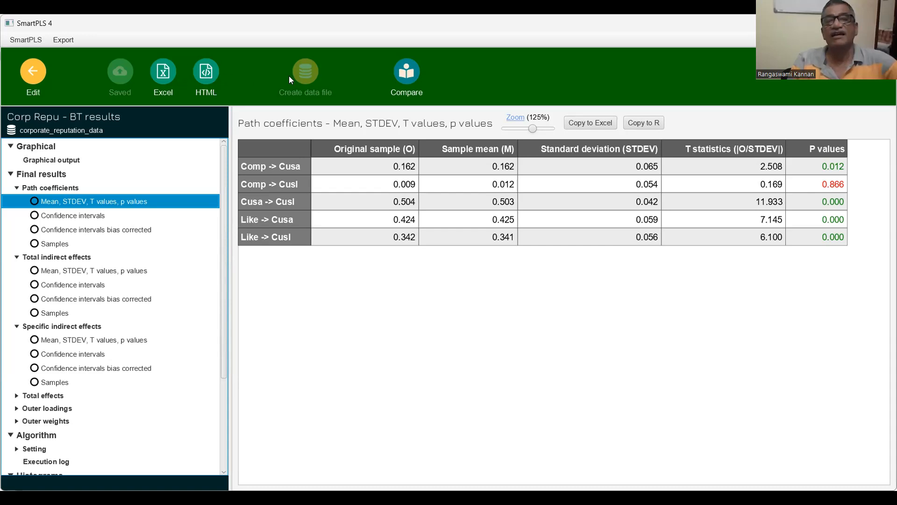
Compare the bootstrapping report side by side with the saved Corp Repu - PLS - SEM-05-06 report.
left_click(407, 78)
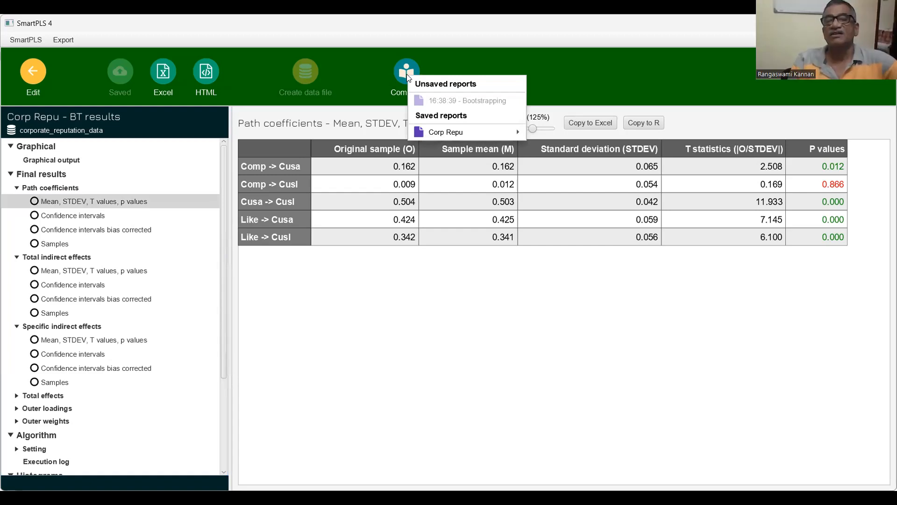
mouse_move(460, 135)
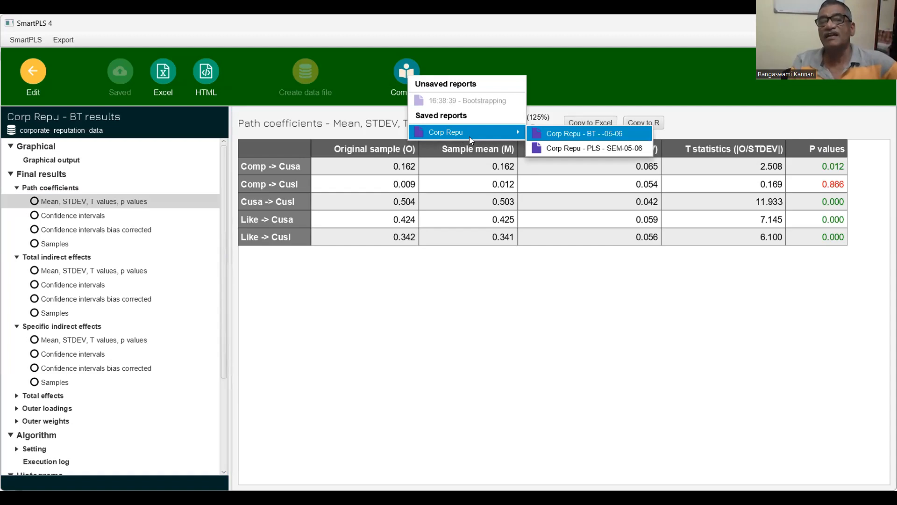
left_click(577, 148)
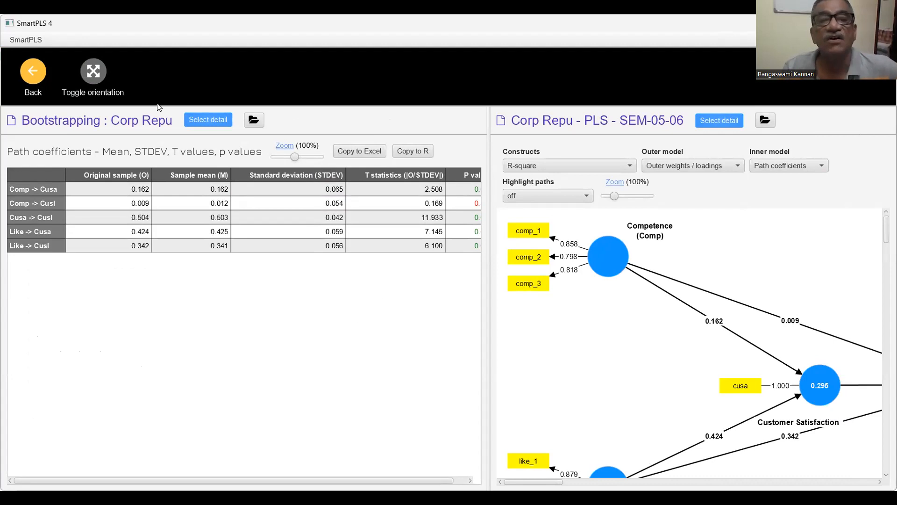
left_click(304, 186)
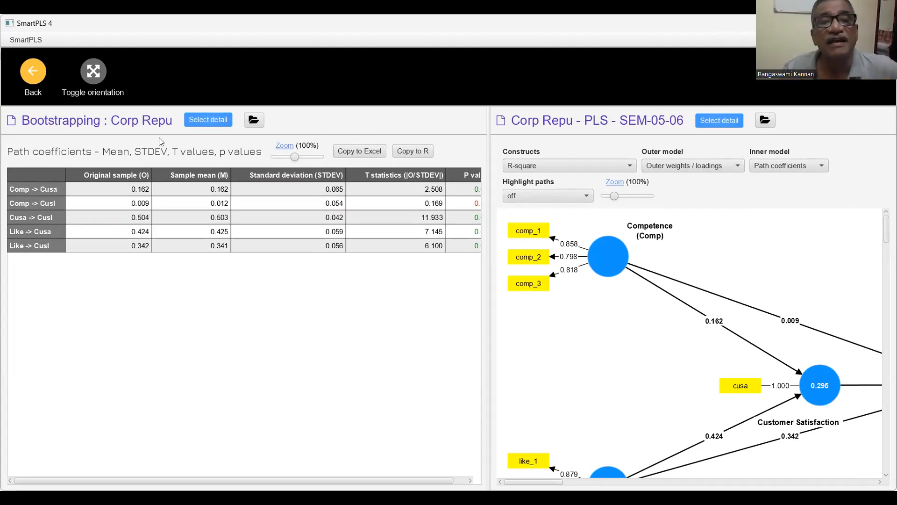
Show the path coefficients in the bootstrapping report and look through the result details offered for the PLS-SEM report.
left_click(203, 119)
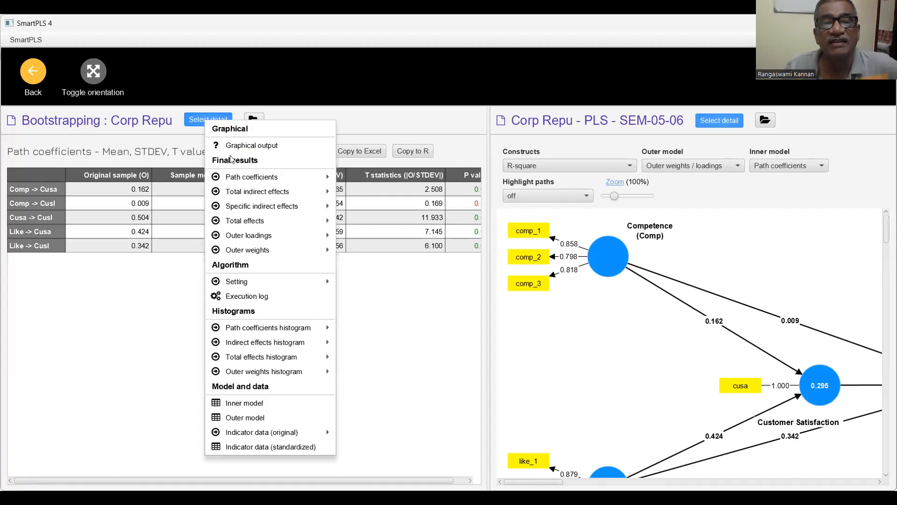
mouse_move(269, 227)
mouse_move(278, 286)
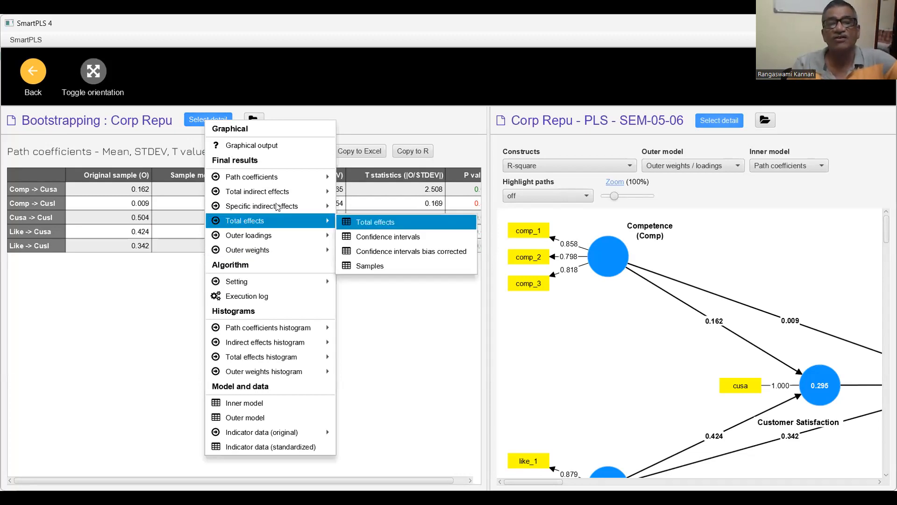
mouse_move(278, 182)
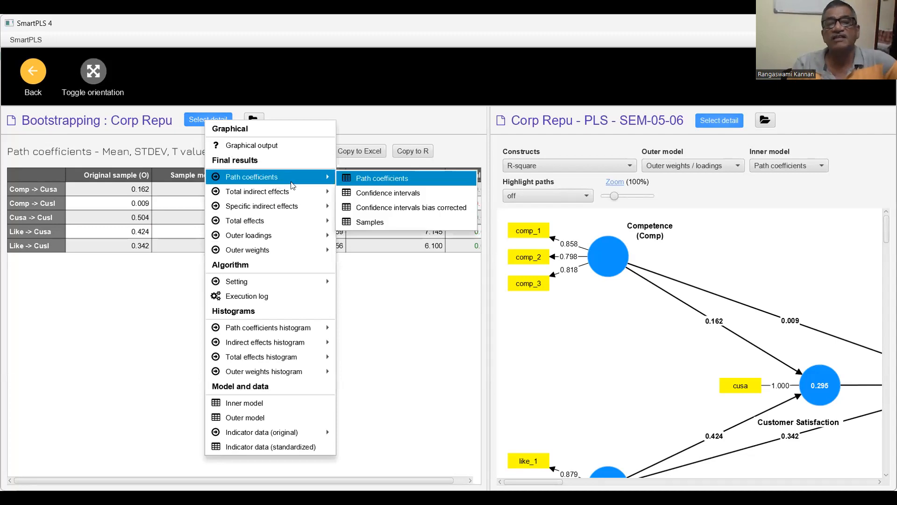
left_click(369, 182)
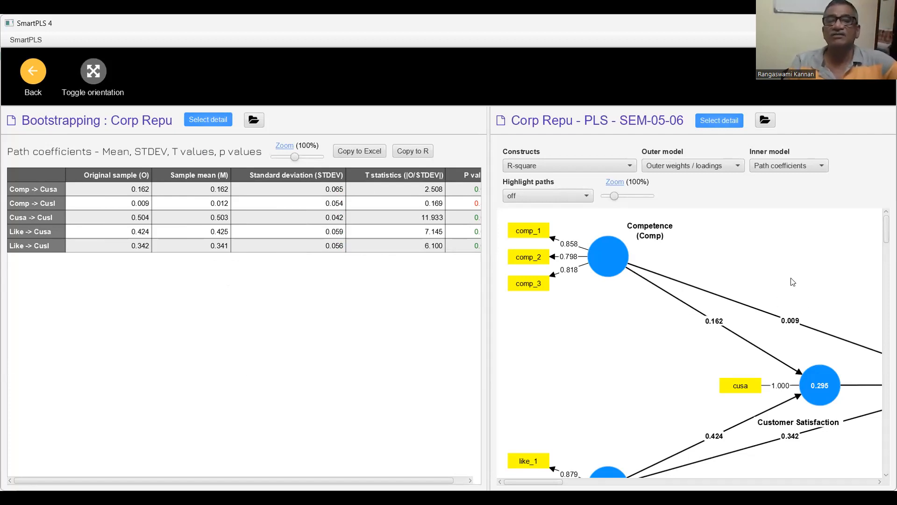
left_click(725, 123)
mouse_move(754, 114)
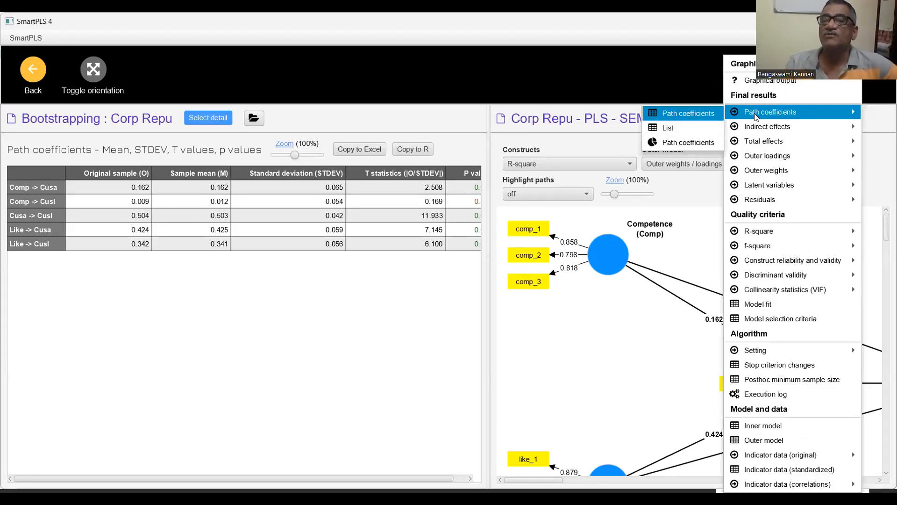
mouse_move(859, 118)
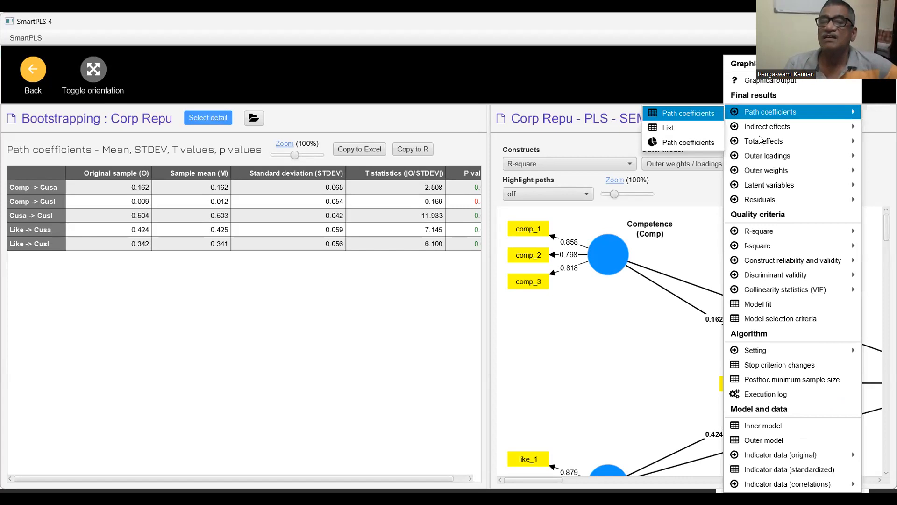
left_click(651, 344)
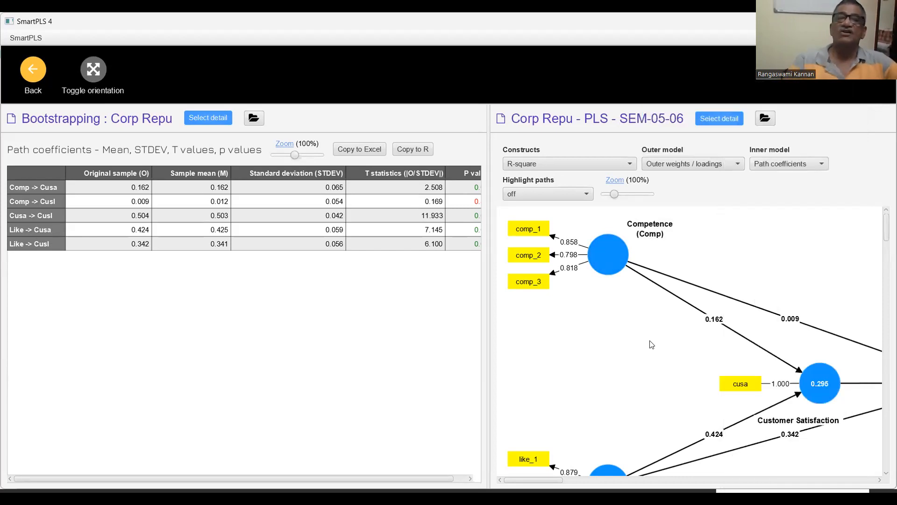
Leave the comparison and results, return to the workspace and reopen the Corp Repu PLS model.
left_click(24, 73)
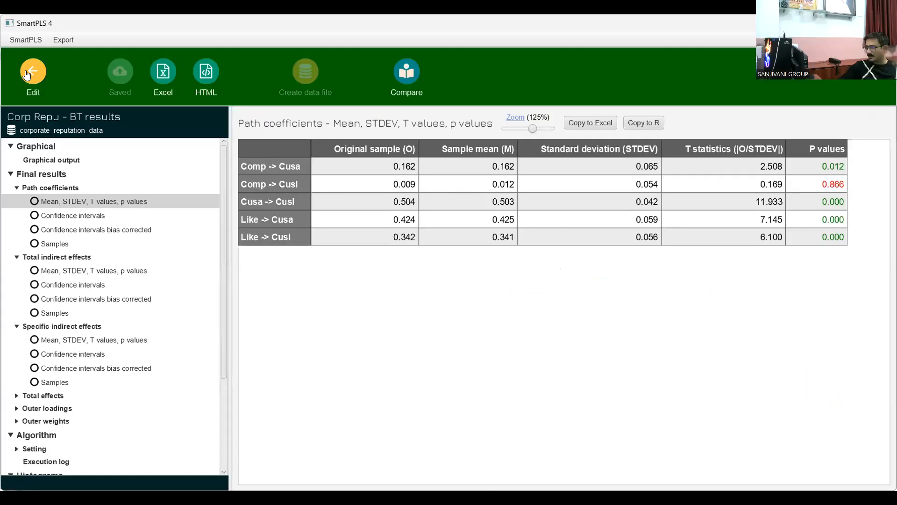
left_click(27, 73)
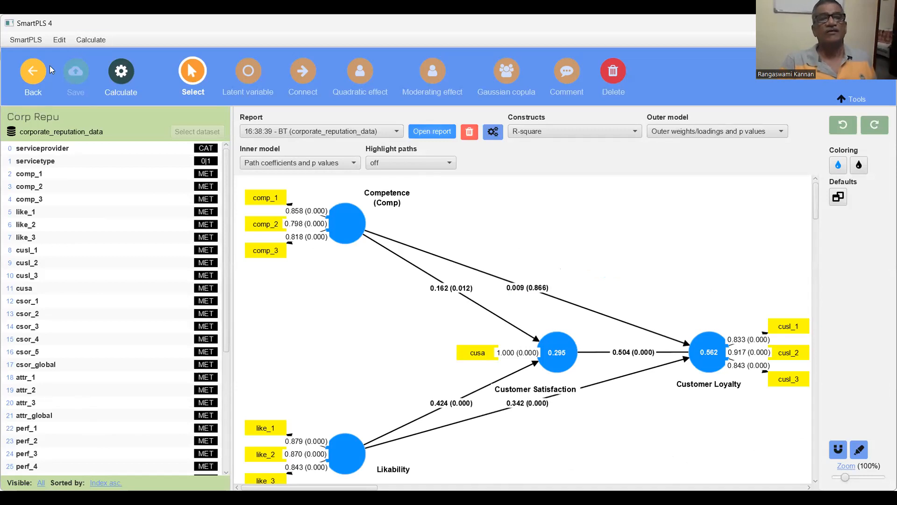
left_click(34, 74)
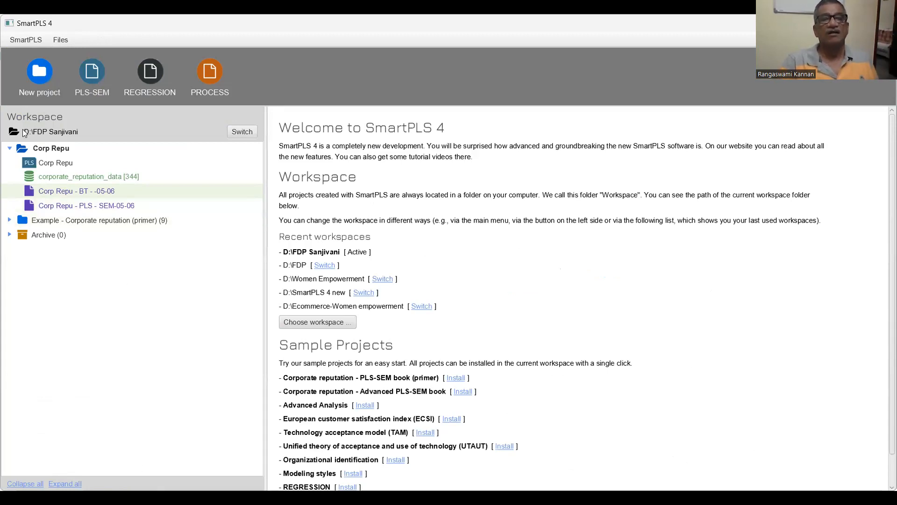
double_click(63, 153)
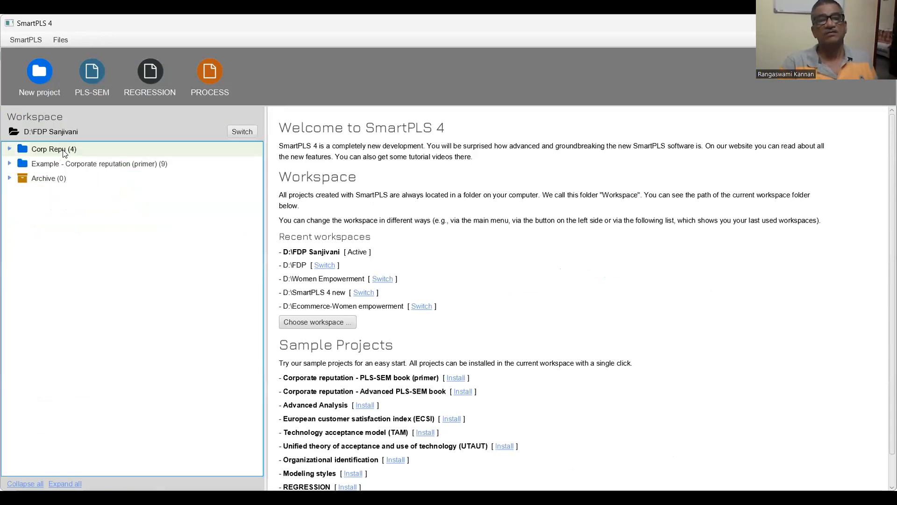
double_click(64, 153)
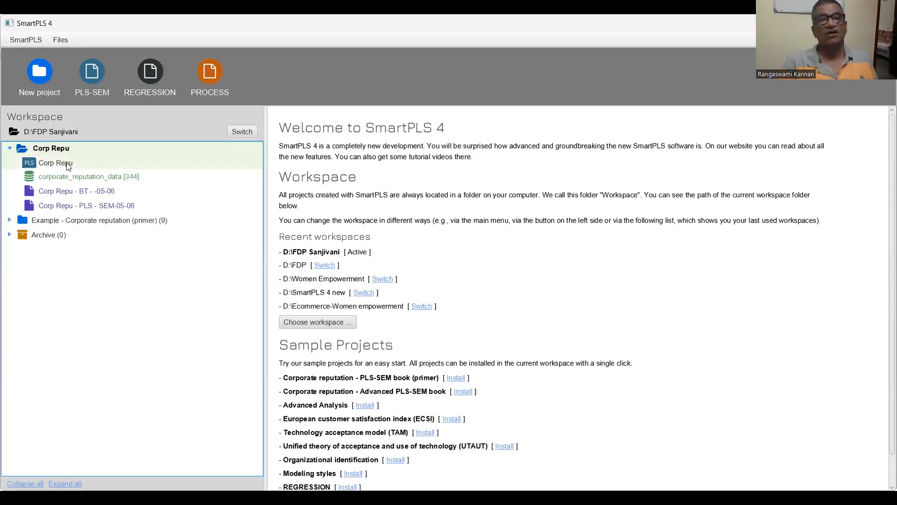
double_click(67, 163)
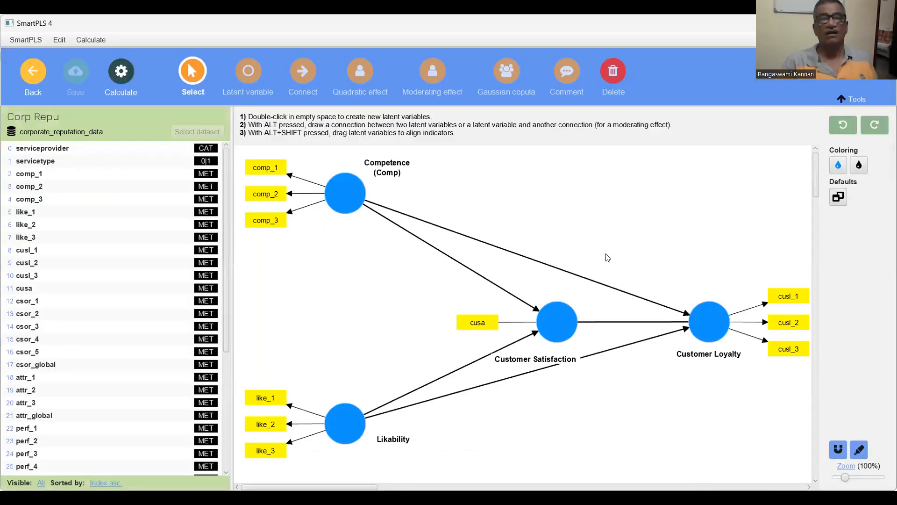
Add a latent variable named switch below Customer Loyalty, using the indicators switch_1, switch_2 and switch_3.
scroll(43, 313, "down", 5)
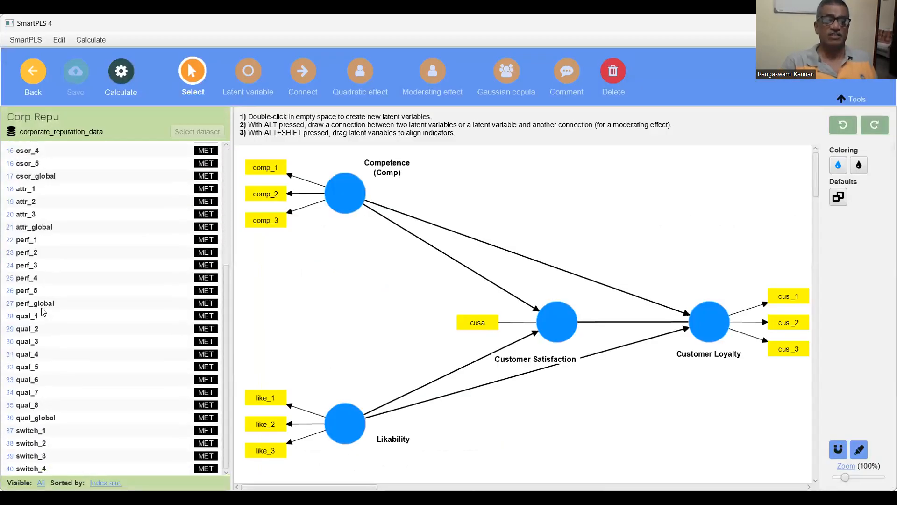
left_click(41, 431)
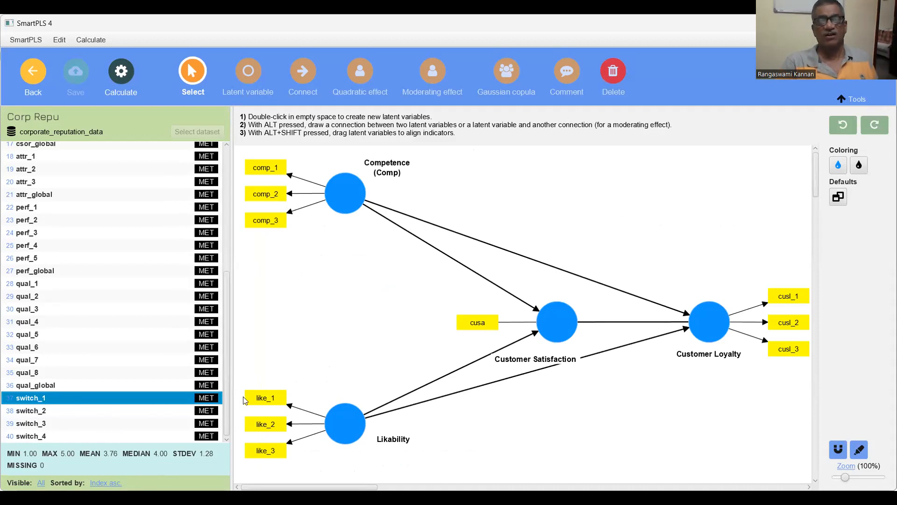
left_click(38, 427, "shift")
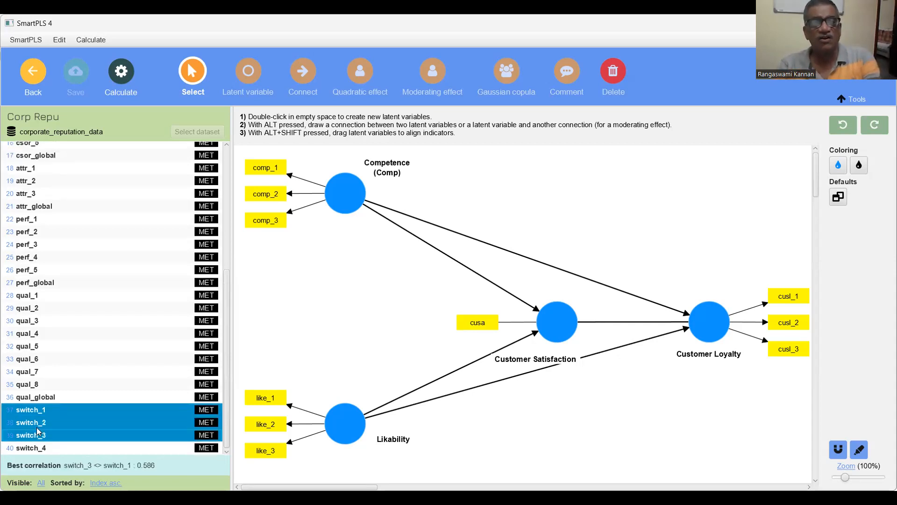
left_click_drag(101, 428, 633, 401)
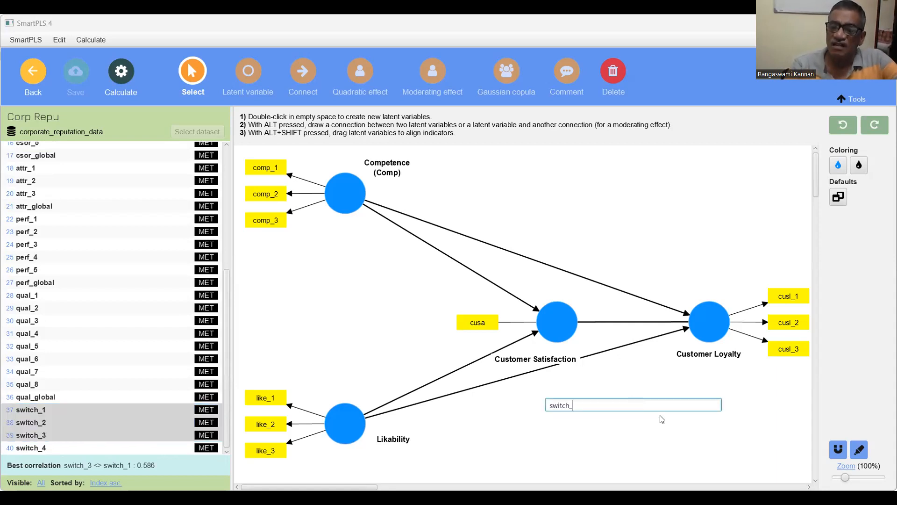
key("BackSpace")
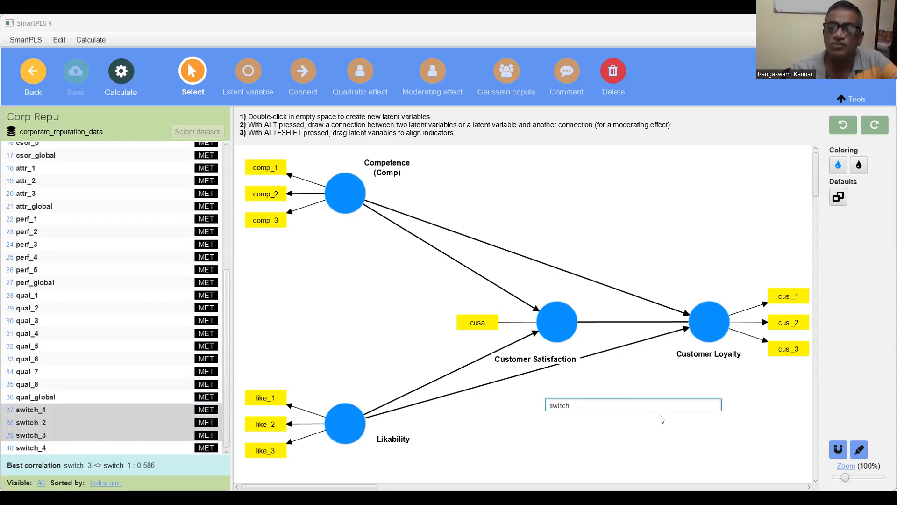
key("Return")
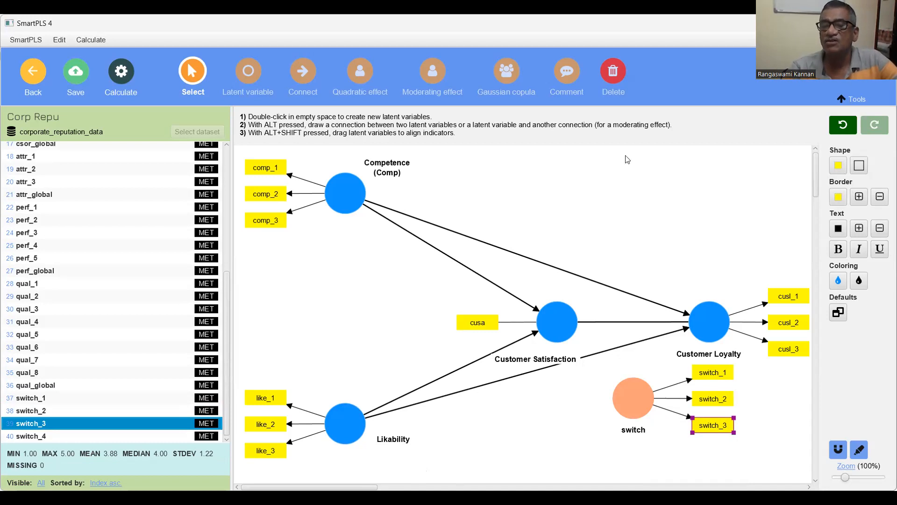
Align the indicators of the switch construct below its circle.
left_click(636, 407)
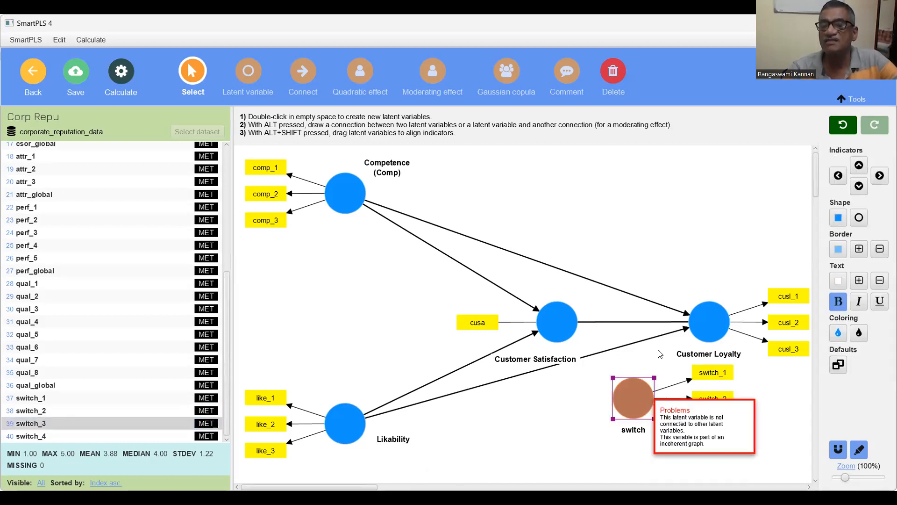
left_click(859, 186)
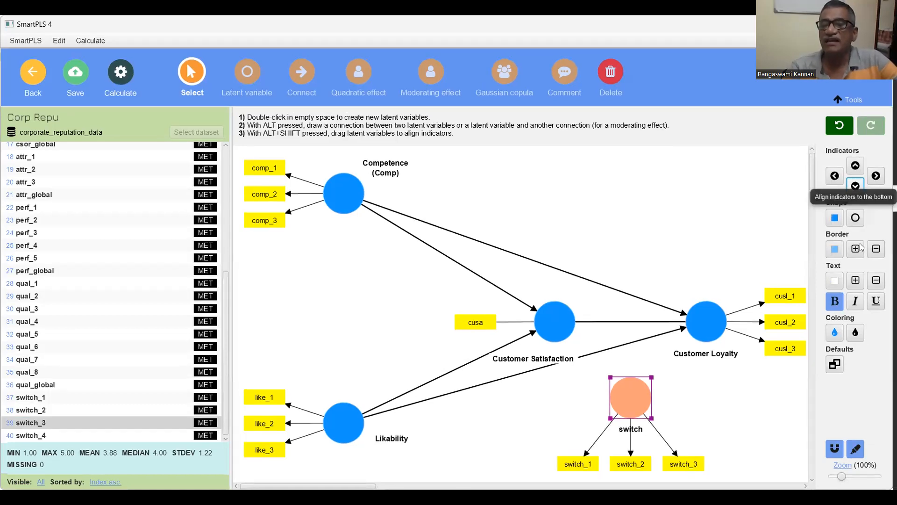
left_click(733, 419)
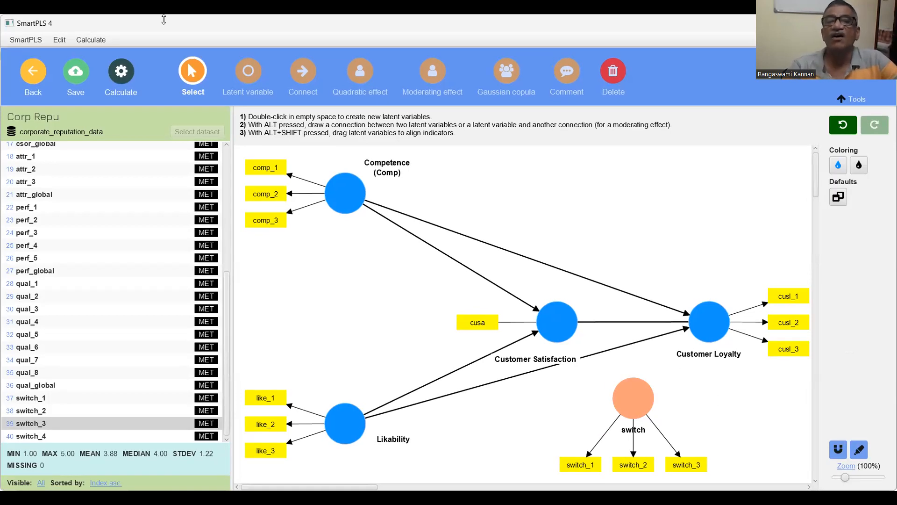
left_click(437, 80)
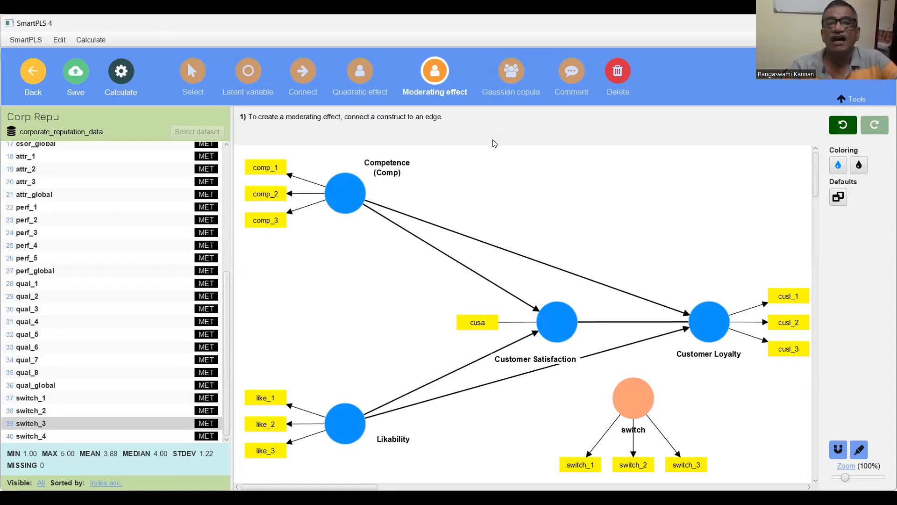
mouse_move(649, 414)
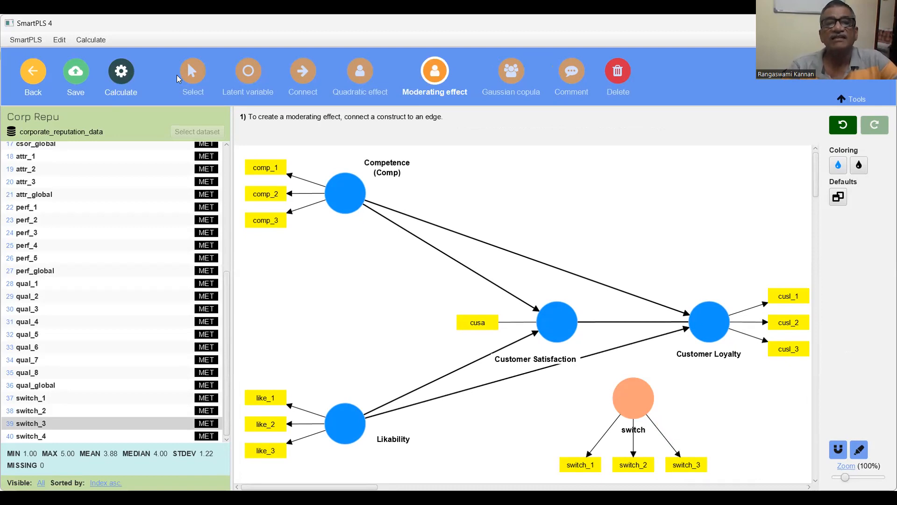
left_click(187, 78)
mouse_move(632, 400)
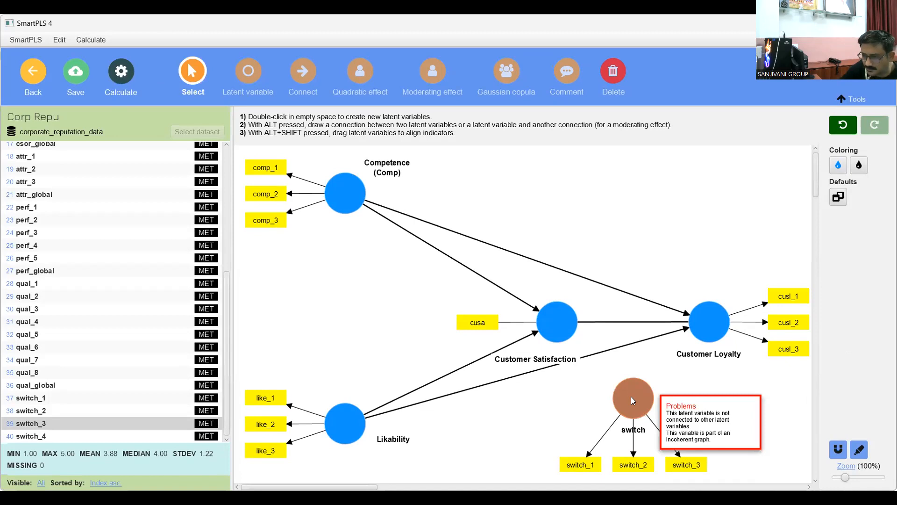
Move the switch construct slightly down and connect it as a moderator to the path from Likability to Customer Loyalty.
mouse_move(631, 397)
left_mouse_down()
mouse_move(618, 368)
mouse_move(625, 410)
left_mouse_up()
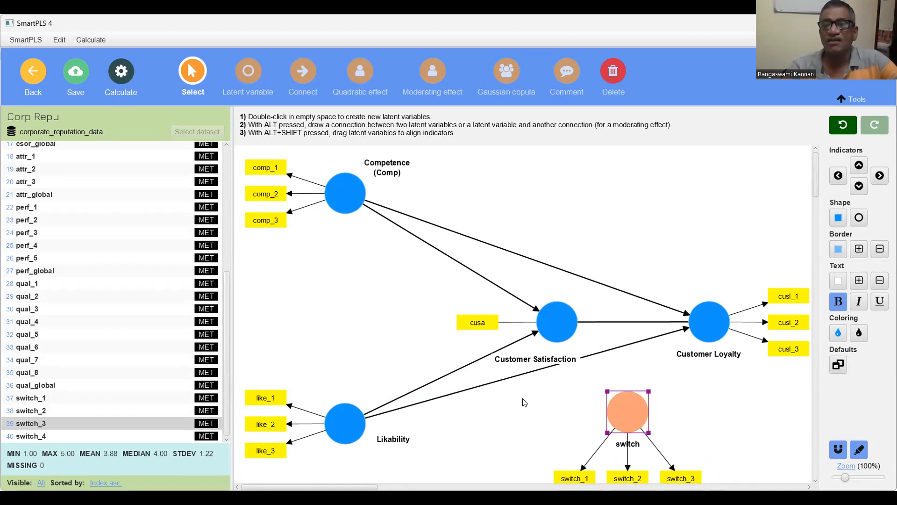
left_click(519, 419)
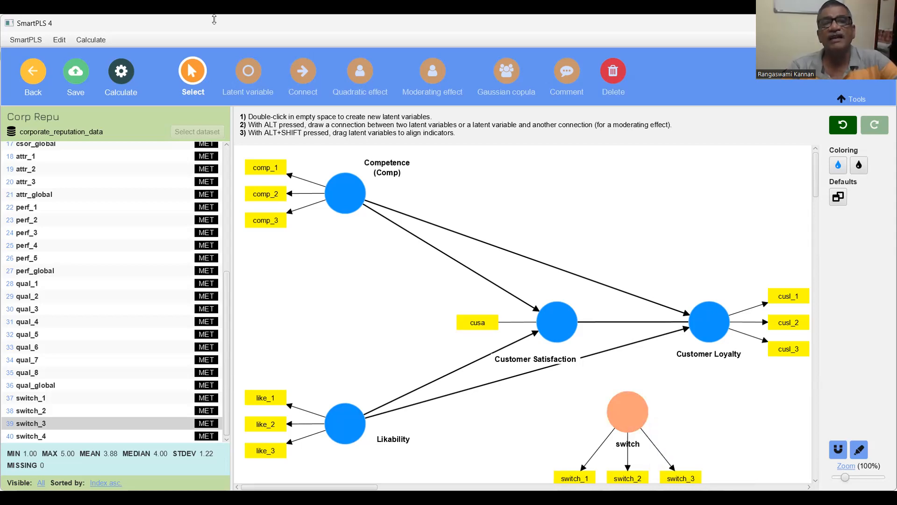
left_click(303, 72)
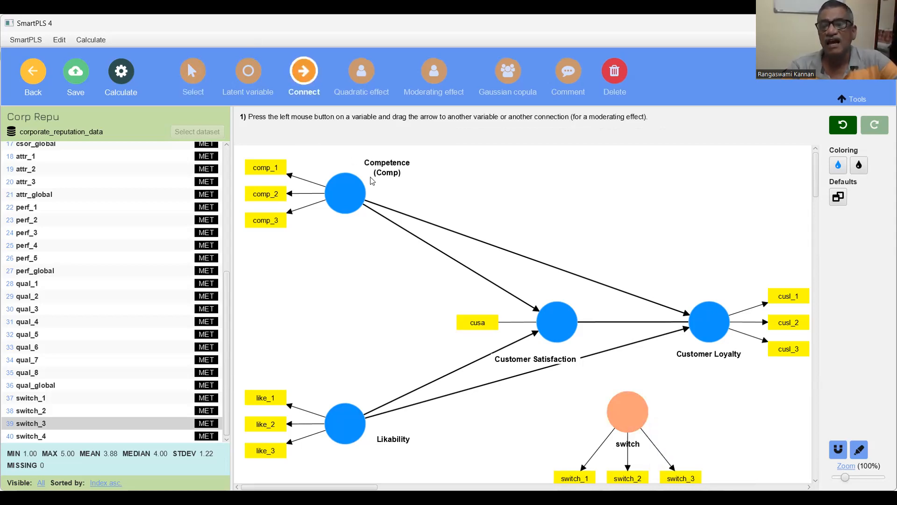
mouse_move(633, 415)
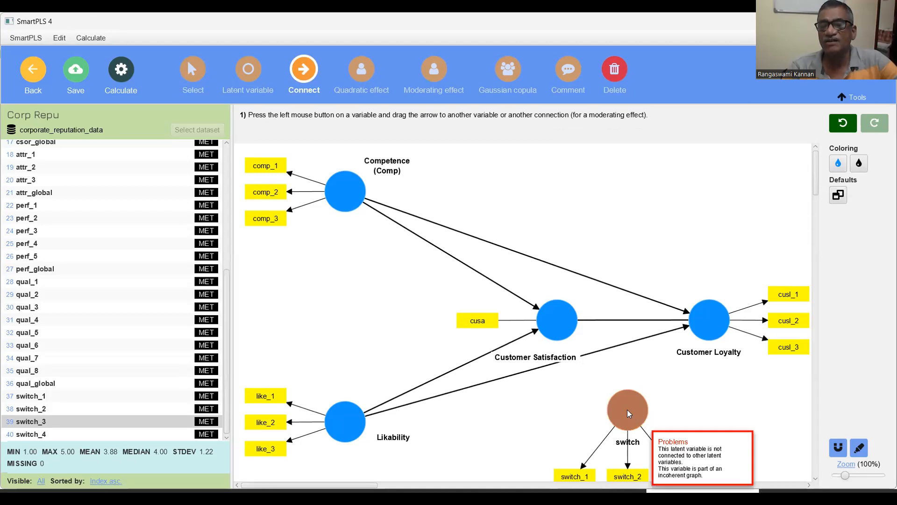
left_click_drag(613, 400, 597, 357)
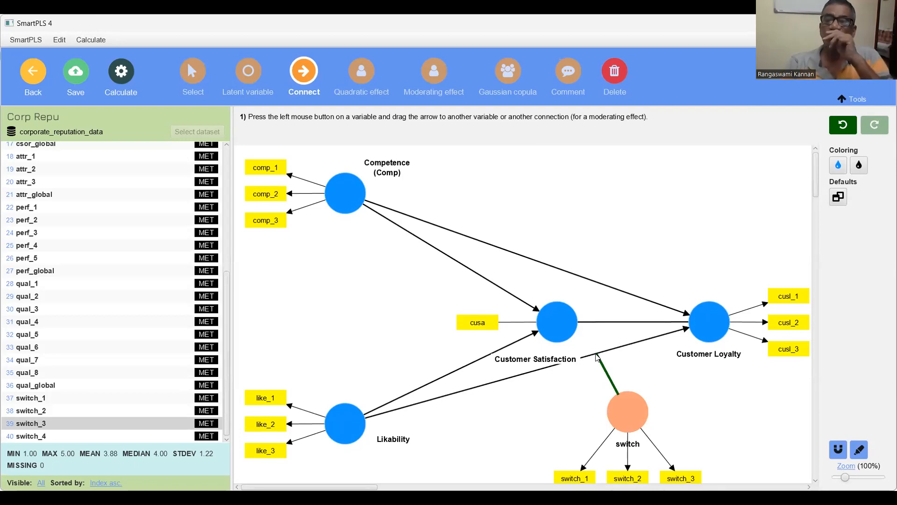
left_click_drag(597, 357, 597, 357)
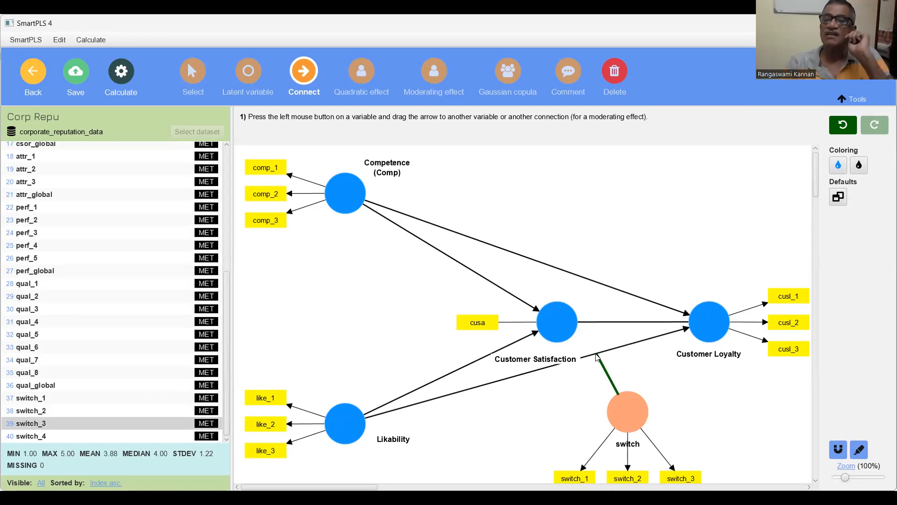
left_click_drag(597, 357, 597, 357)
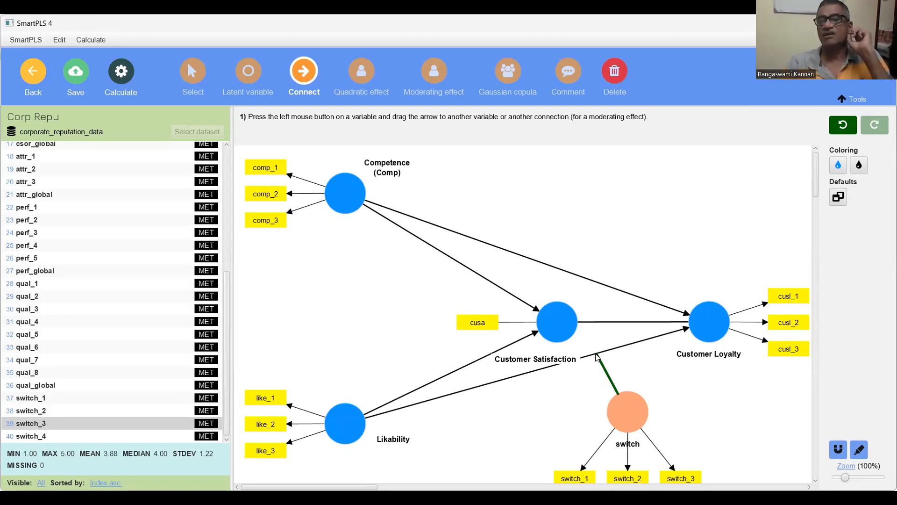
left_click_drag(597, 357, 578, 360)
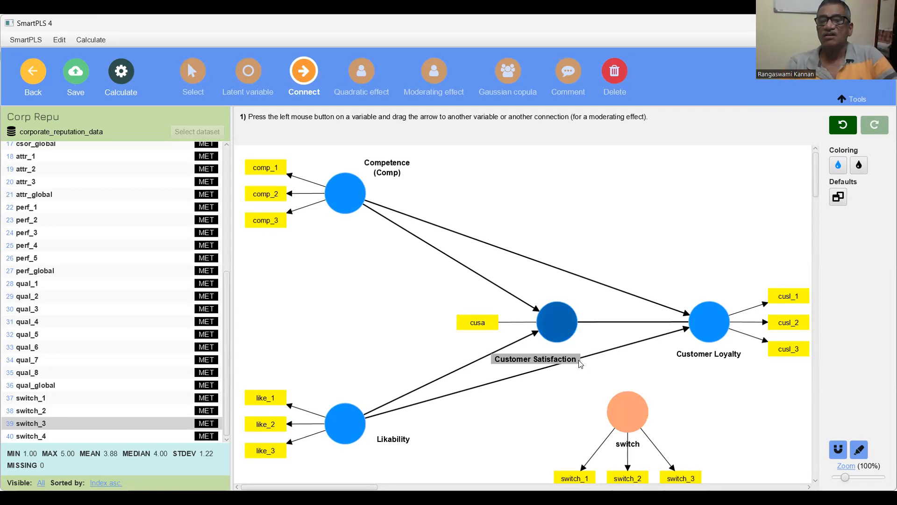
left_click_drag(640, 406, 536, 374)
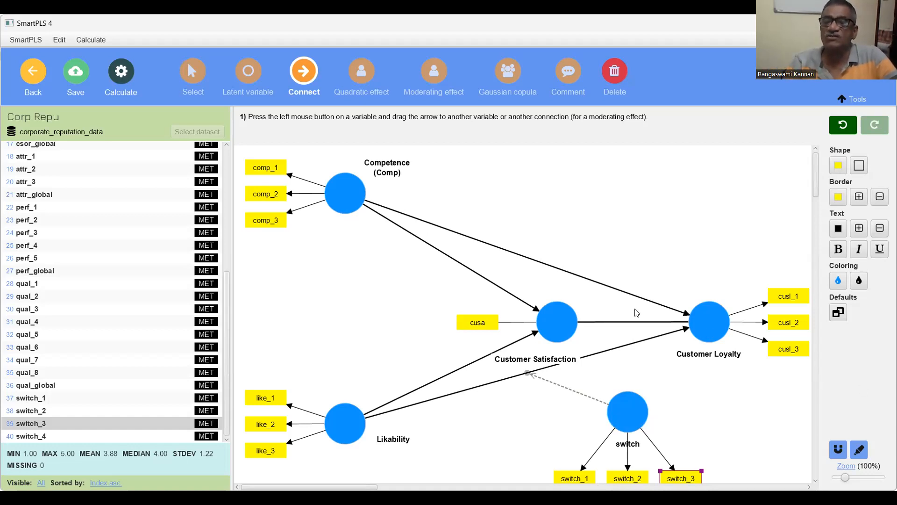
Connect switch as a moderator to the path from Customer Satisfaction to Customer Loyalty and to both paths leaving Competence.
left_click_drag(628, 421, 606, 328)
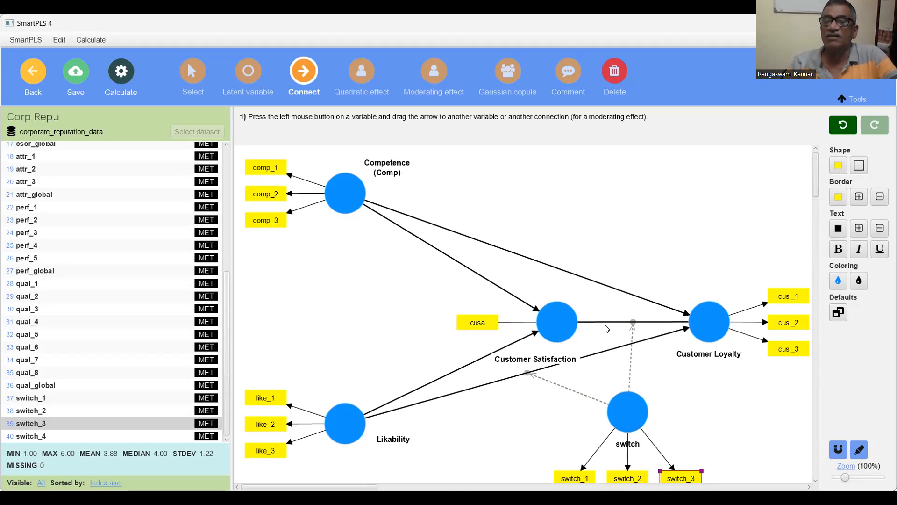
left_click_drag(628, 416, 568, 275)
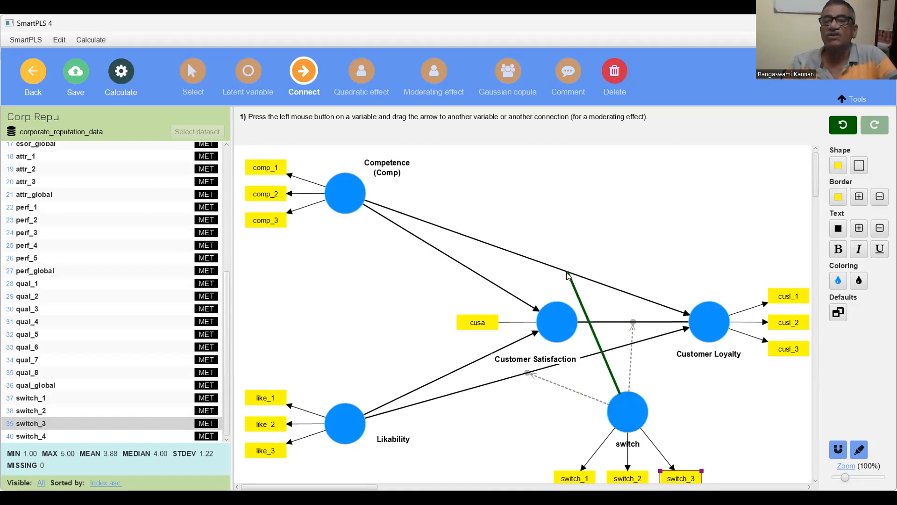
left_click_drag(567, 276, 568, 277)
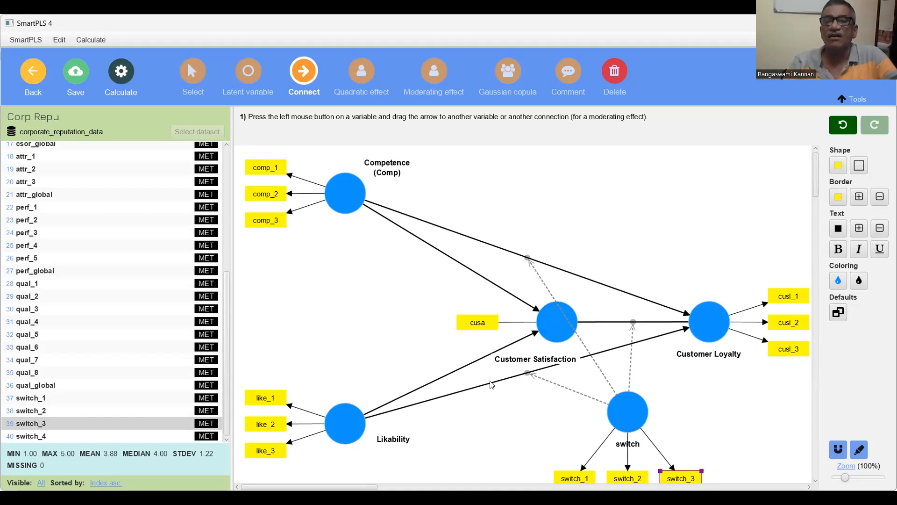
left_click_drag(625, 408, 430, 247)
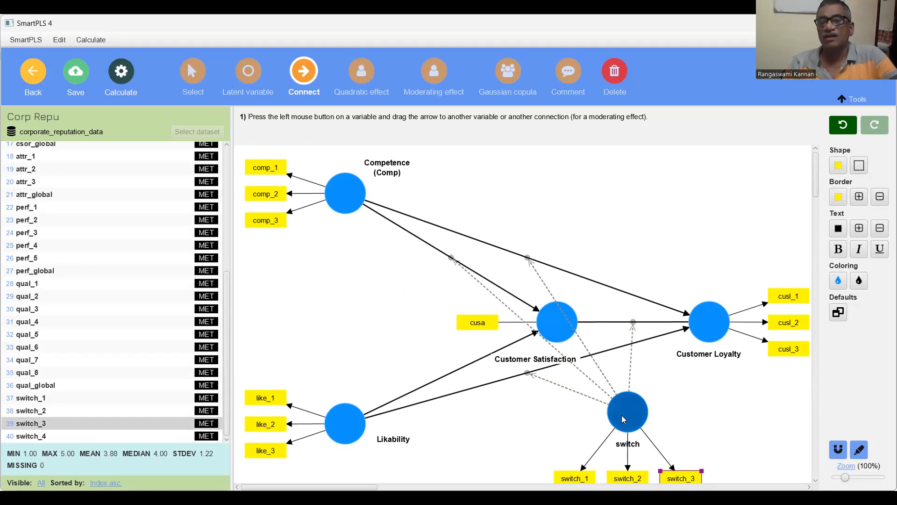
left_click_drag(621, 415, 466, 373)
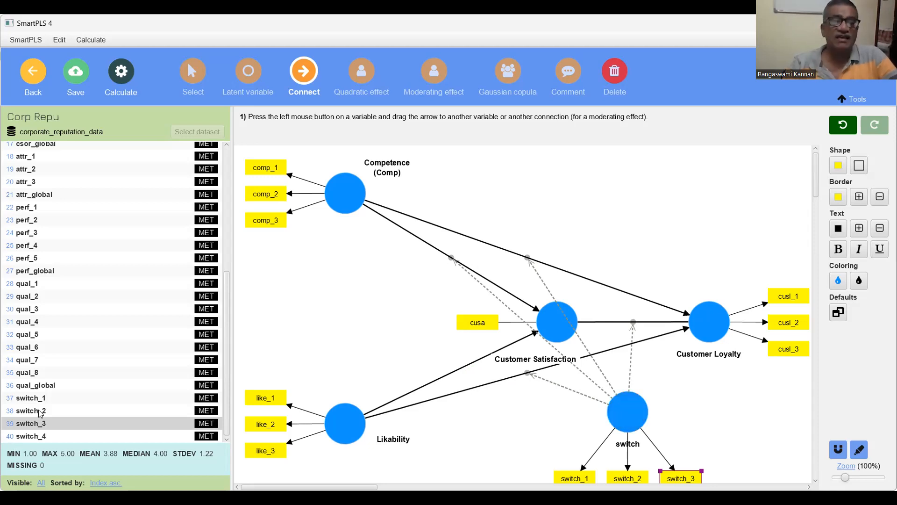
Add a latent variable named switch_4 beside the switch construct, using the indicator switch_4.
left_click(35, 437)
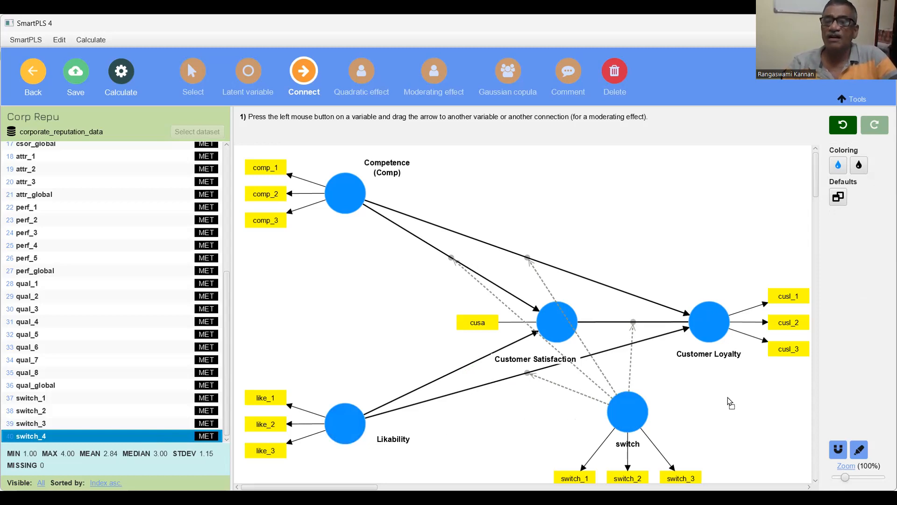
left_click_drag(729, 402, 729, 397)
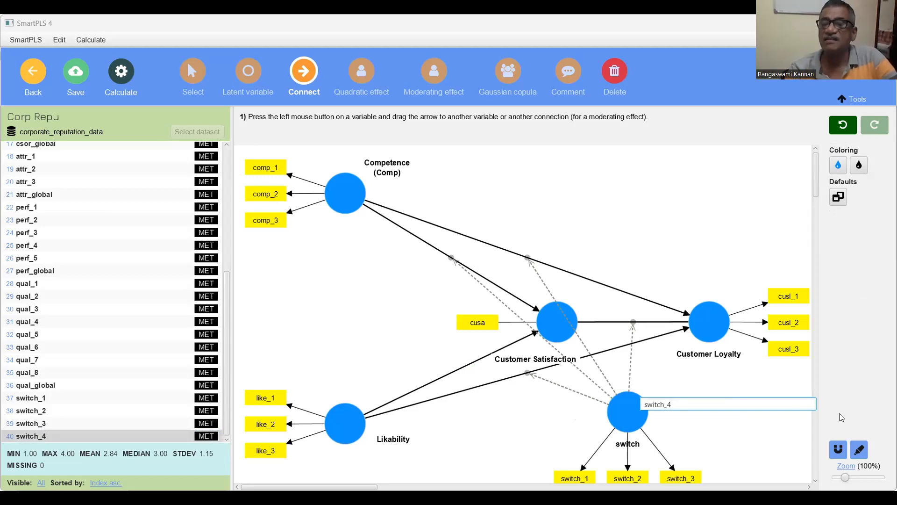
key("Return")
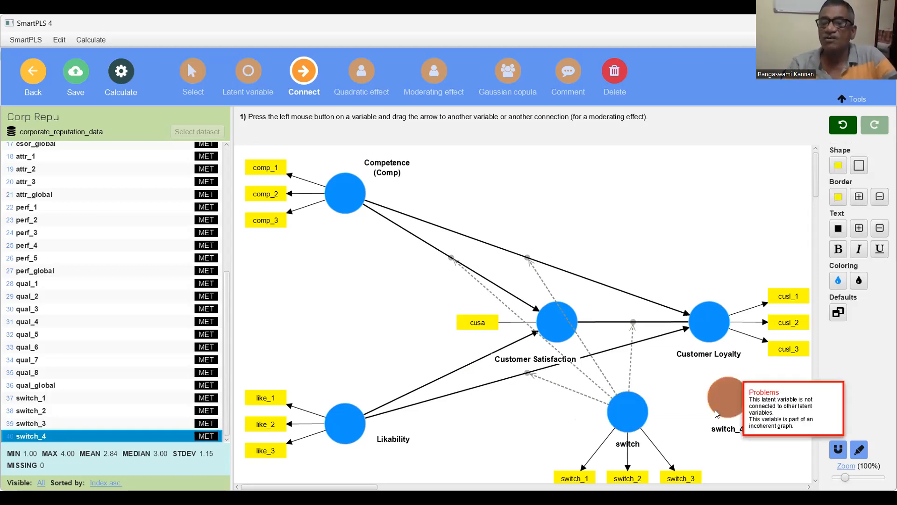
Connect switch_4 to the switch moderating effects on the Customer Satisfaction–Customer Loyalty and Competence–Customer Loyalty paths.
left_click(717, 398)
mouse_move(715, 396)
left_mouse_down()
mouse_move(678, 375)
mouse_move(626, 363)
mouse_move(630, 371)
left_mouse_up()
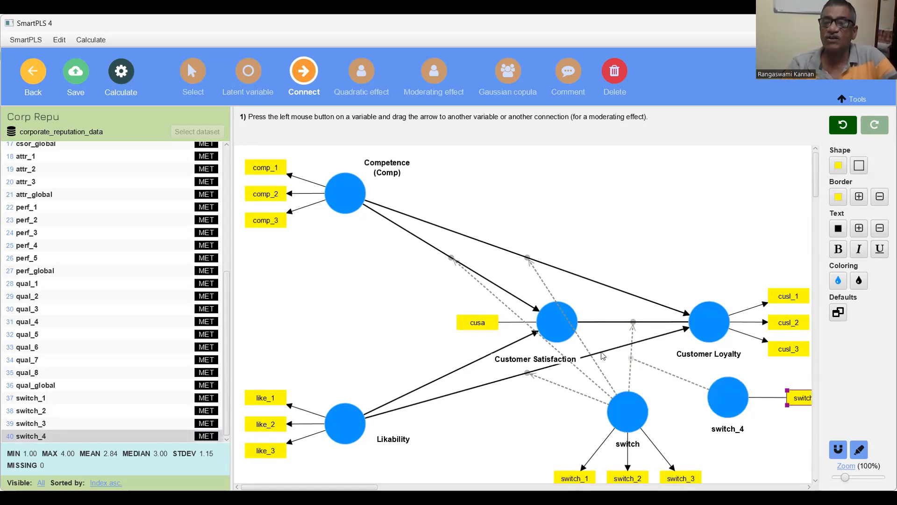
left_click_drag(731, 393, 602, 374)
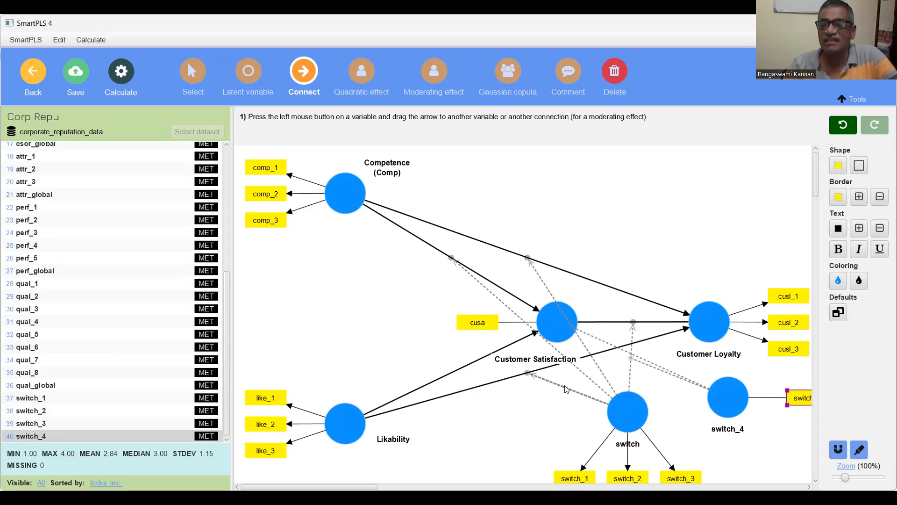
Try to delete the switch_4 construct and its indicator, and undo the deletion of the whole selected model.
right_click(725, 398)
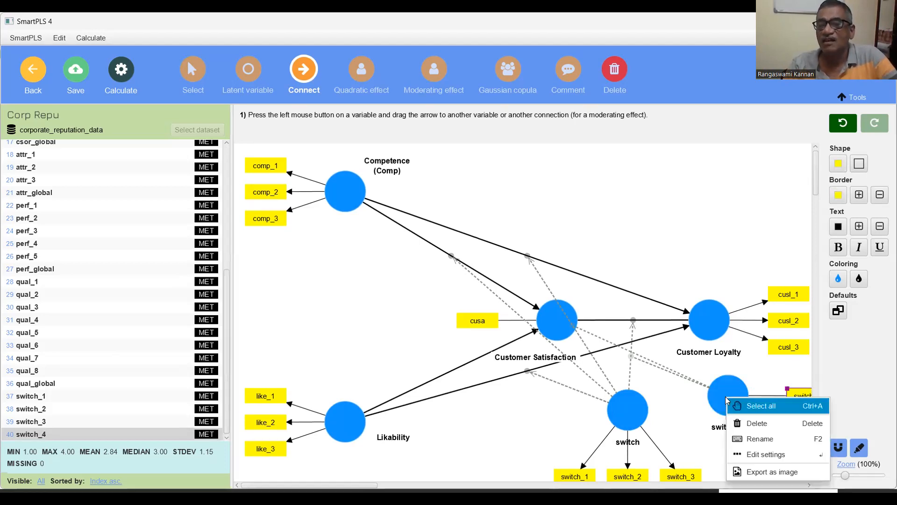
left_click(751, 425)
right_click(726, 399)
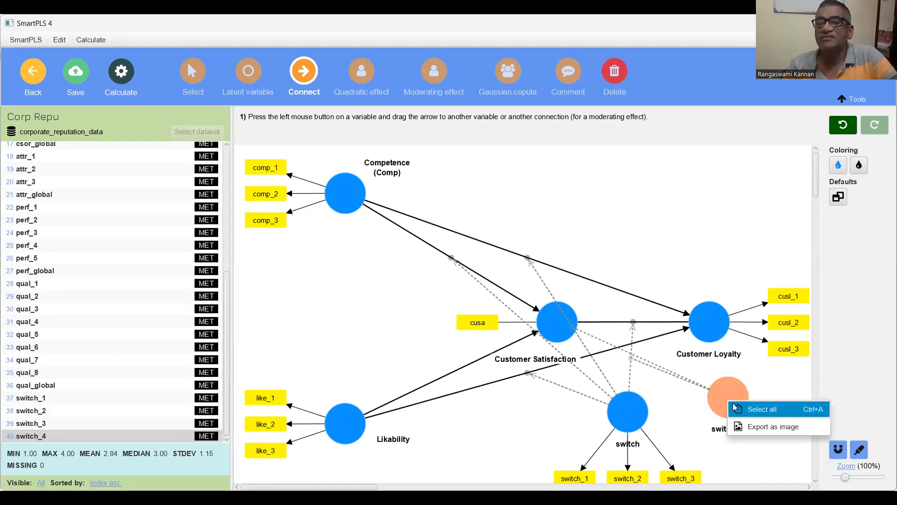
left_click(734, 408)
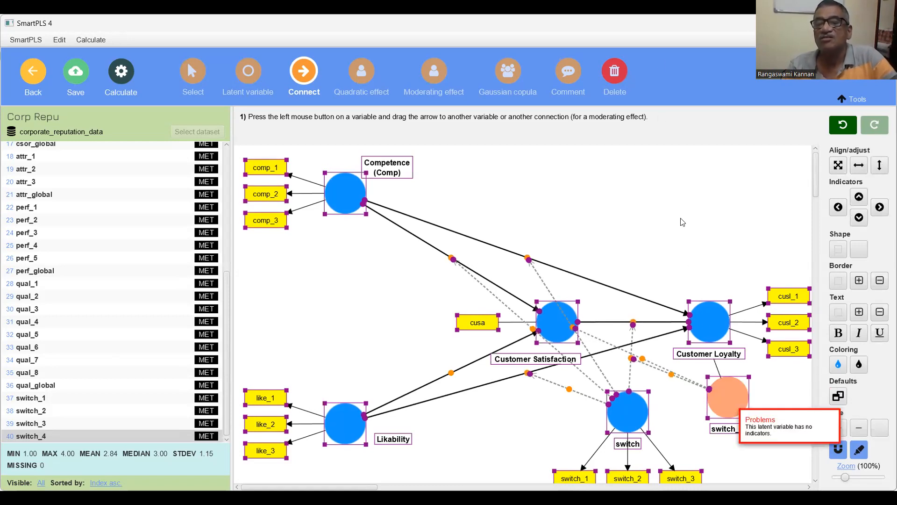
left_click(614, 70)
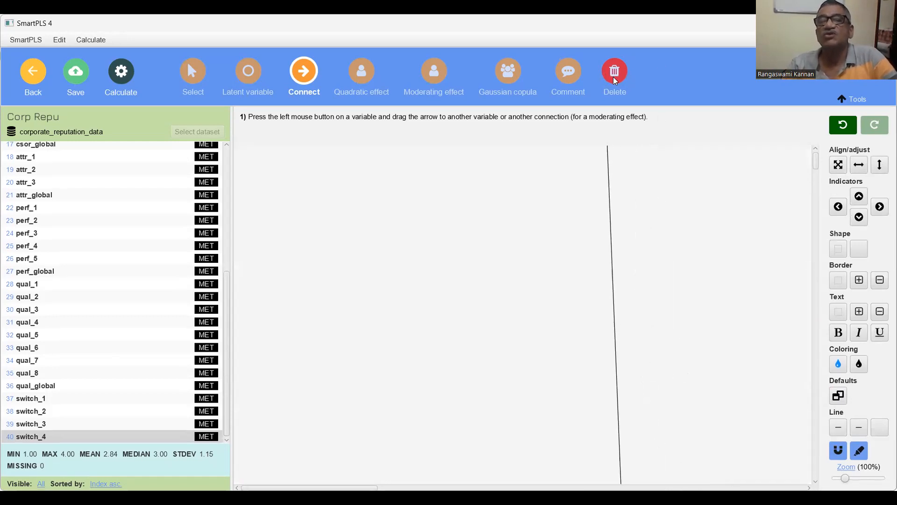
key("ctrl+z")
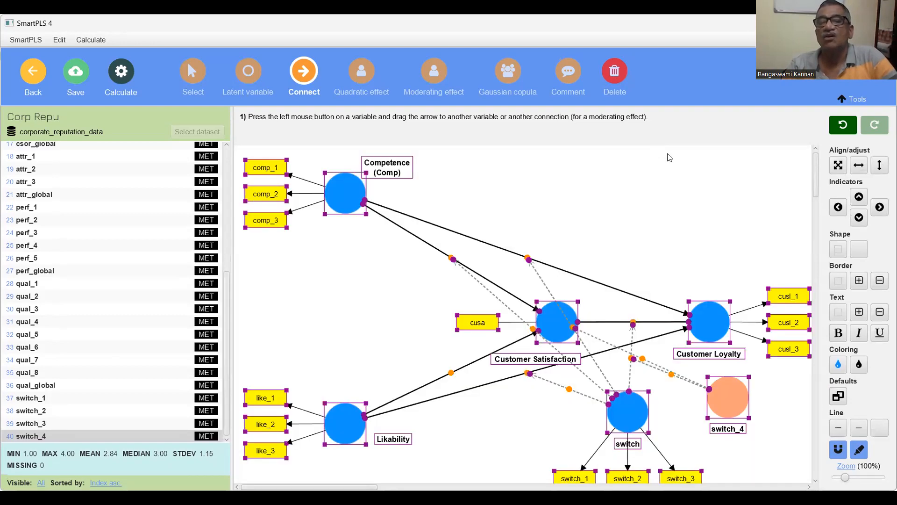
Try deleting the selected model elements once more, and undo that deletion.
right_click(722, 416)
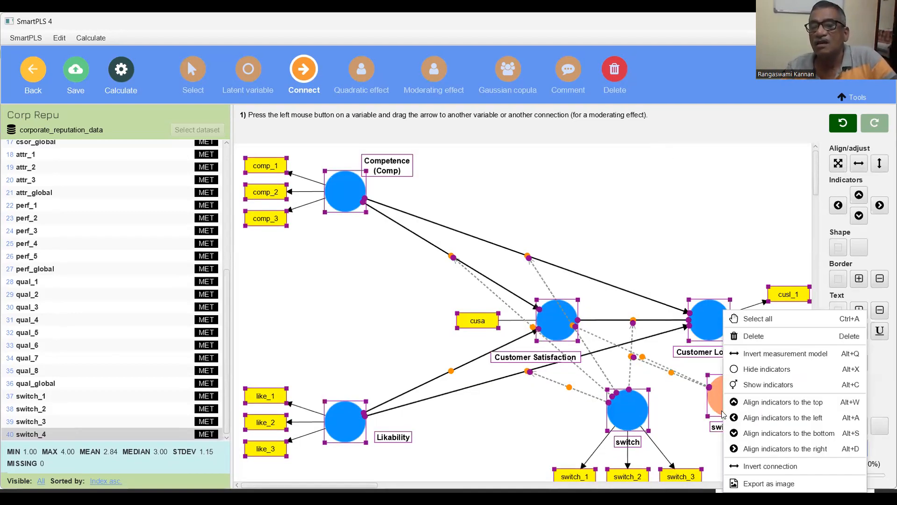
left_click(748, 339)
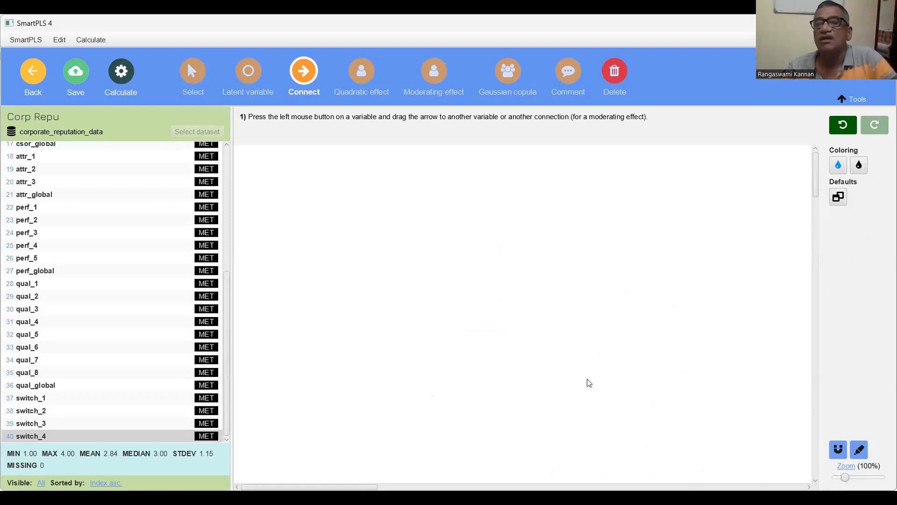
left_click(838, 121)
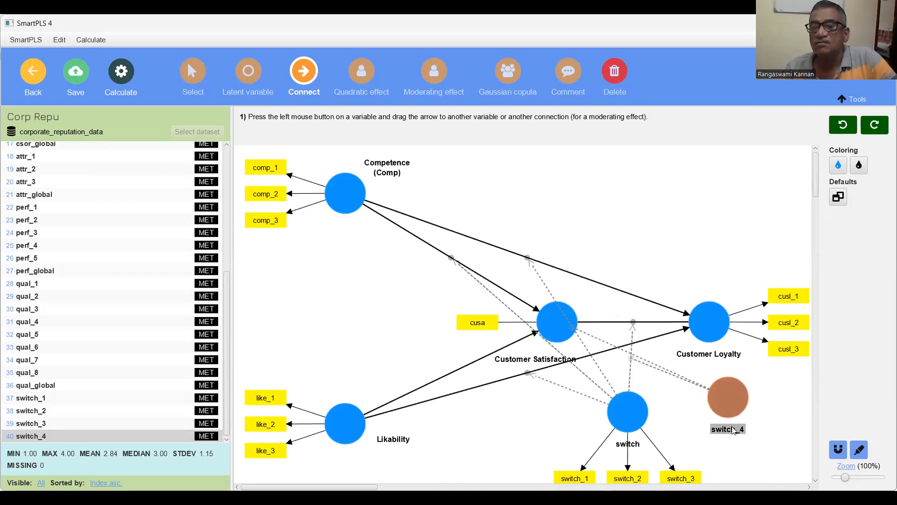
mouse_move(747, 412)
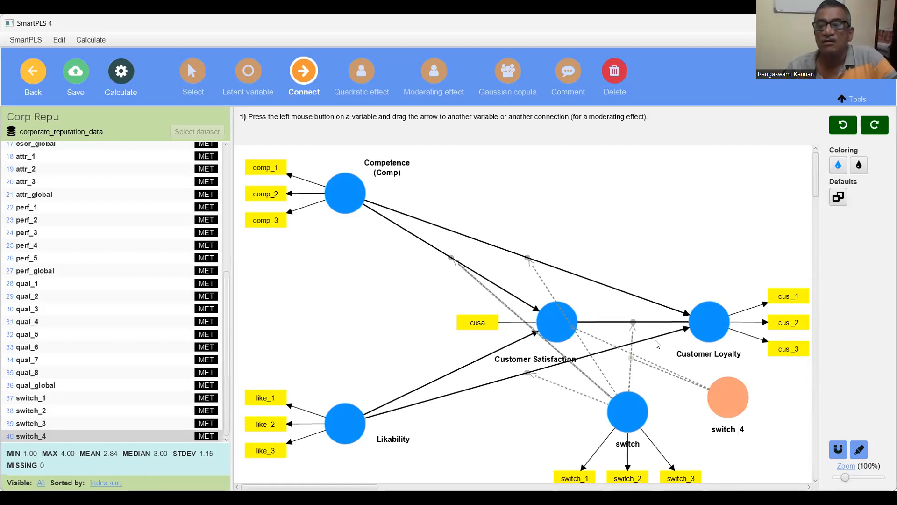
right_click(646, 368)
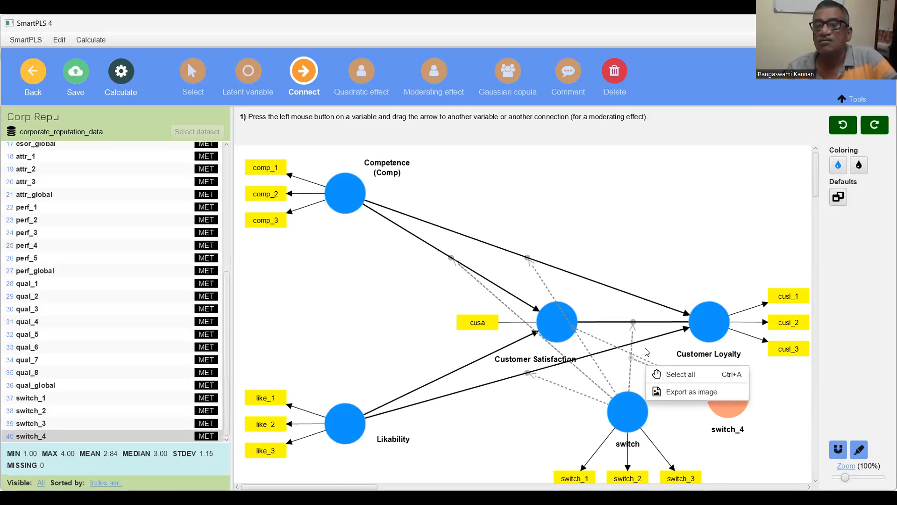
left_click(660, 358)
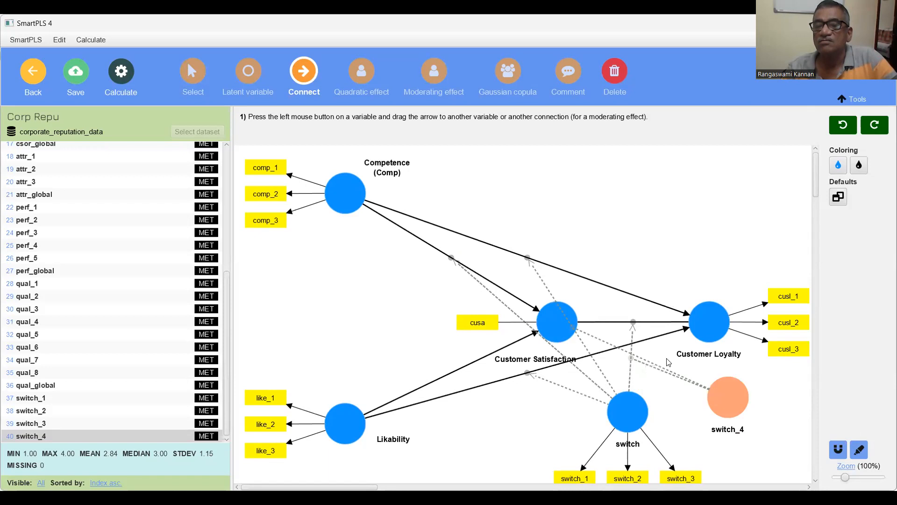
right_click(726, 389)
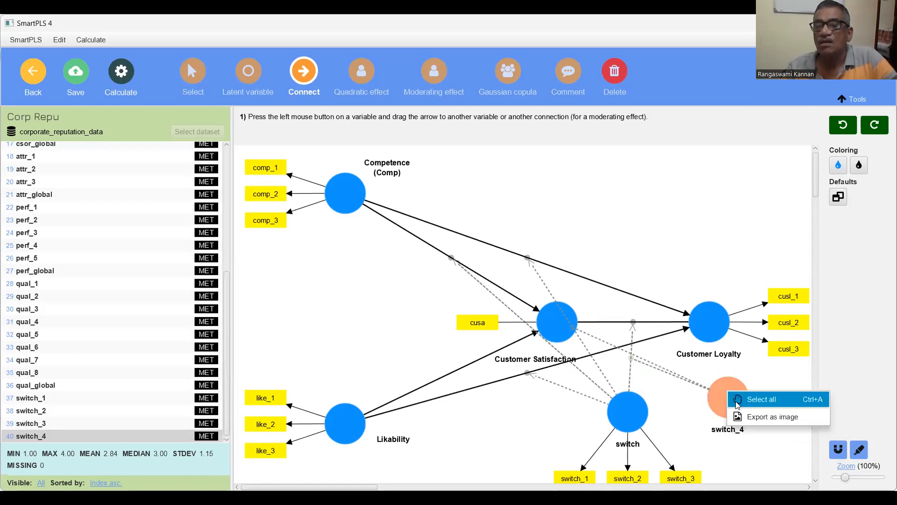
Close the Corp Repu model without saving the changes and reopen it from the workspace.
left_click(35, 74)
left_click(35, 74)
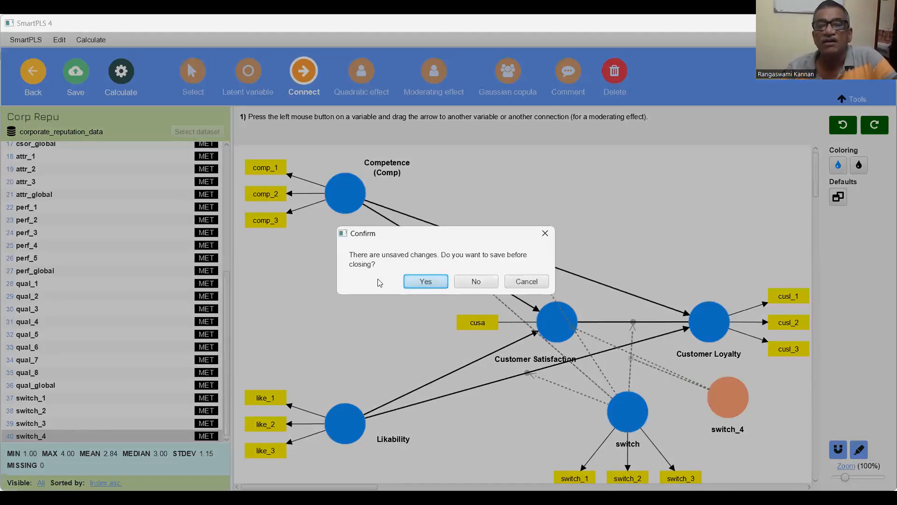
left_click(477, 281)
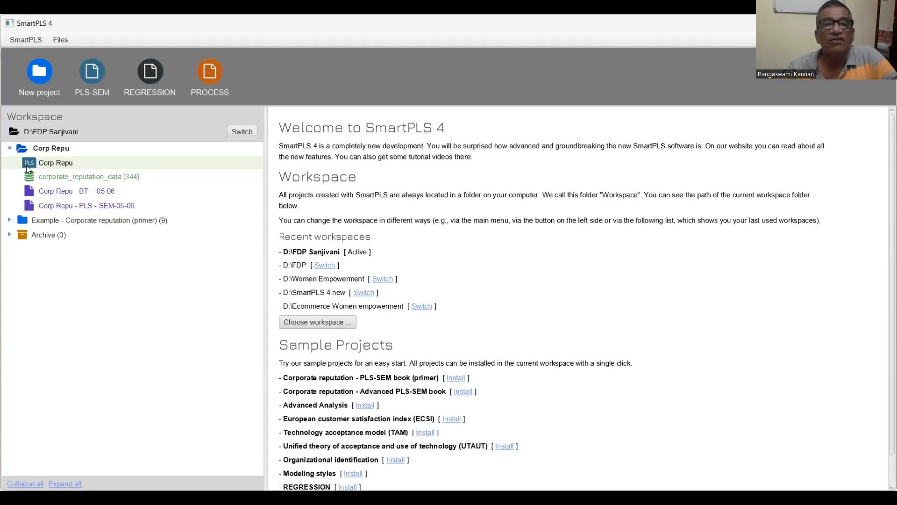
double_click(51, 163)
Create a latent variable named switch_ from the indicators switch_1 to switch_3 and place it below the path into Customer Loyalty.
scroll(25, 252, "down", 5)
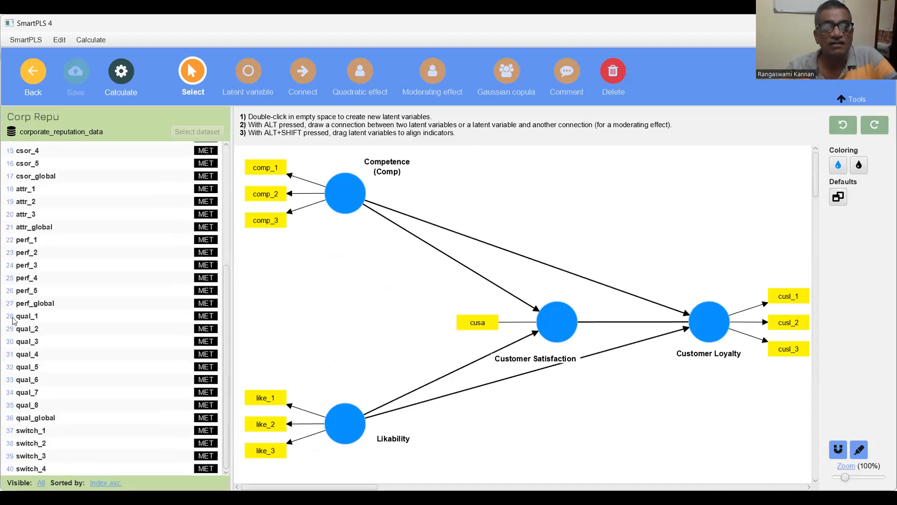
left_click(47, 432)
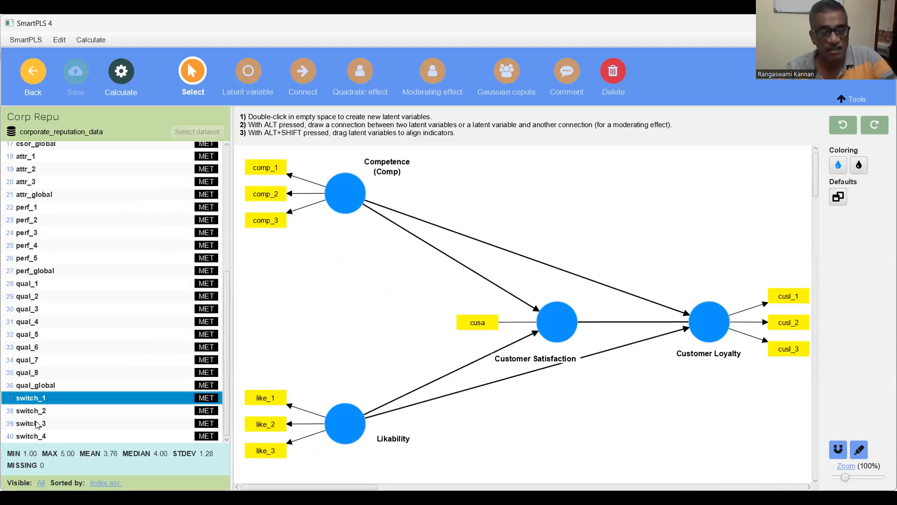
left_click(37, 424, "shift")
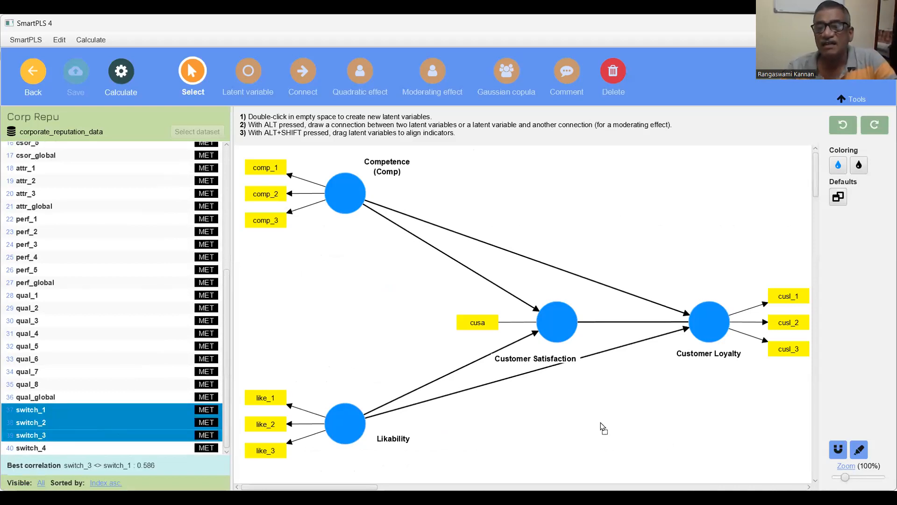
double_click(597, 440)
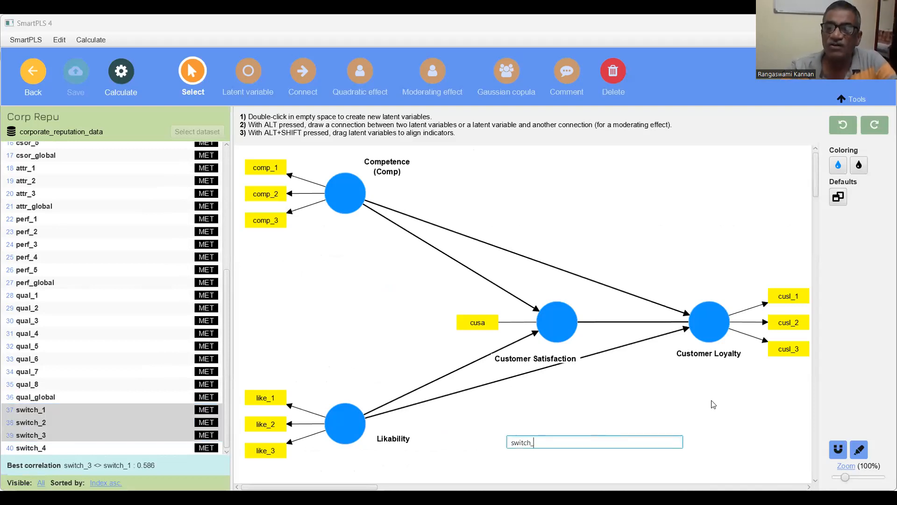
key("Return")
mouse_move(590, 433)
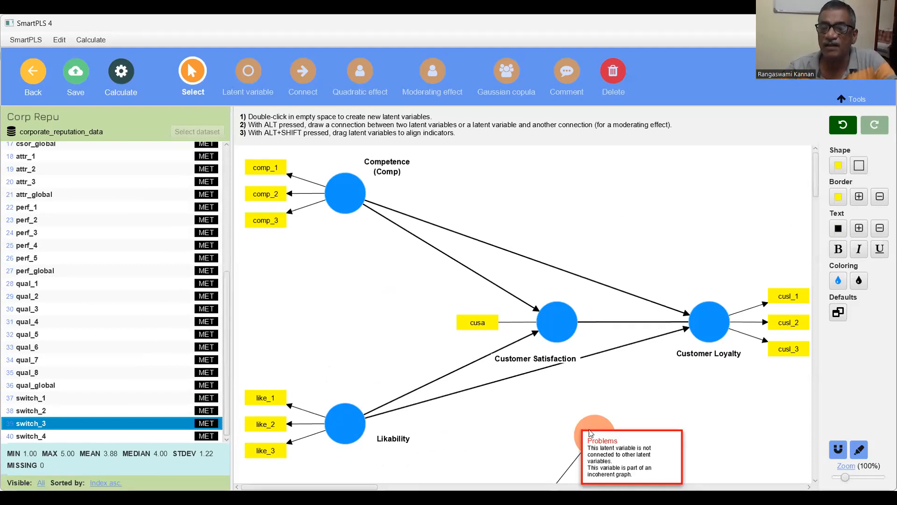
left_click_drag(588, 426, 608, 396)
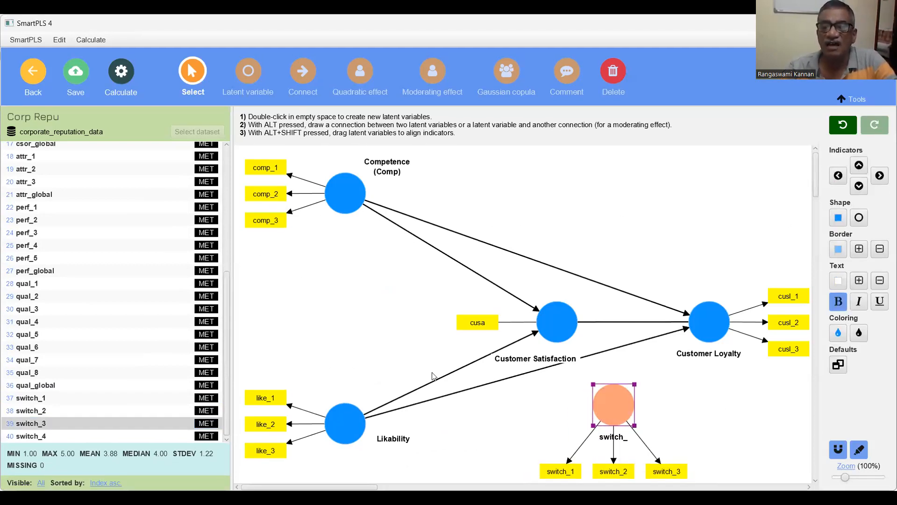
mouse_move(590, 408)
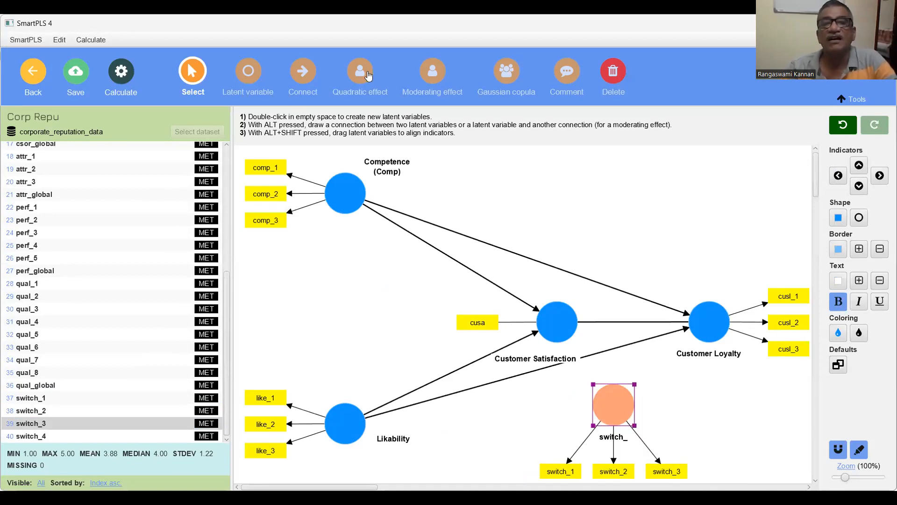
Connect switch_ as a moderator to the Likability–Customer Loyalty path and delete the switch_3 indicator.
left_click(302, 79)
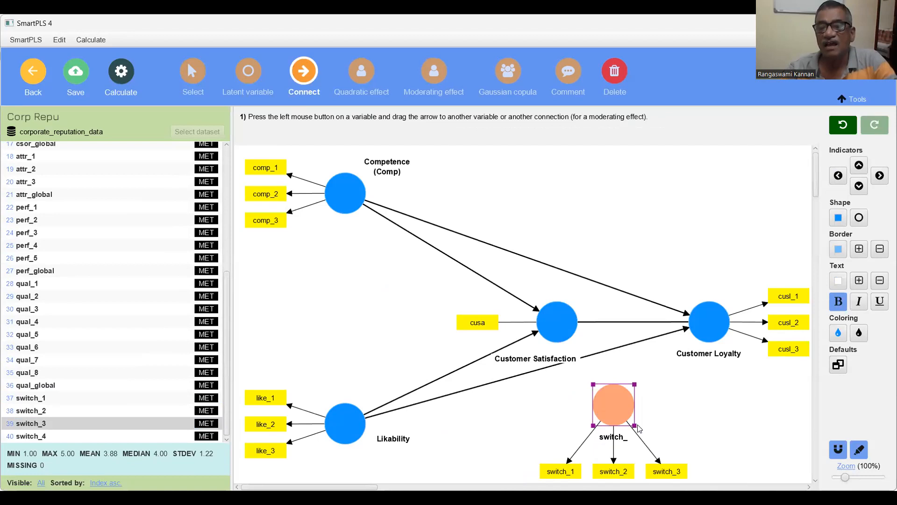
left_click_drag(608, 395, 593, 355)
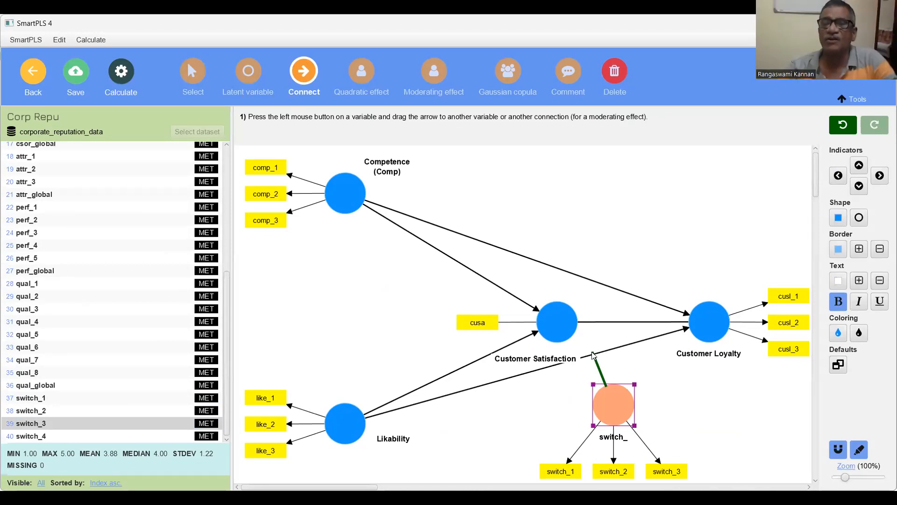
left_click_drag(594, 355, 593, 355)
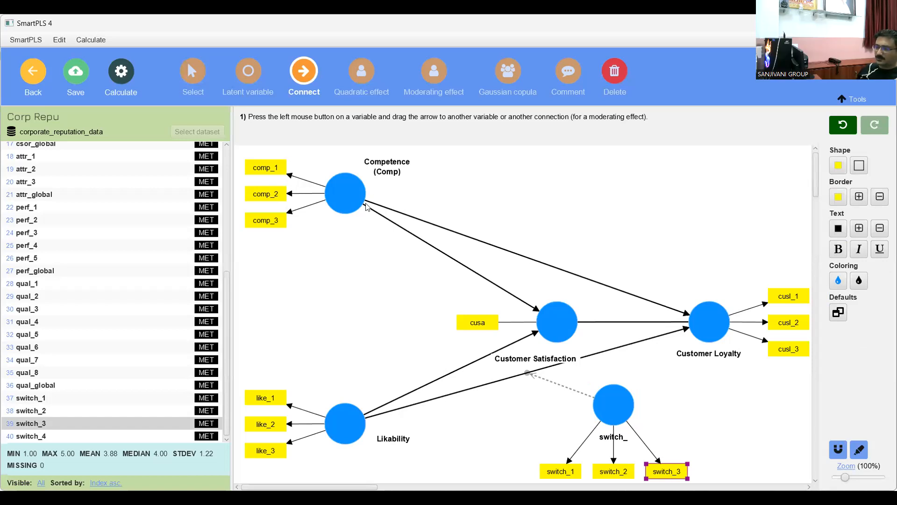
right_click(344, 193)
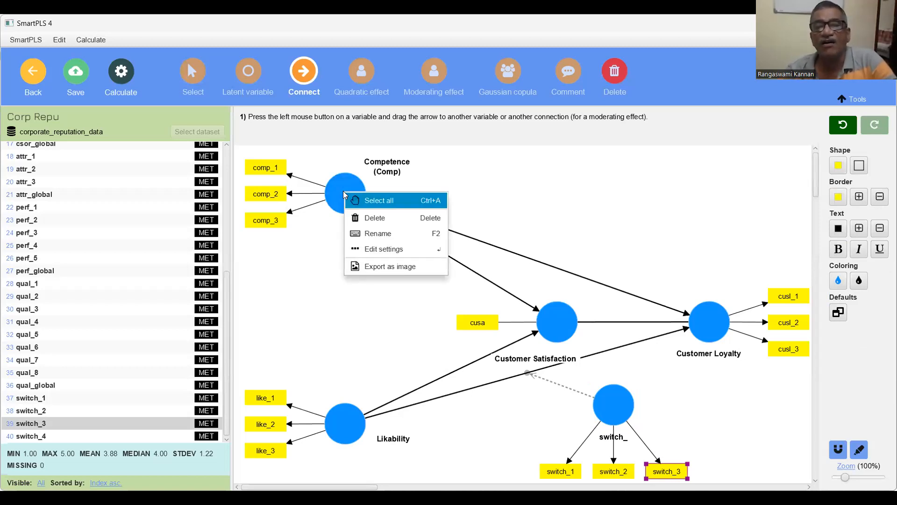
left_click(355, 218)
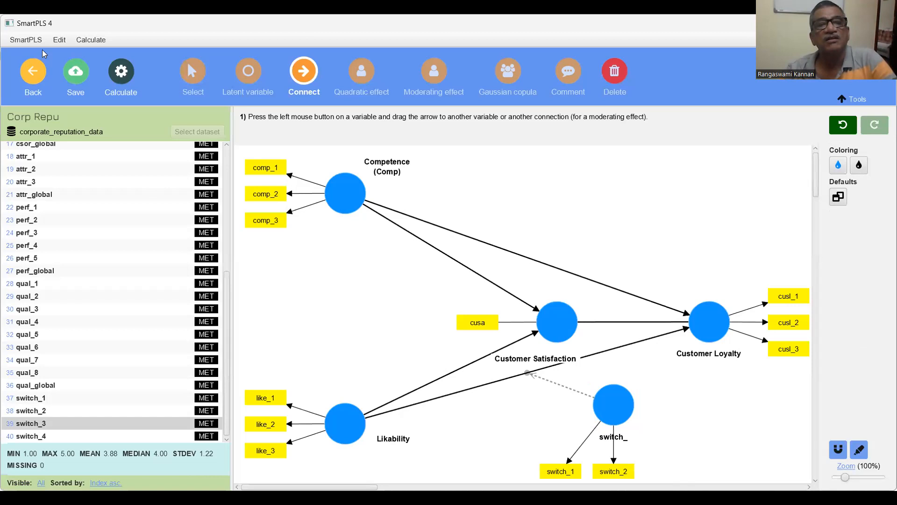
Close the Corp Repu model, saving its changes, and reopen it from the Corp Repu project.
left_click(28, 71)
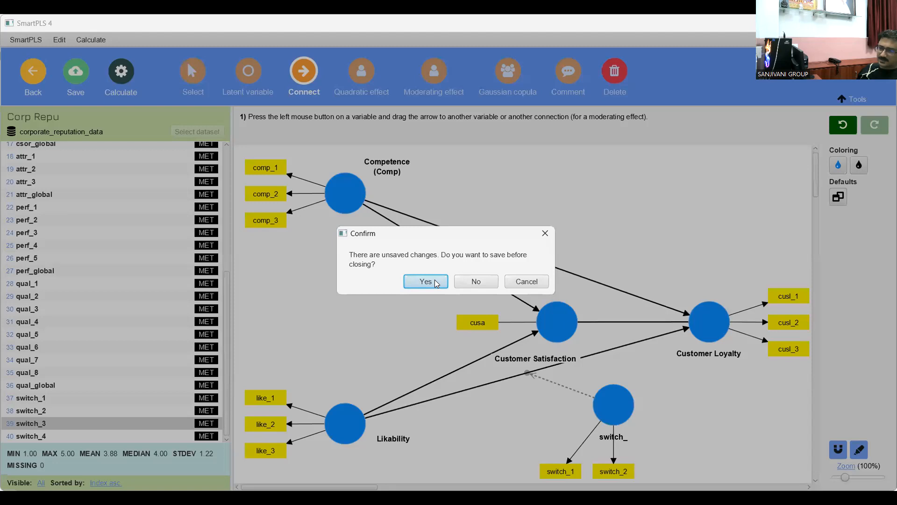
left_click(435, 279)
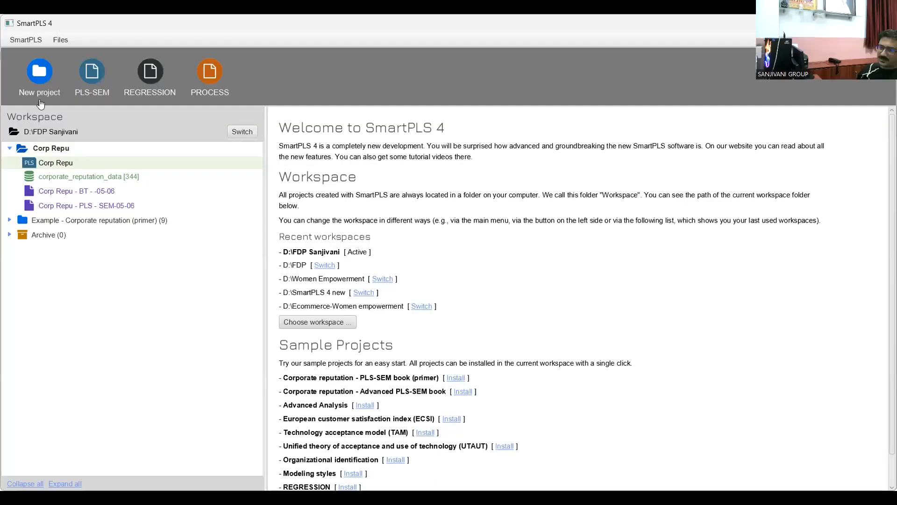
double_click(70, 149)
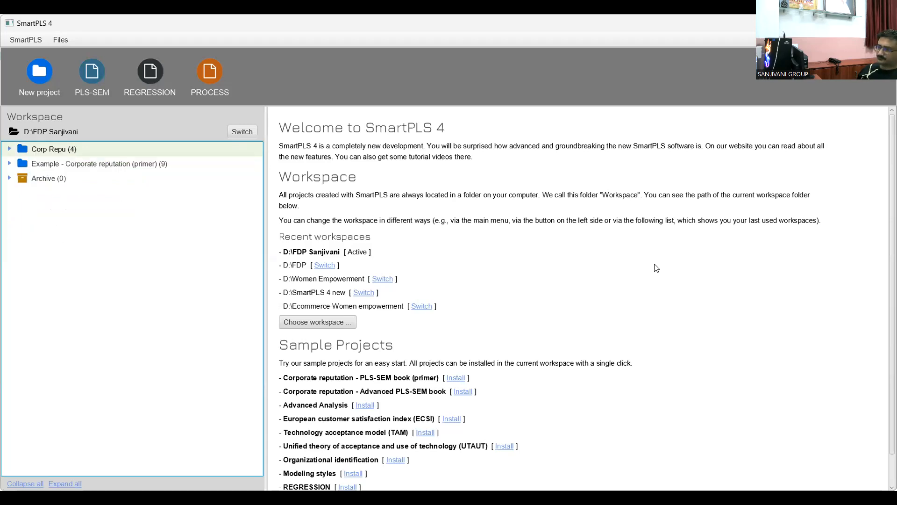
double_click(59, 149)
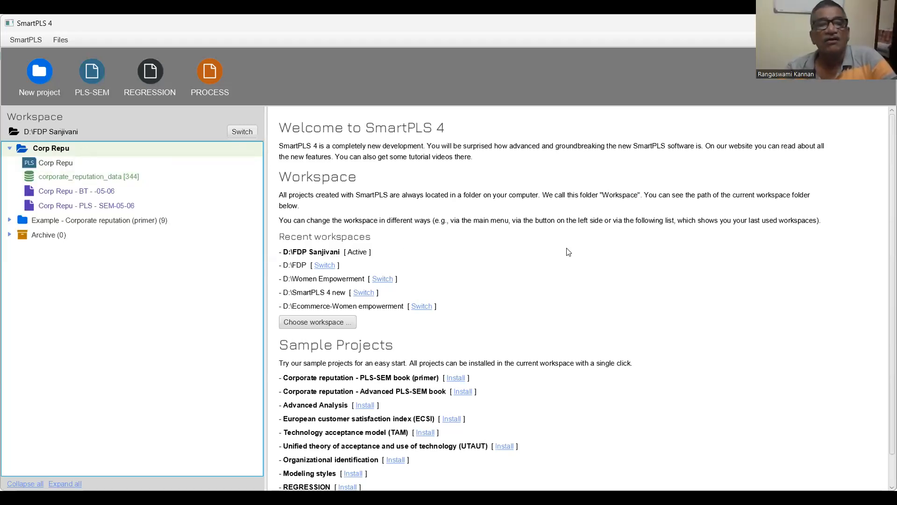
double_click(56, 163)
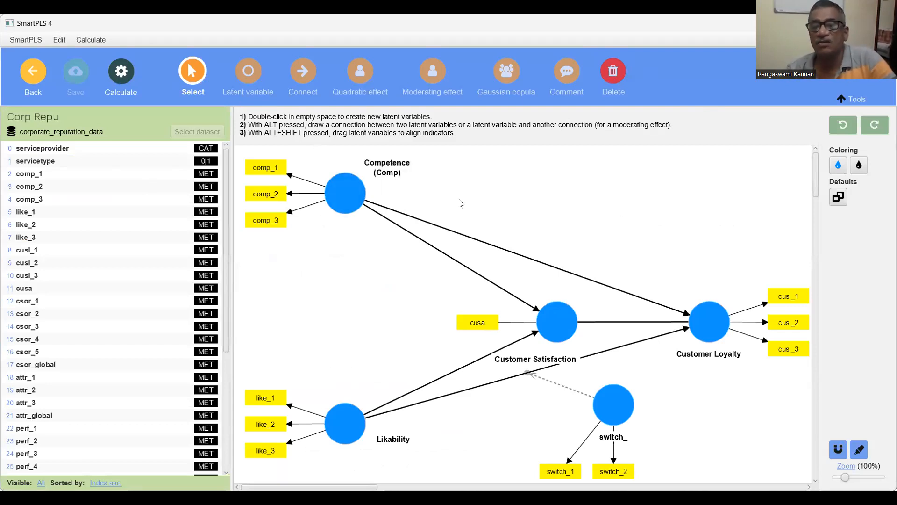
Delete the switch_ construct together with its indicators and moderating connection.
left_click(617, 406)
right_click(609, 402)
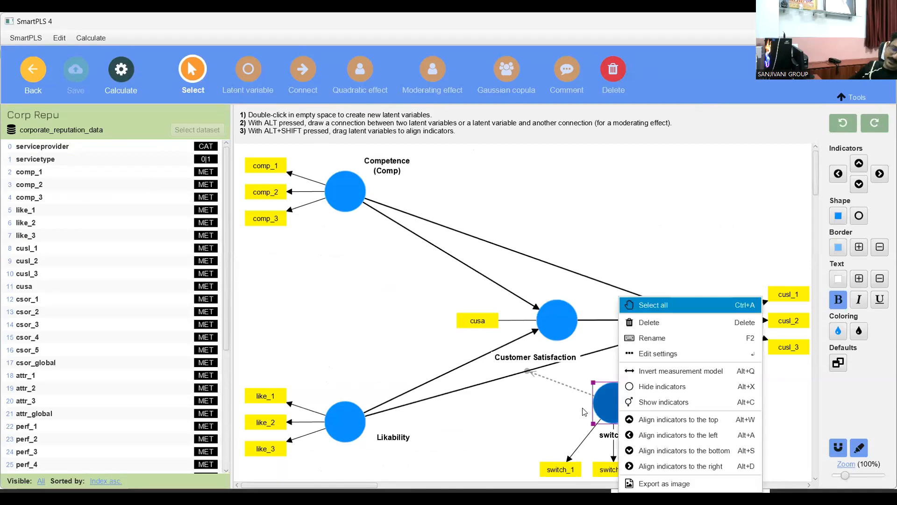
left_click(558, 419)
left_click(619, 405)
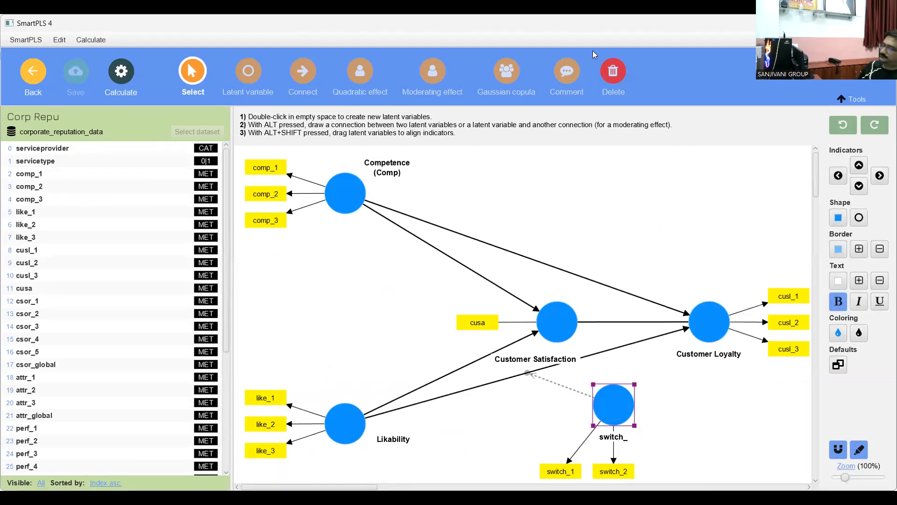
left_click(615, 73)
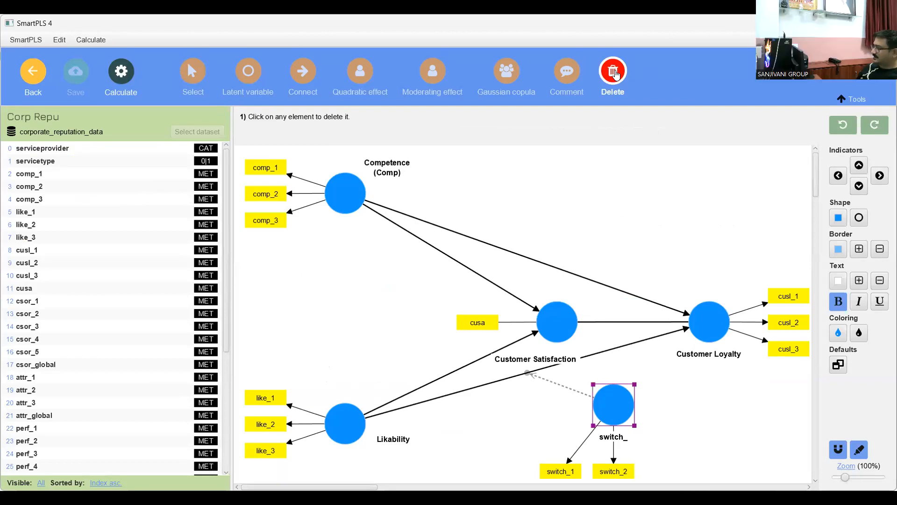
right_click(622, 397)
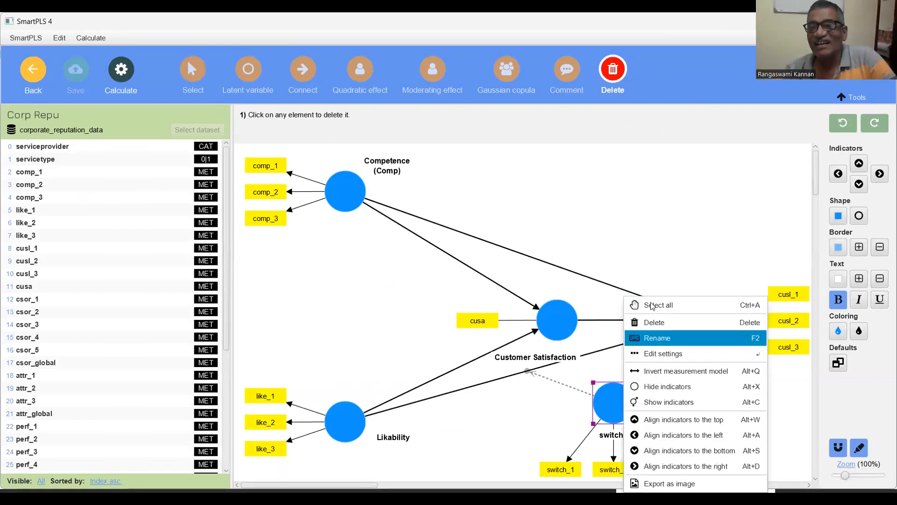
left_click(666, 322)
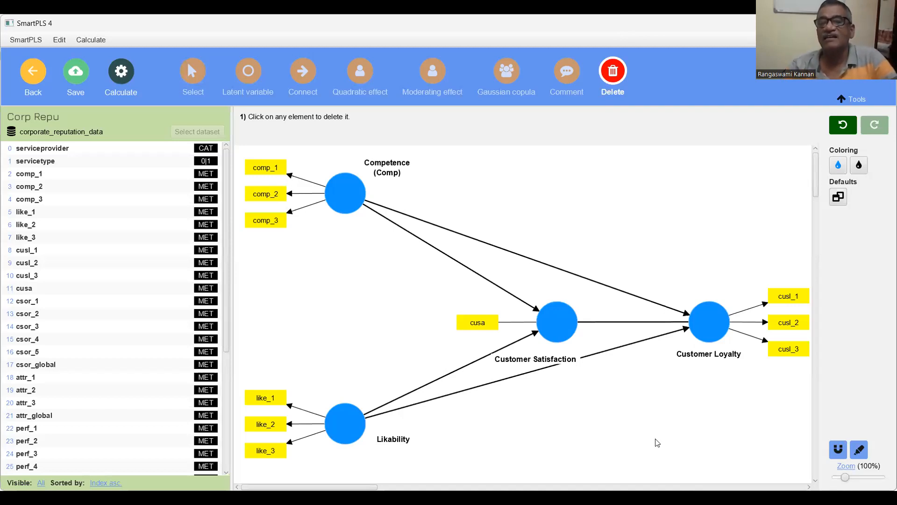
Add a latent variable named switch_ with the indicators switch_1, switch_2 and switch_3 in the empty area below the structural paths.
scroll(133, 306, "down", 5)
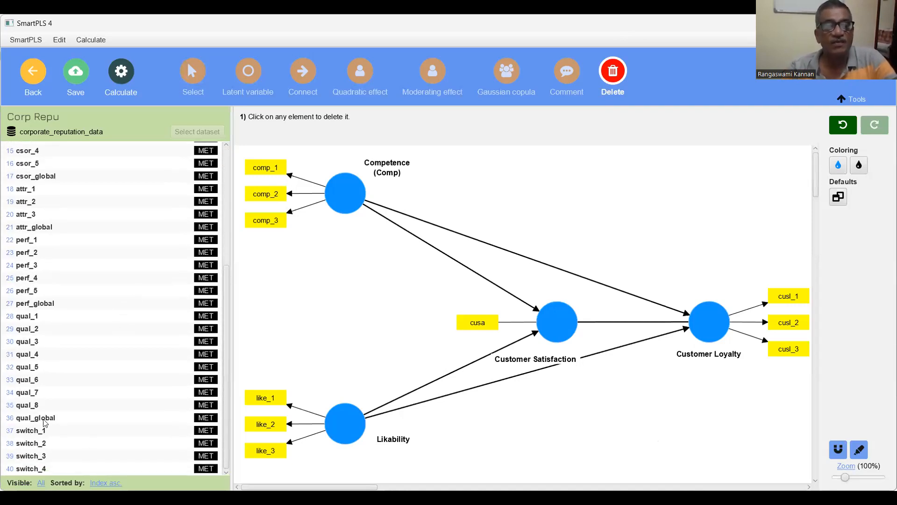
left_click(41, 431)
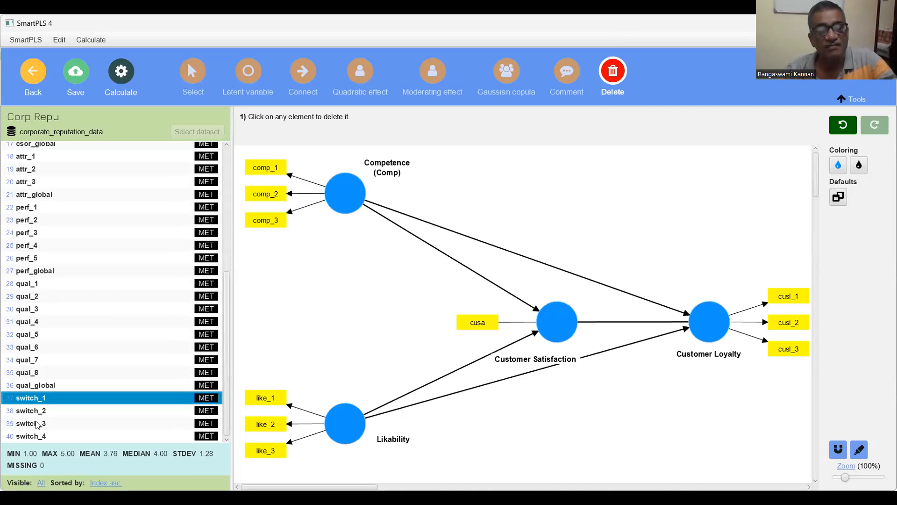
left_click(37, 424, "shift")
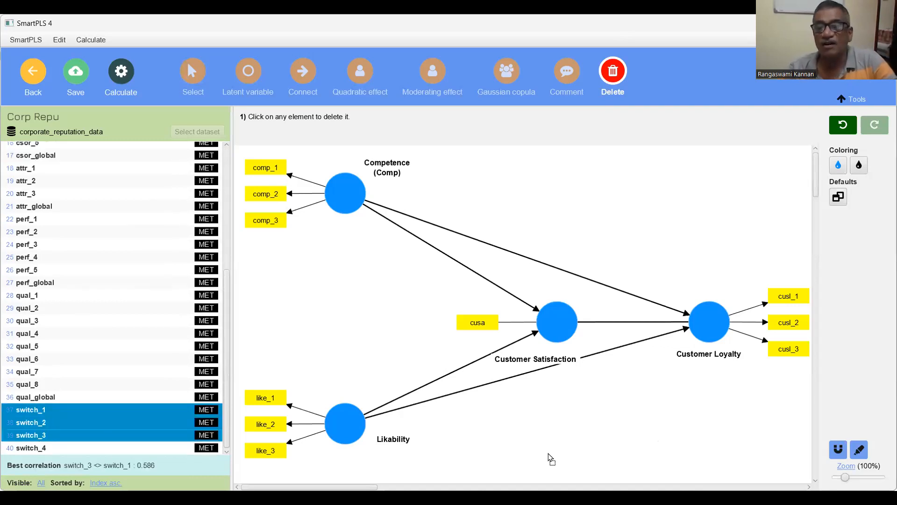
left_click_drag(609, 427, 609, 423)
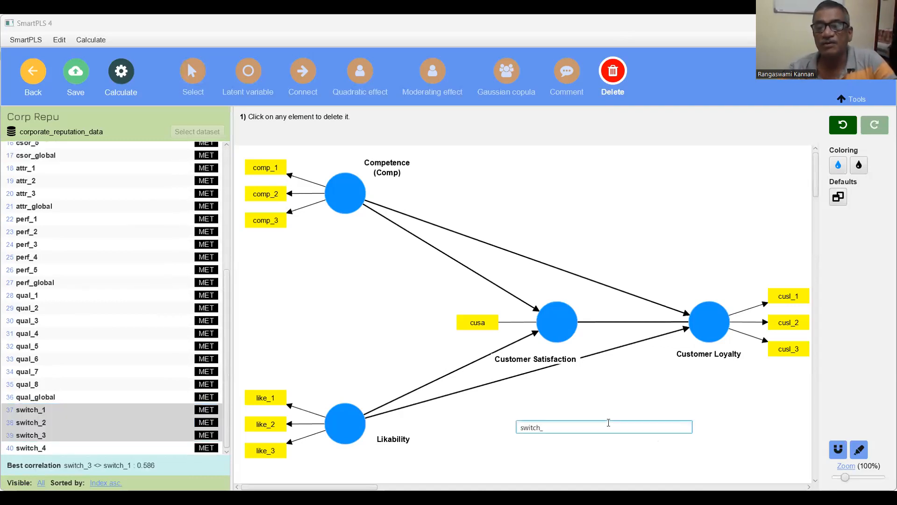
key("Return")
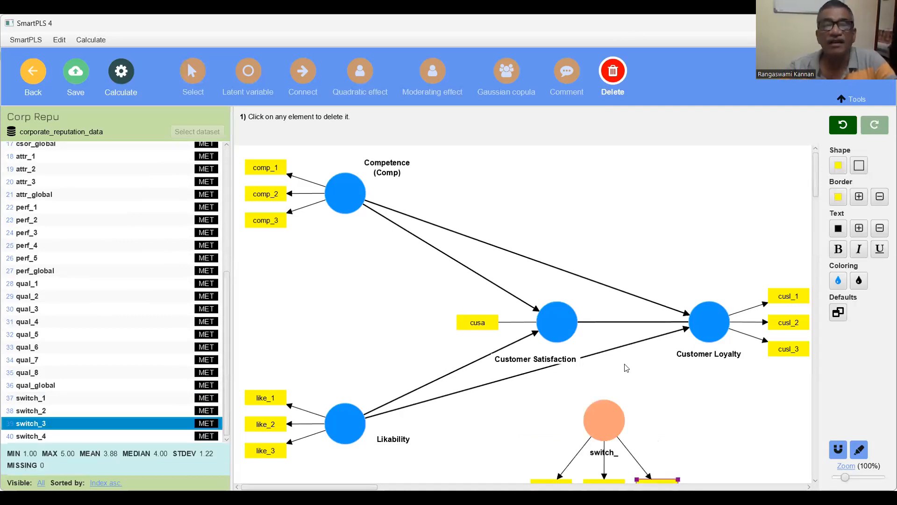
Connect switch_ to the Likability–Customer Loyalty path as a moderating effect.
left_click(309, 78)
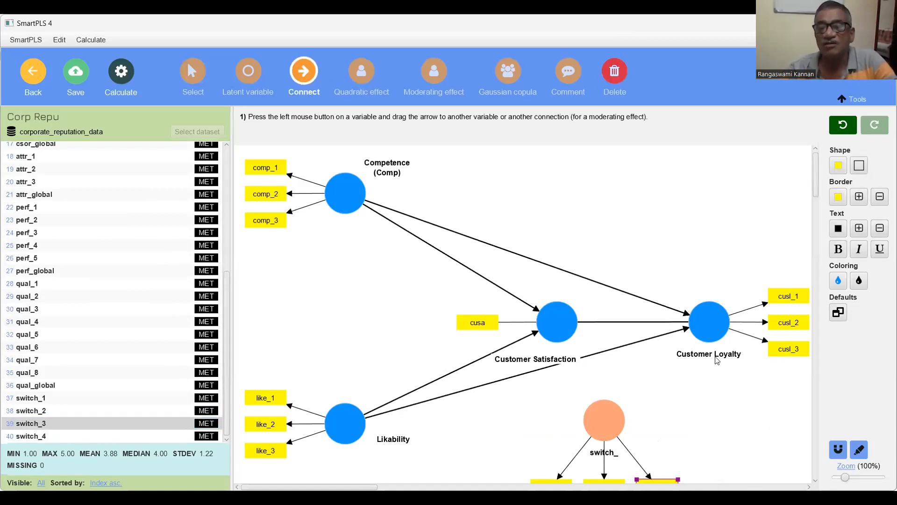
left_click_drag(603, 420, 585, 363)
left_click_drag(595, 420, 528, 373)
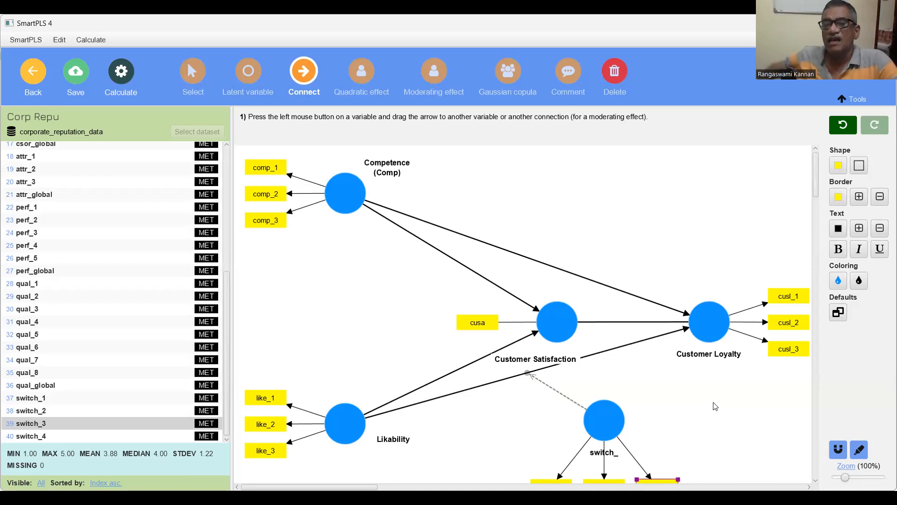
Run Bootstrapping on the moderated model with the existing settings and show the whole model in the graphical output.
scroll(750, 365, "down", 1)
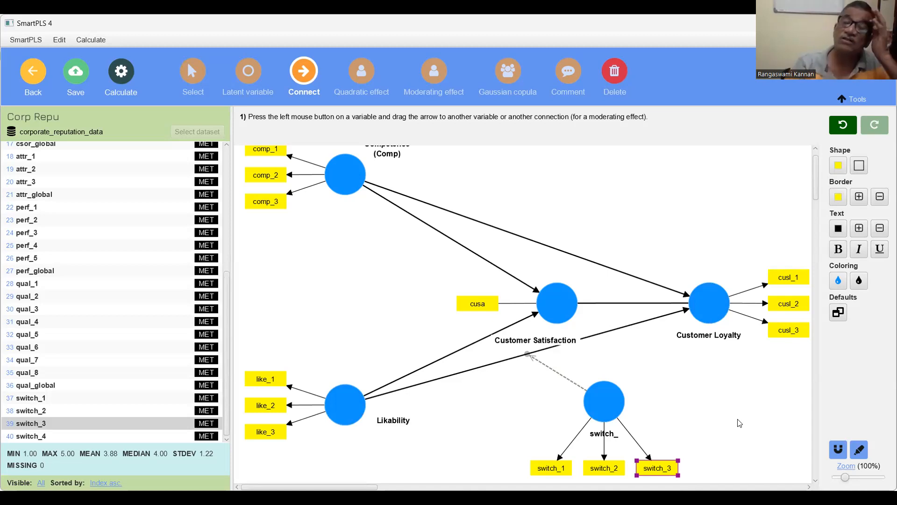
left_click(118, 70)
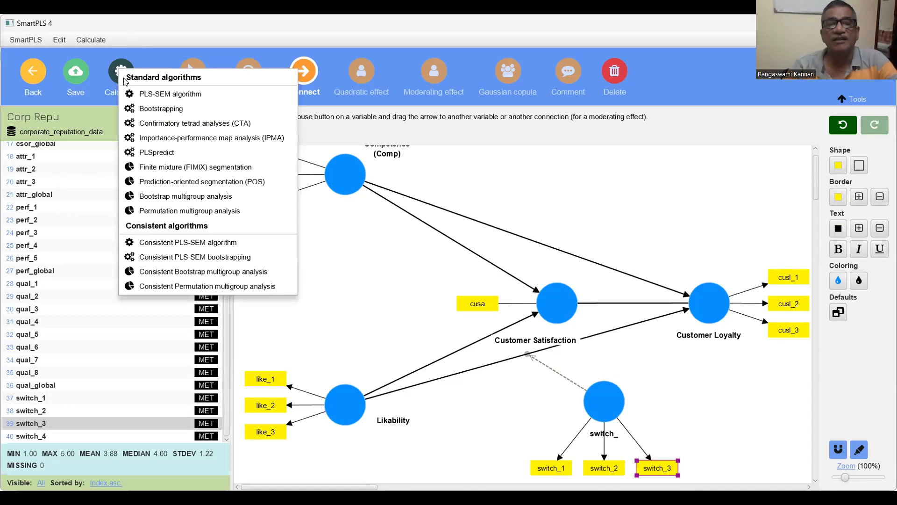
left_click(141, 109)
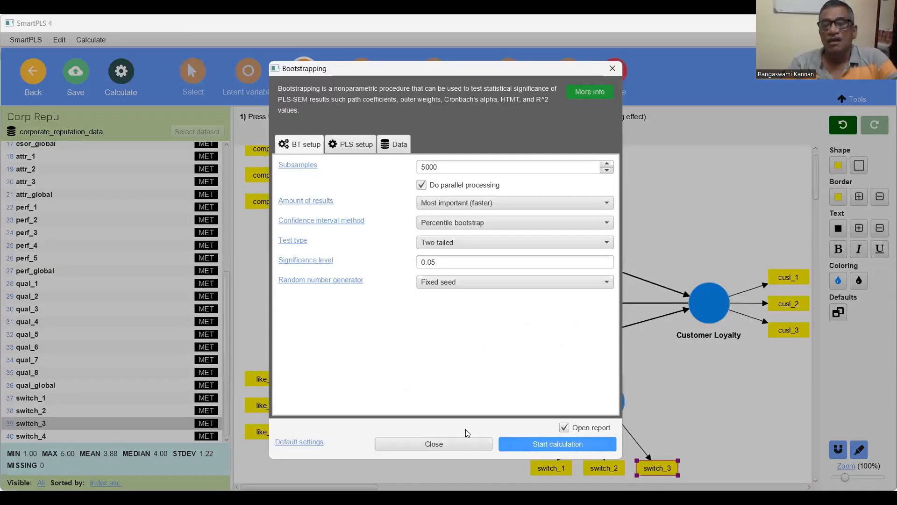
left_click(561, 438)
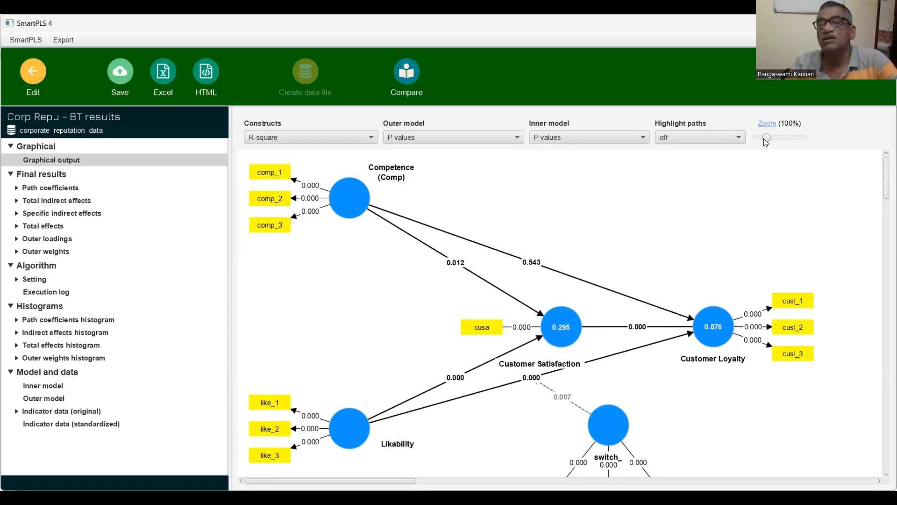
left_click_drag(767, 138, 768, 140)
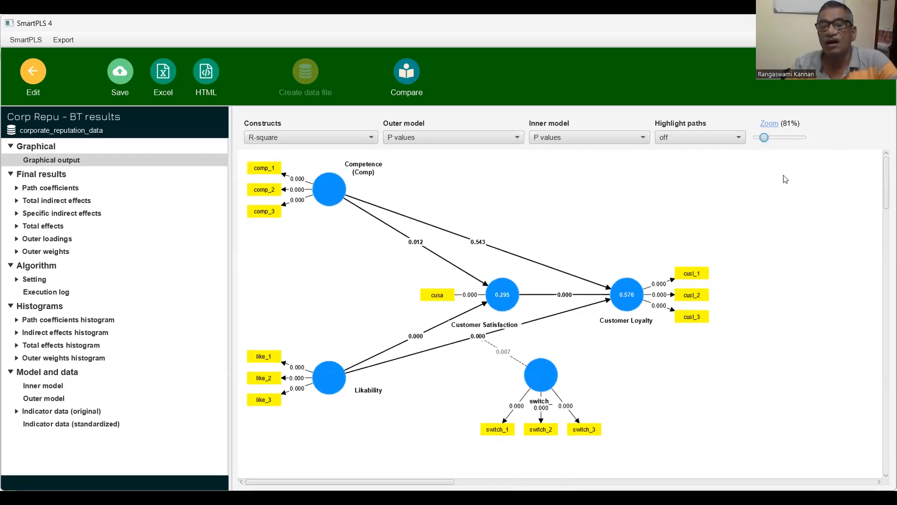
Show outer weights/loadings and p values for the outer model, and path coefficients and p values for the inner model.
left_click(795, 362)
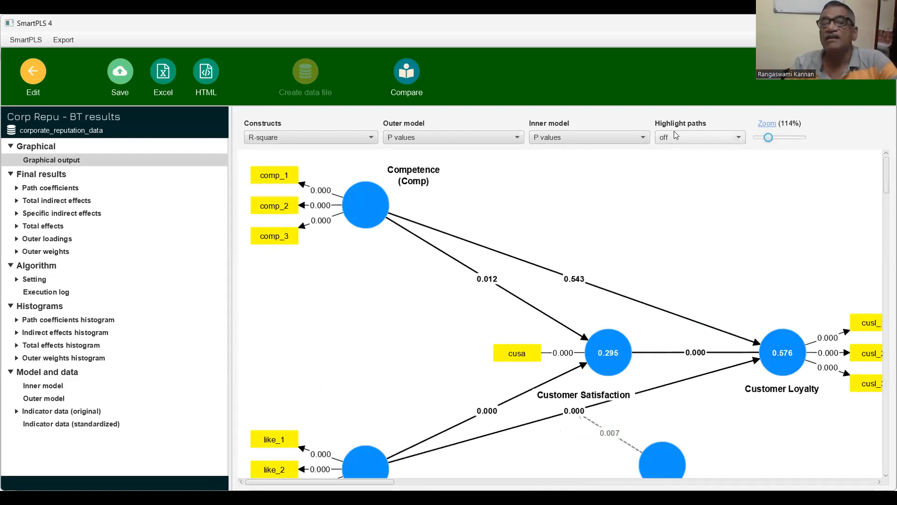
left_click(766, 141)
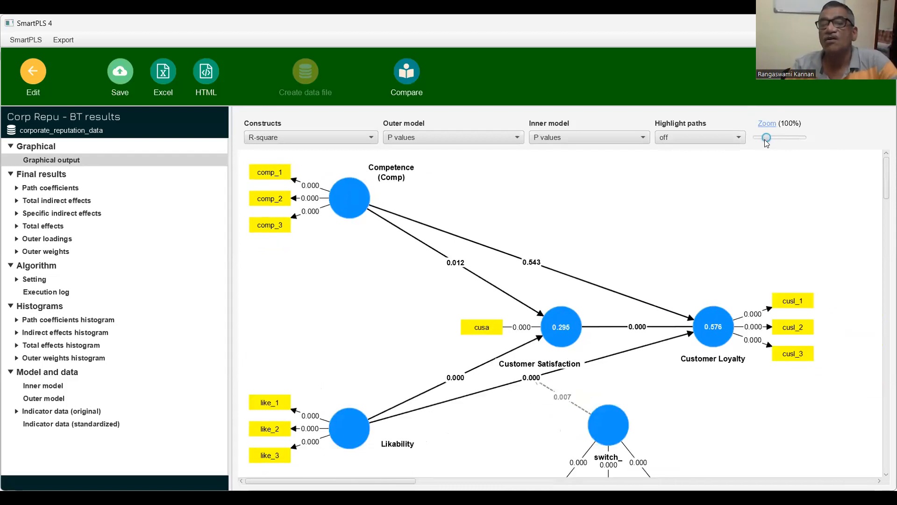
left_click_drag(766, 139, 764, 140)
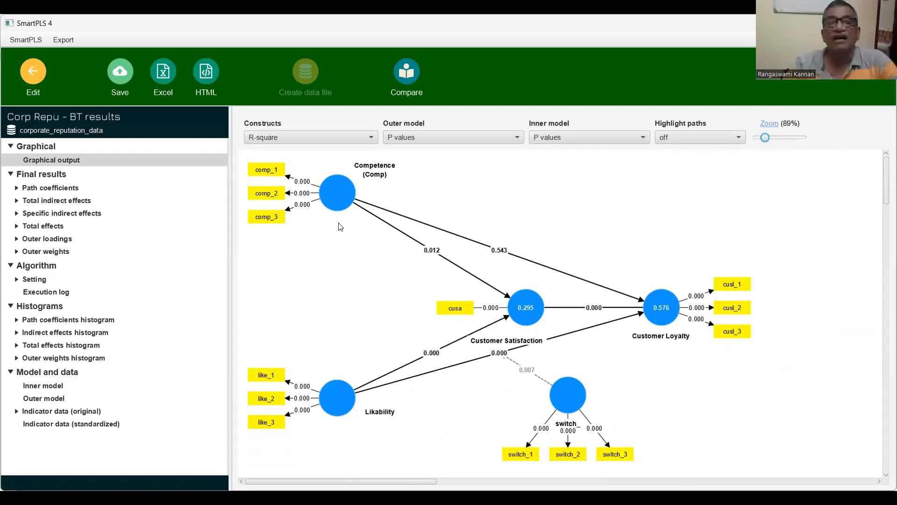
left_click(516, 138)
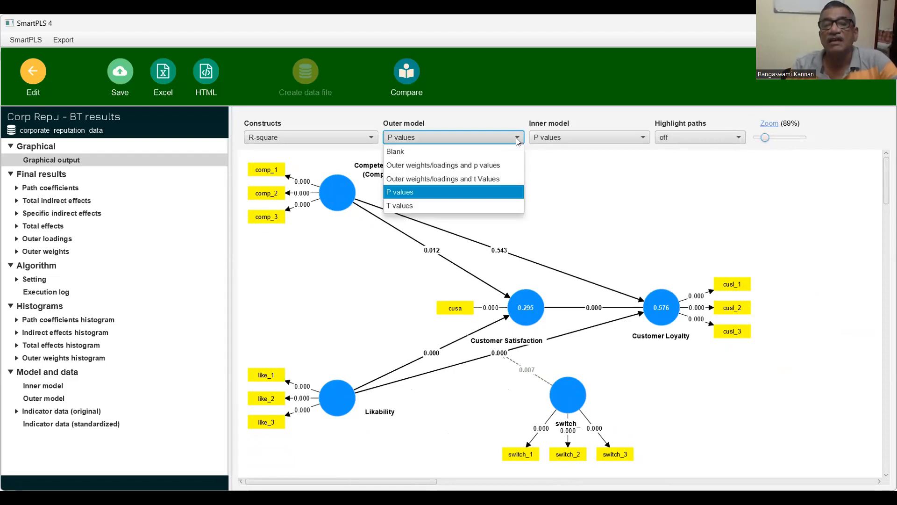
left_click(499, 165)
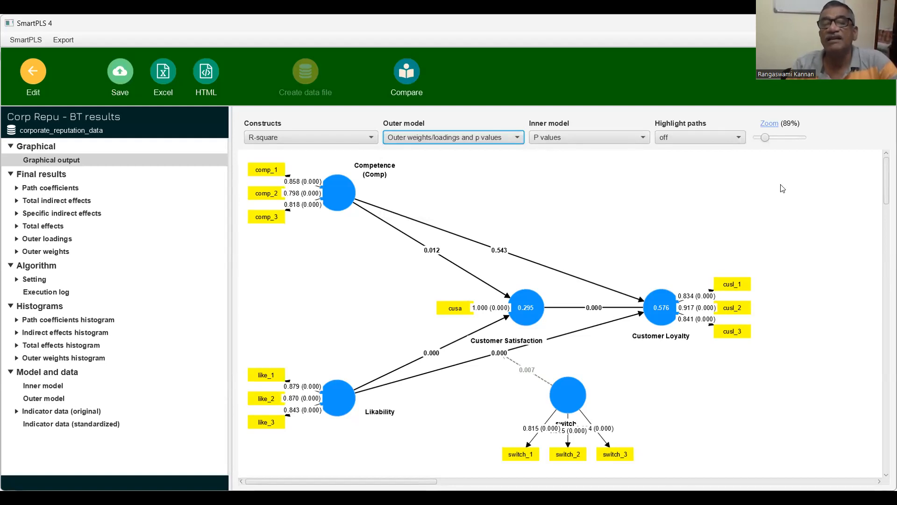
left_click(643, 138)
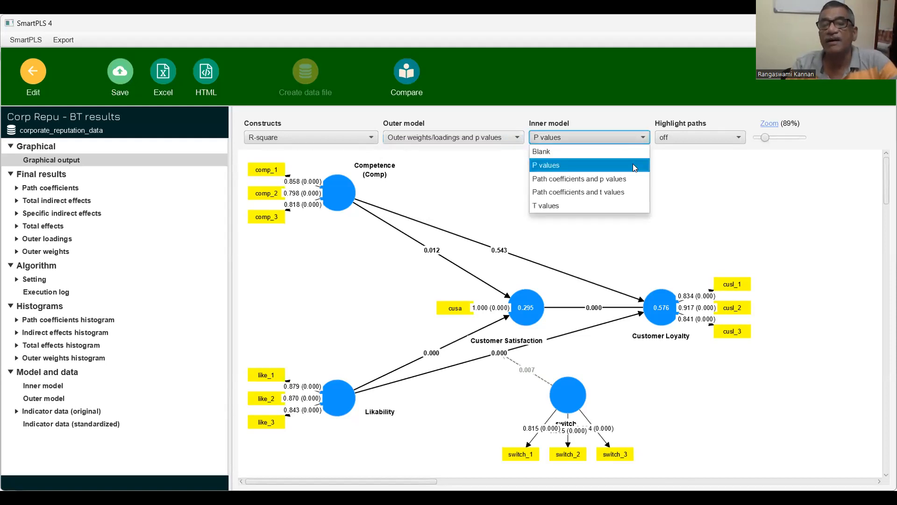
left_click(629, 178)
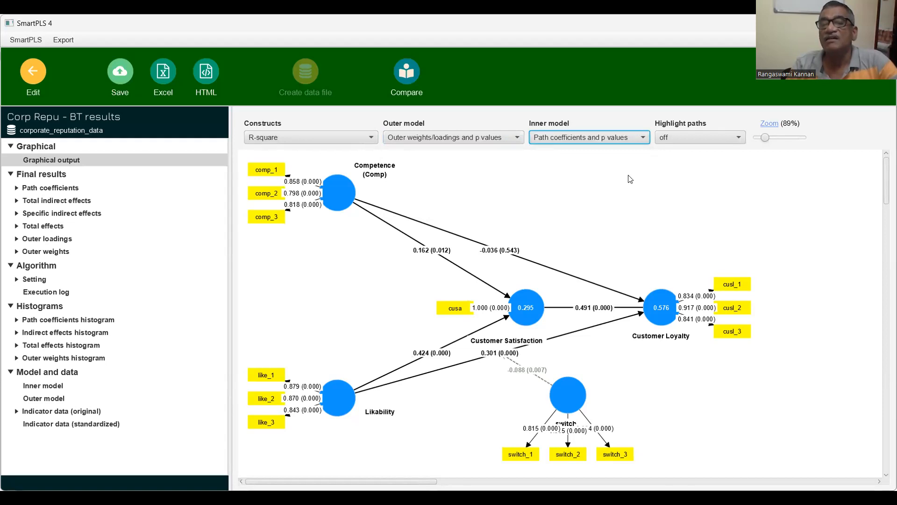
Highlight the model's paths using absolute values, and turn path highlighting off again.
left_click(740, 141)
left_click(671, 180)
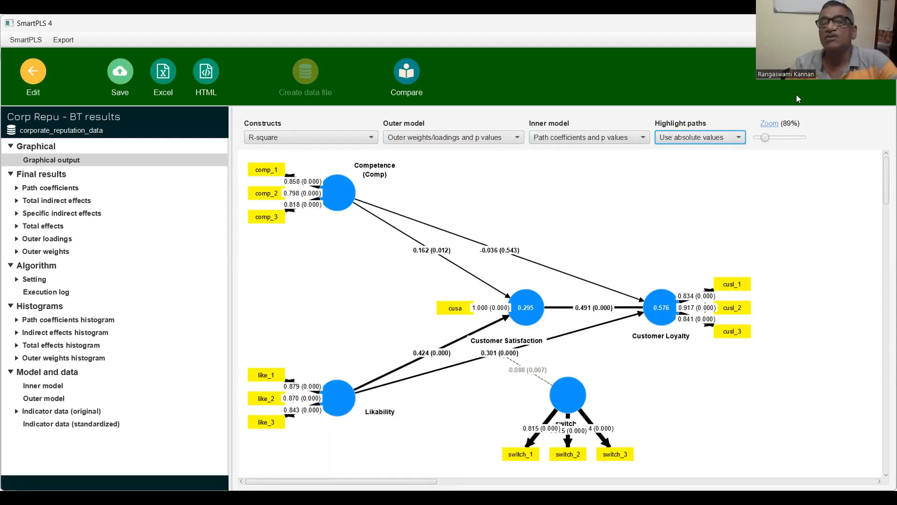
left_click(739, 139)
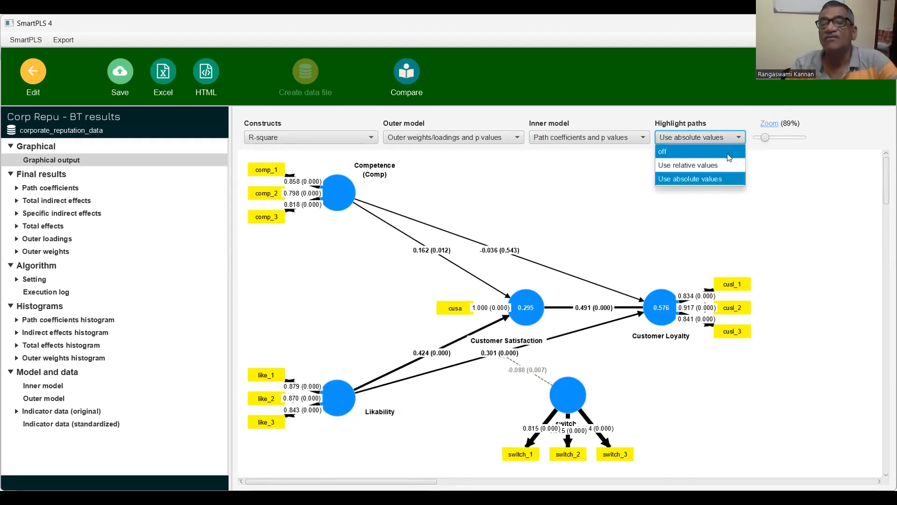
left_click(728, 154)
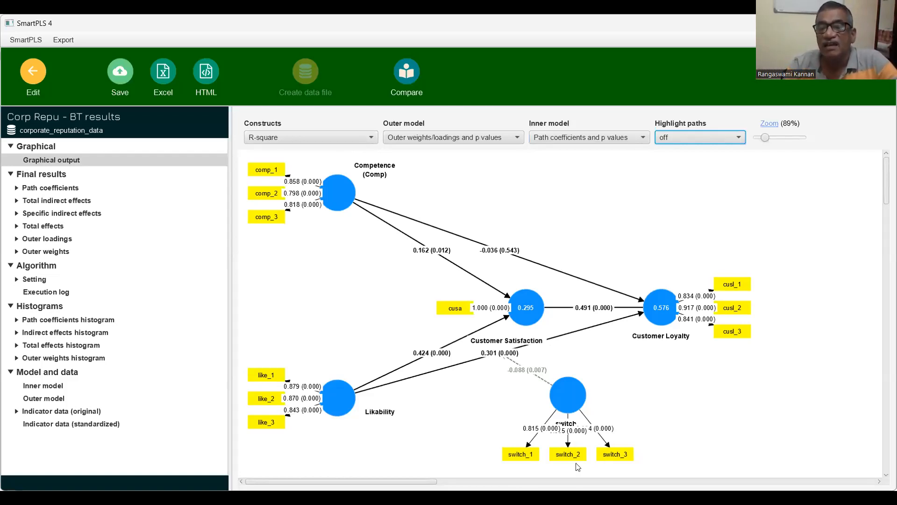
Examine the model's paths in the graphical output and open the path coefficients table with T statistics and p values.
mouse_move(351, 205)
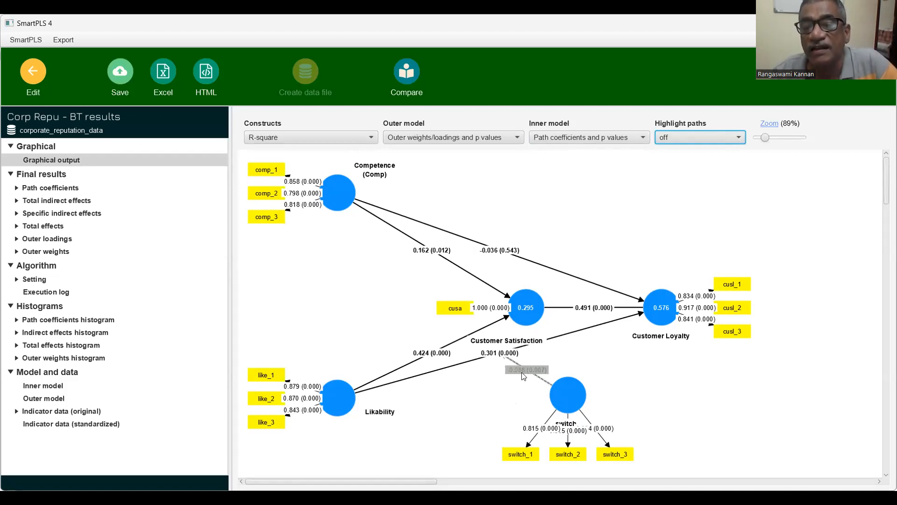
mouse_move(572, 396)
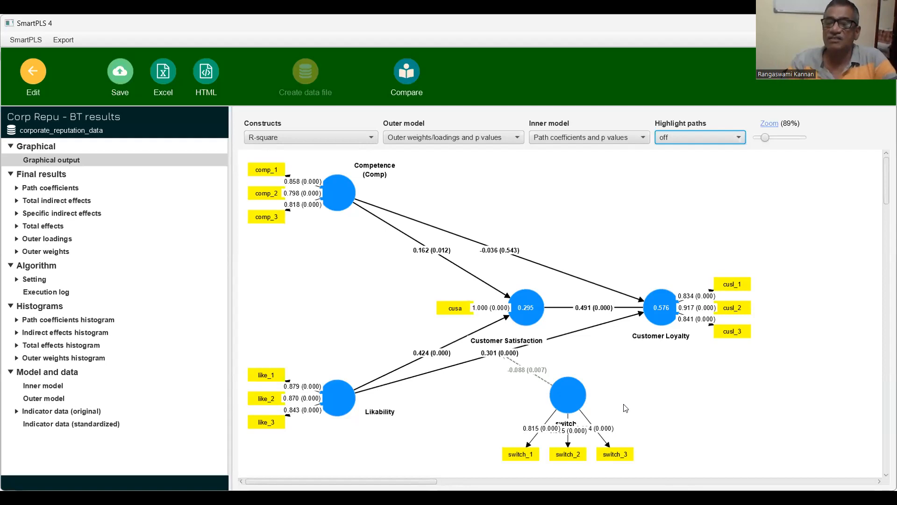
mouse_move(329, 406)
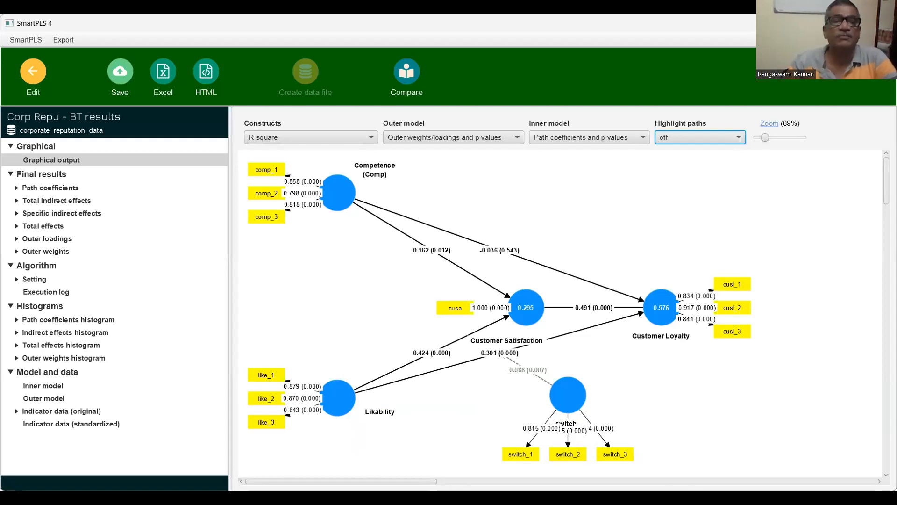
left_click(31, 174)
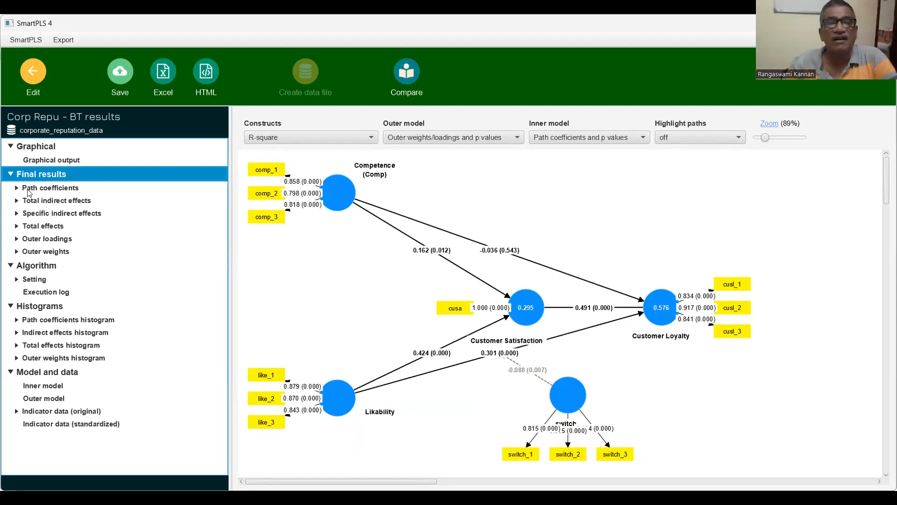
left_click(28, 191)
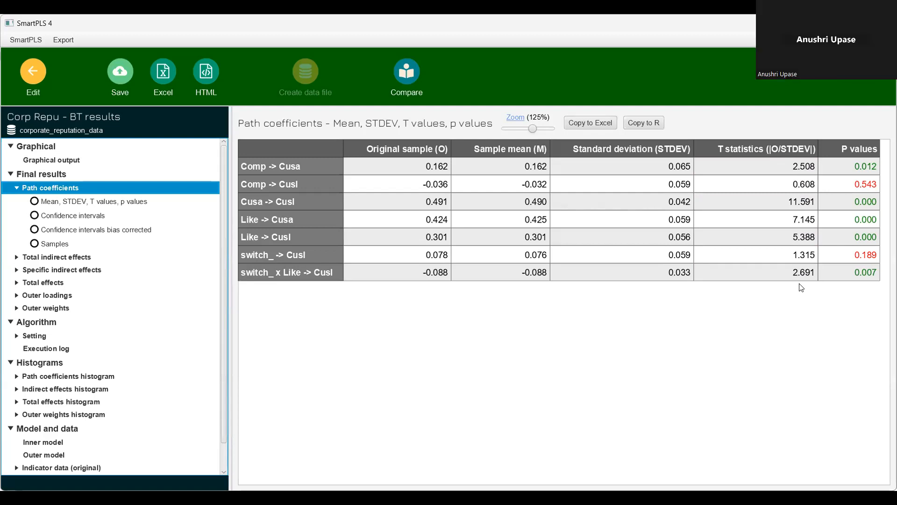
Examine the path coefficients' confidence intervals, checking the sample mean, 2.5% and 97.5% bounds of switch_ x Like -> Cusl.
left_click(62, 216)
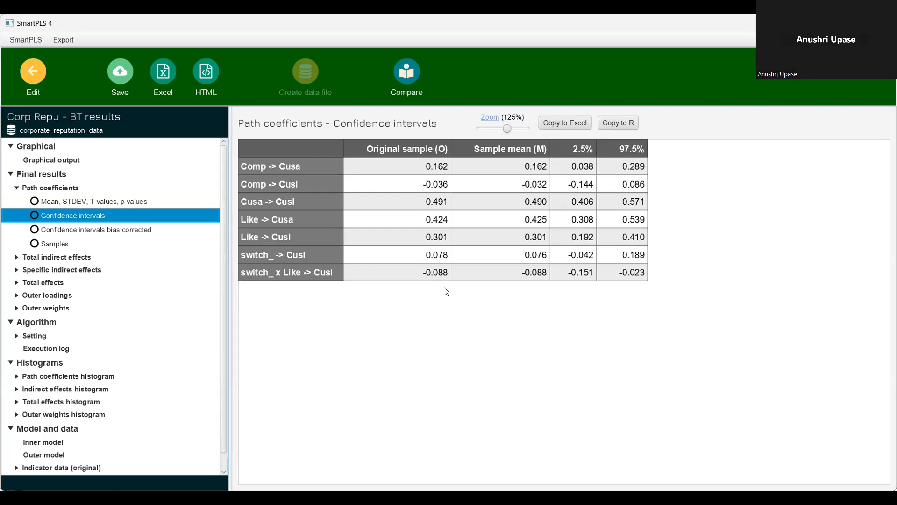
left_click(518, 269)
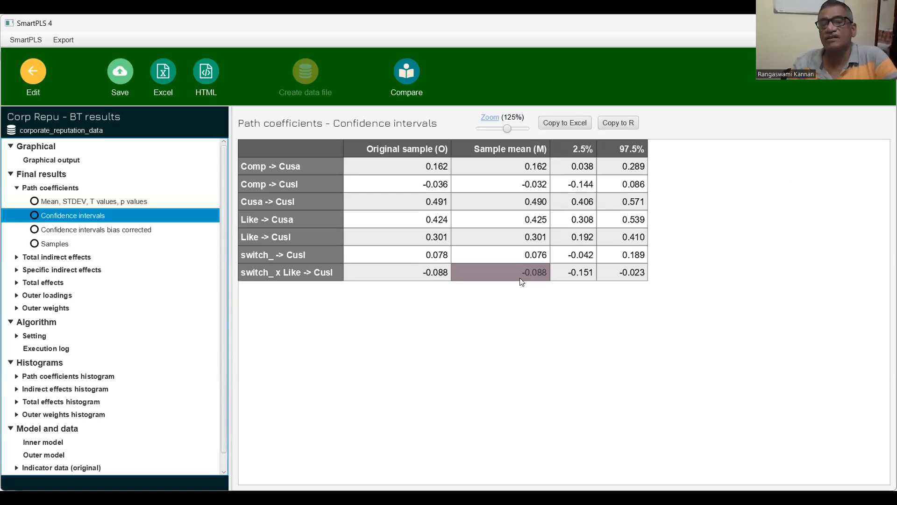
left_click(571, 276)
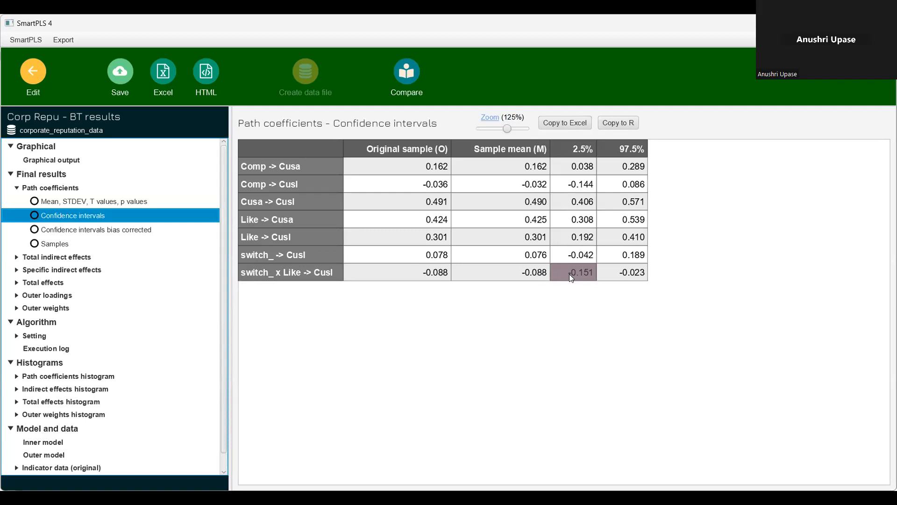
left_click(630, 272)
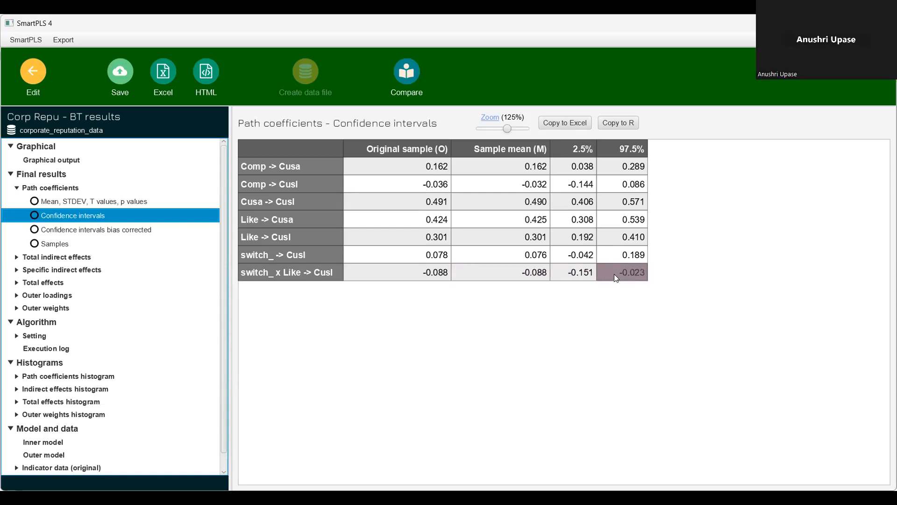
left_click(549, 351)
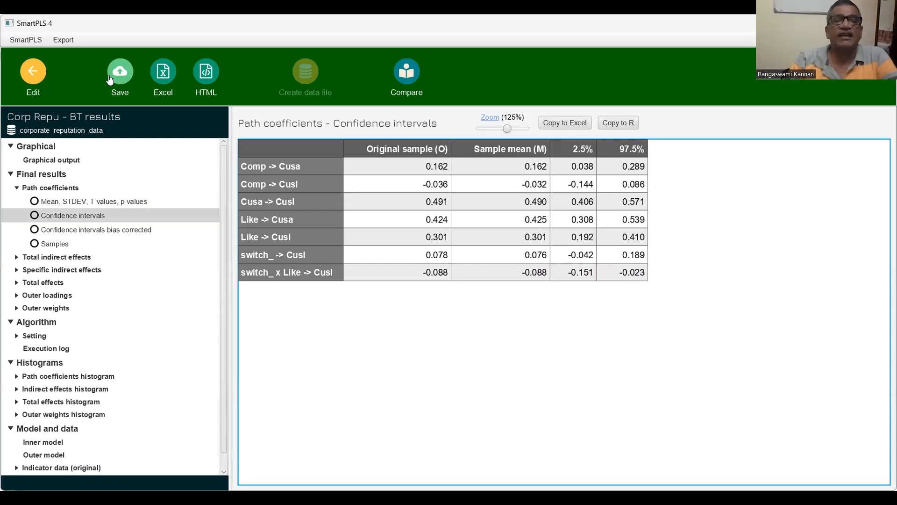
Save the bootstrapping report to the Corp Repu project as "Corp Repu - BT - 2023-05-06".
left_click(117, 79)
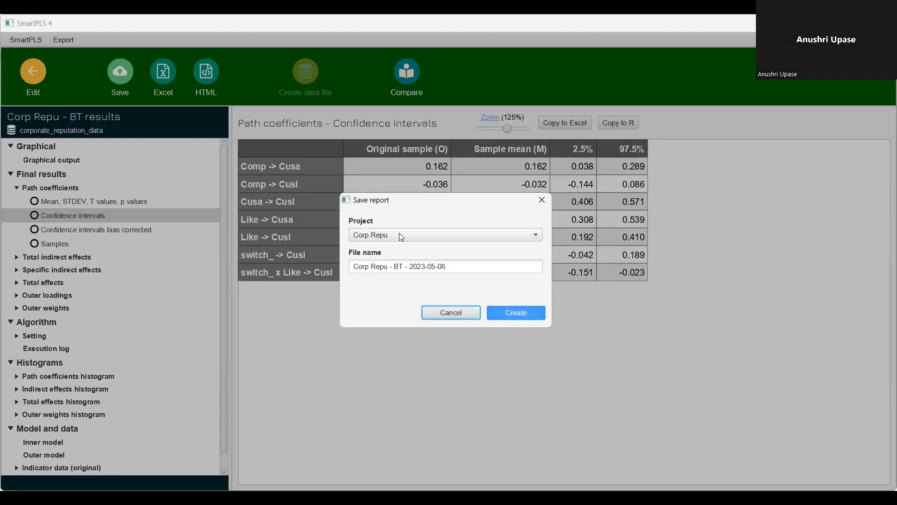
left_click(519, 312)
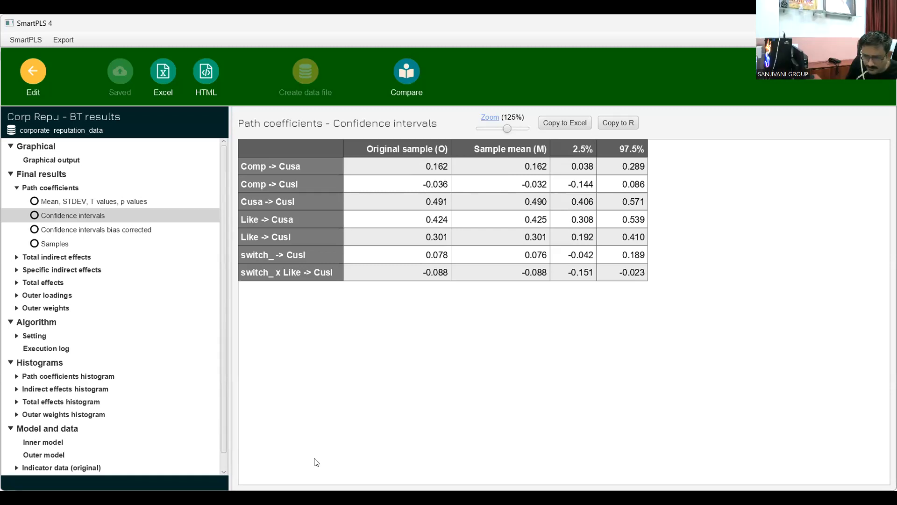
left_click(348, 356)
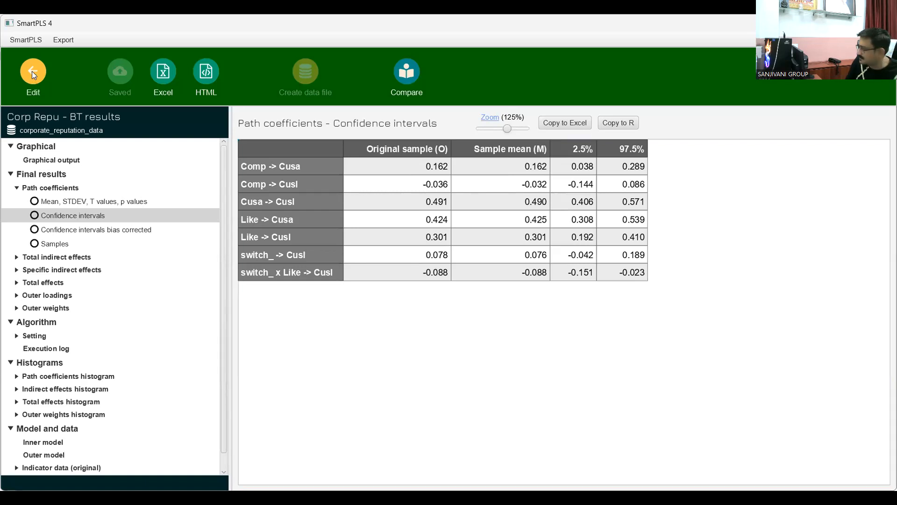
Return to the model and run bootstrapping with 5000 subsamples, percentile bootstrap and a two-tailed test at the 0.05 significance level.
left_click(33, 72)
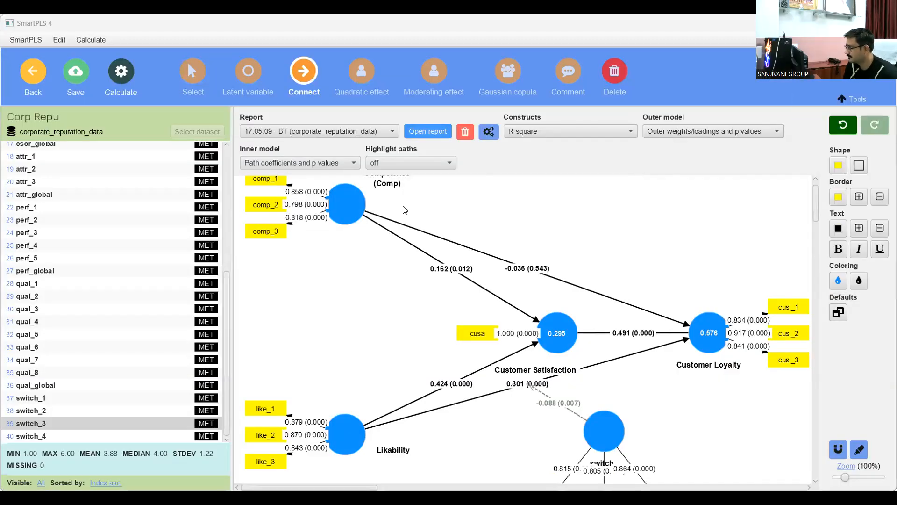
left_click(710, 334)
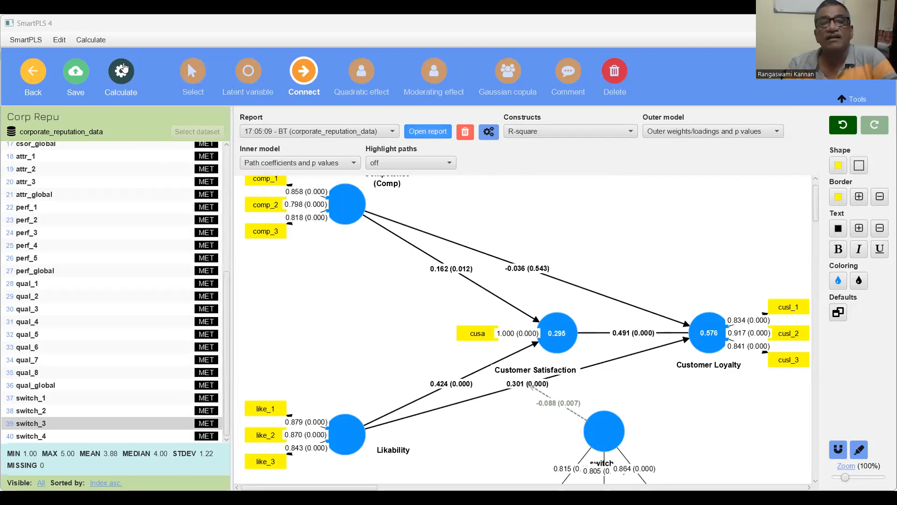
left_click(122, 70)
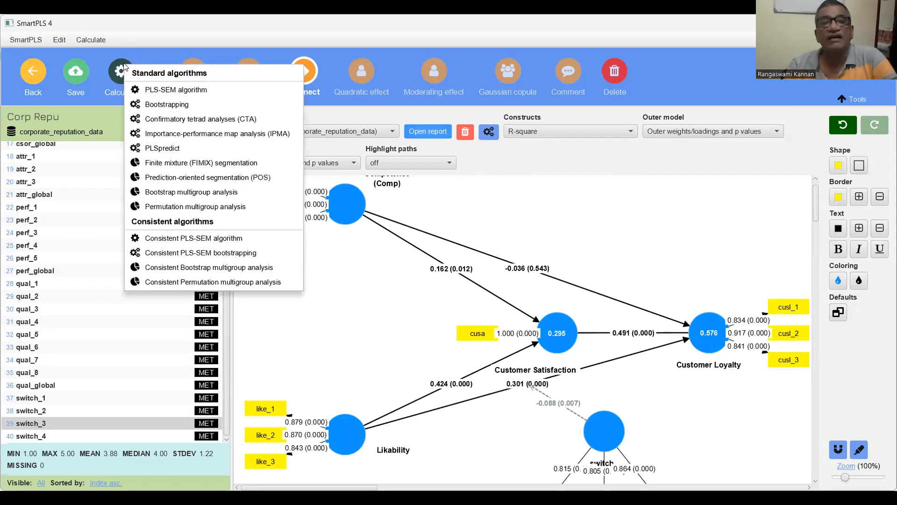
left_click(150, 107)
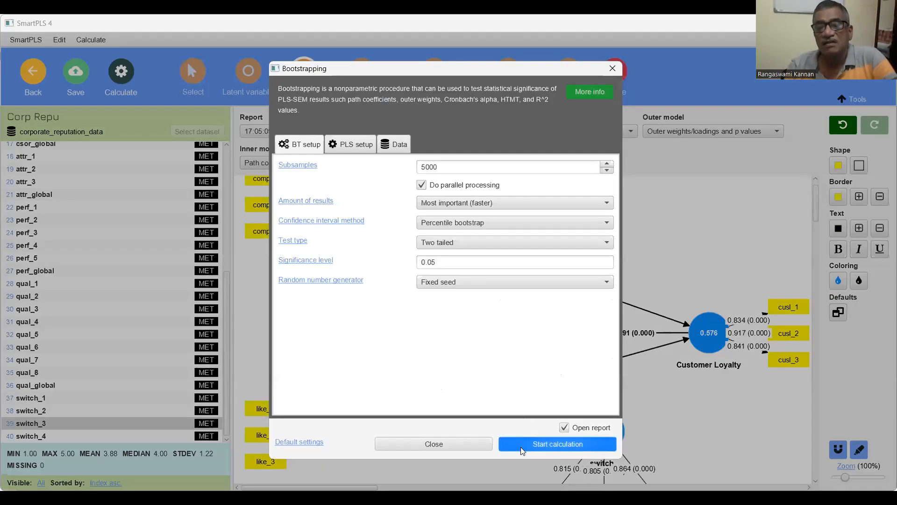
left_click(522, 446)
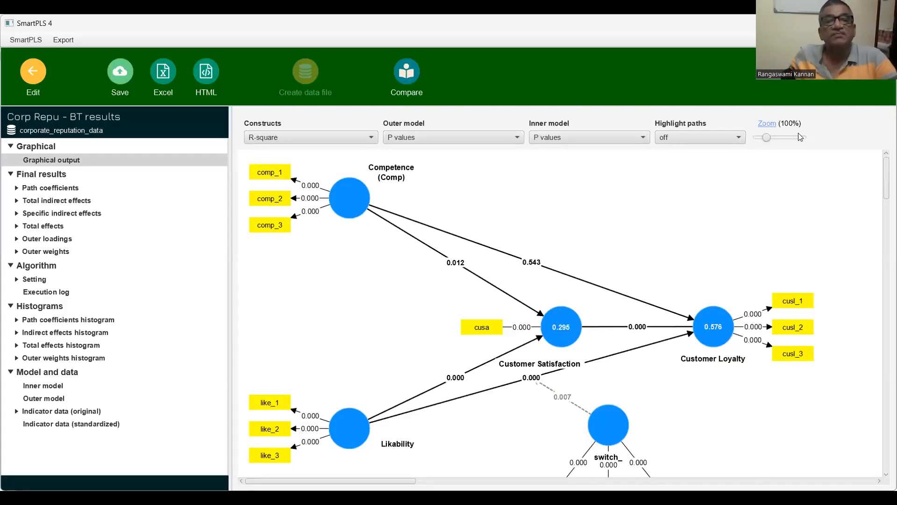
Return to the model and run the PLS-SEM algorithm with the Path weighting scheme and standardized results.
left_click(29, 77)
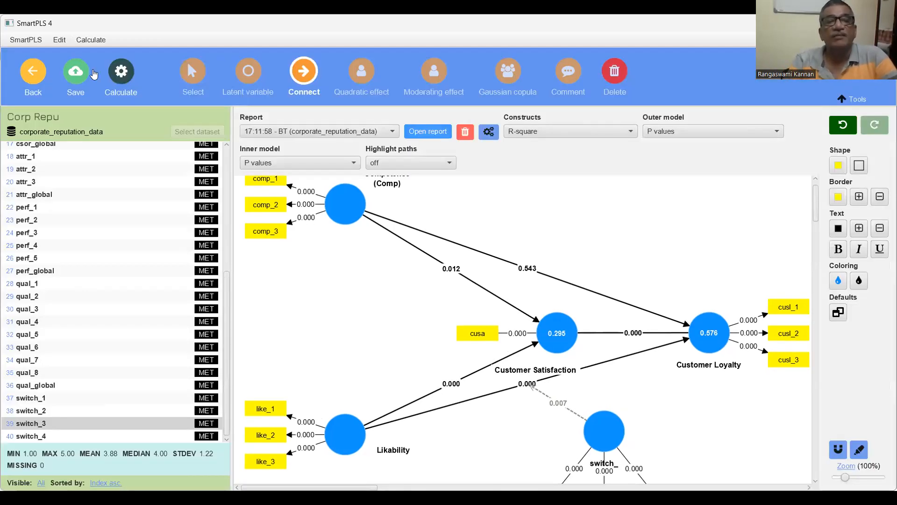
left_click(119, 65)
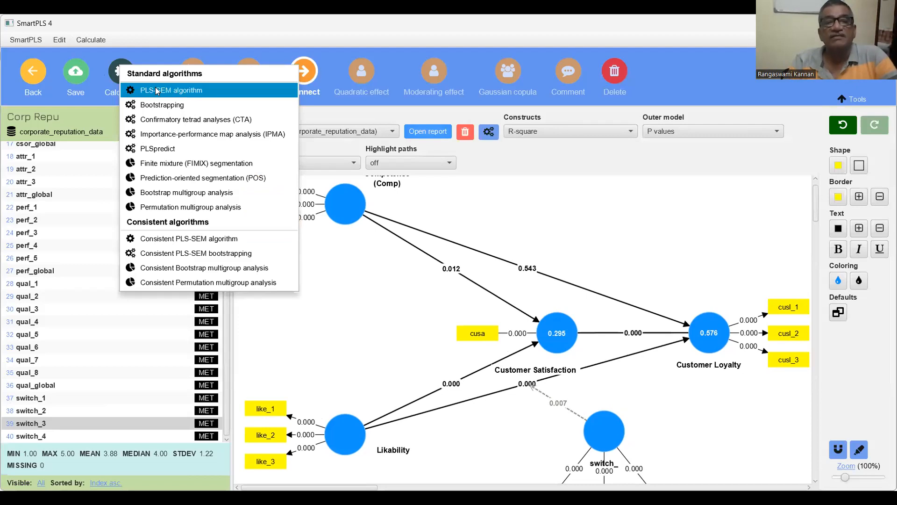
left_click(155, 89)
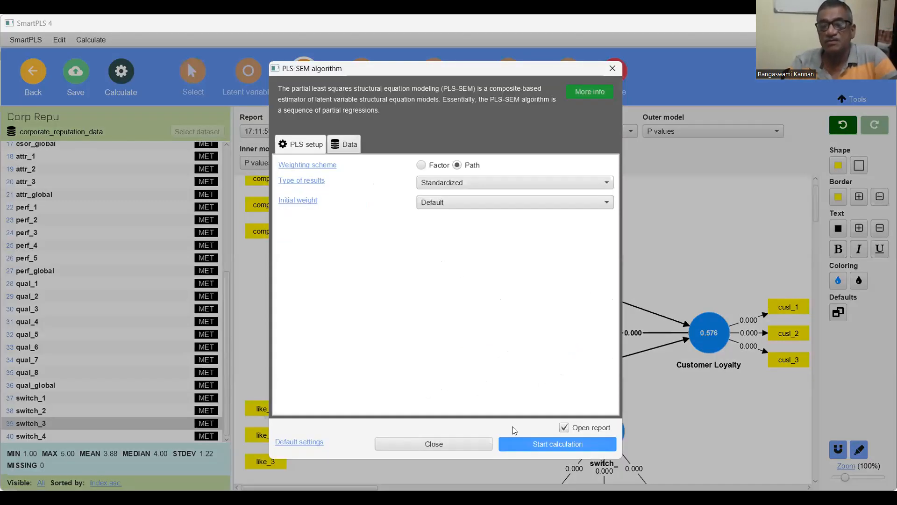
left_click(526, 444)
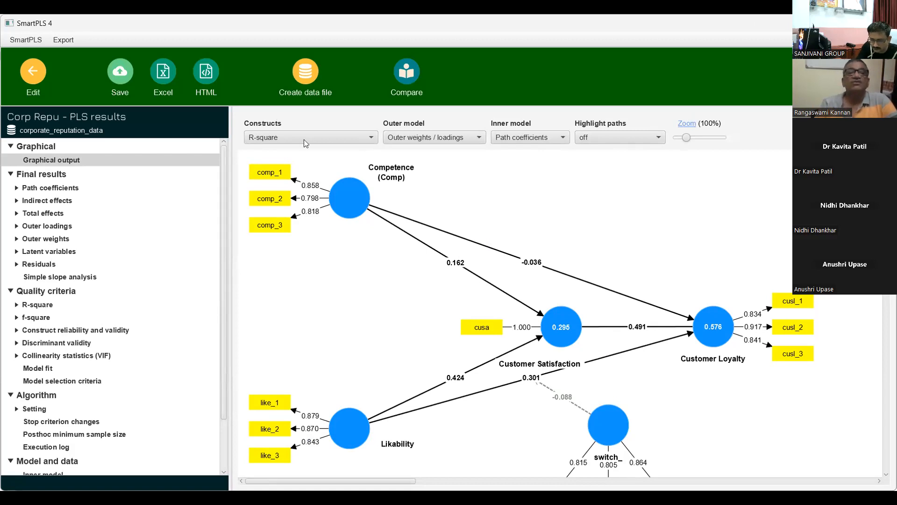
Create a data file from the PLS results in the Corp Repu project, including manifest, latent, outer model, inner model and other columns.
left_click(306, 75)
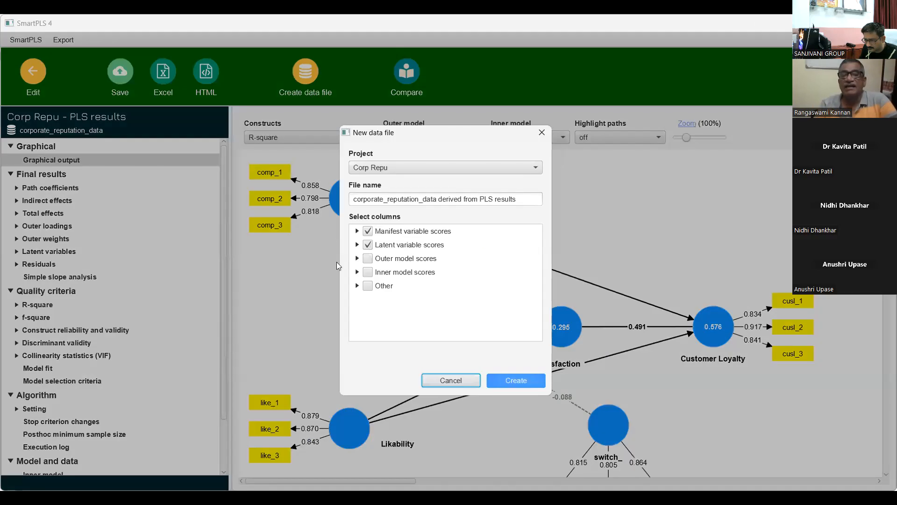
left_click(368, 258)
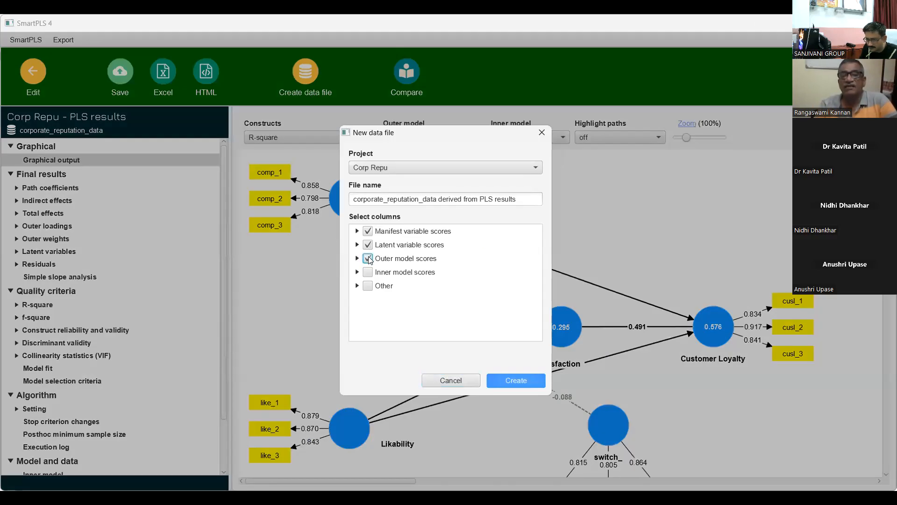
left_click(368, 272)
left_click(368, 286)
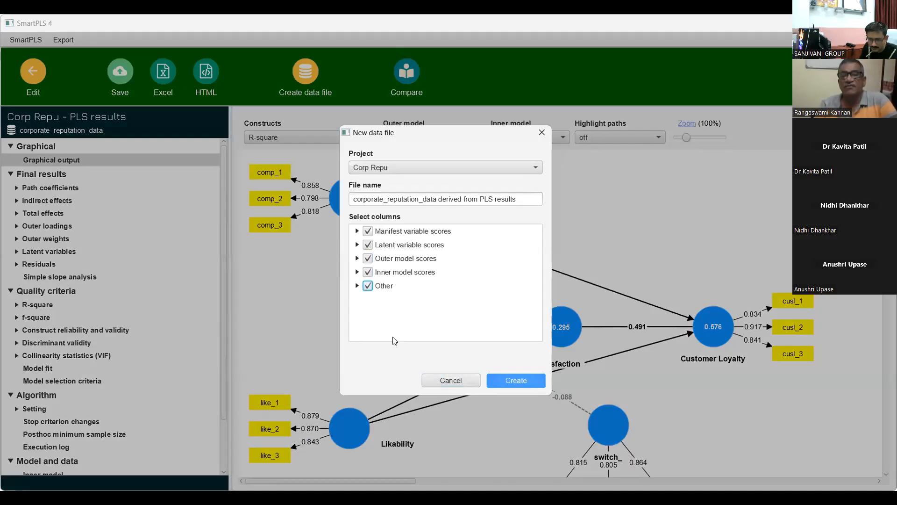
left_click(515, 383)
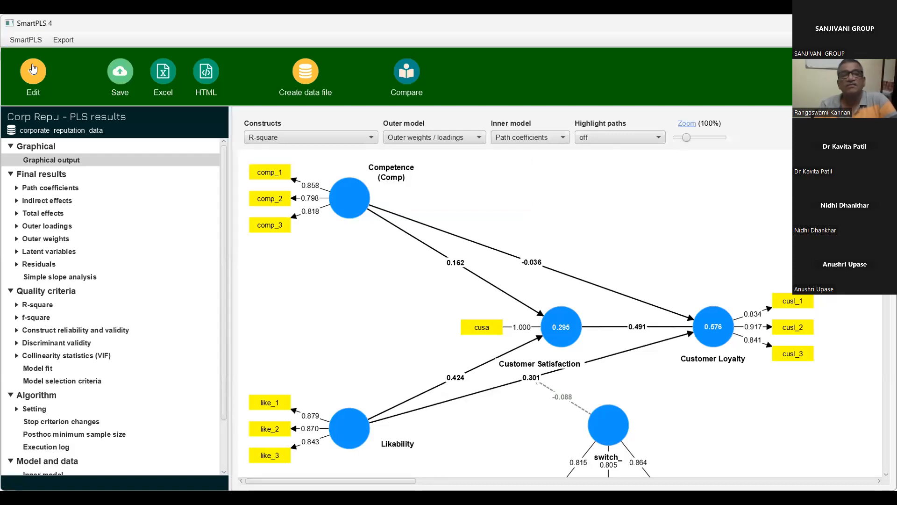
Return to the workspace, saving the model's unsaved changes, and reopen the Corp Repu model.
left_click(33, 70)
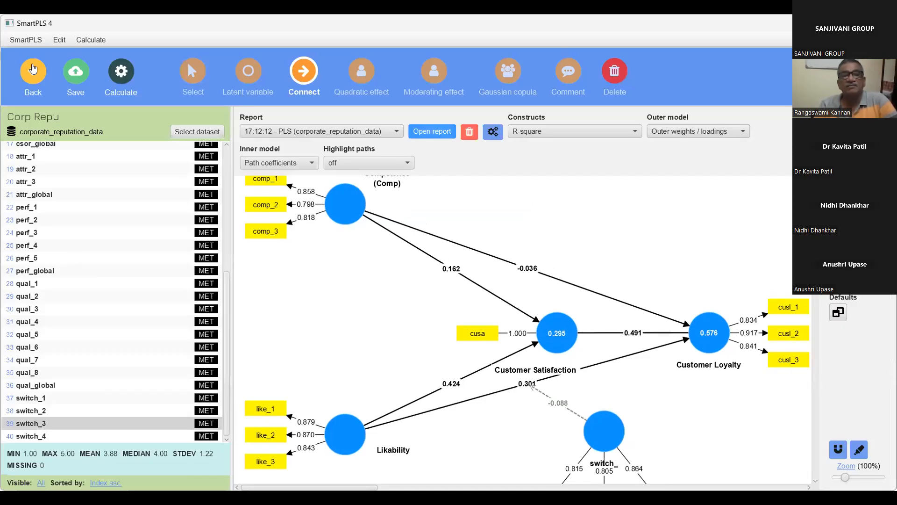
left_click(33, 69)
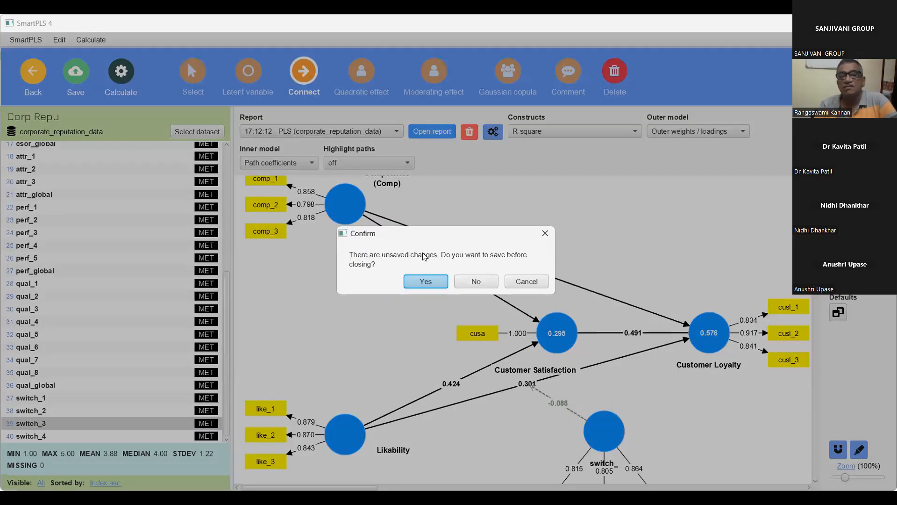
left_click(425, 282)
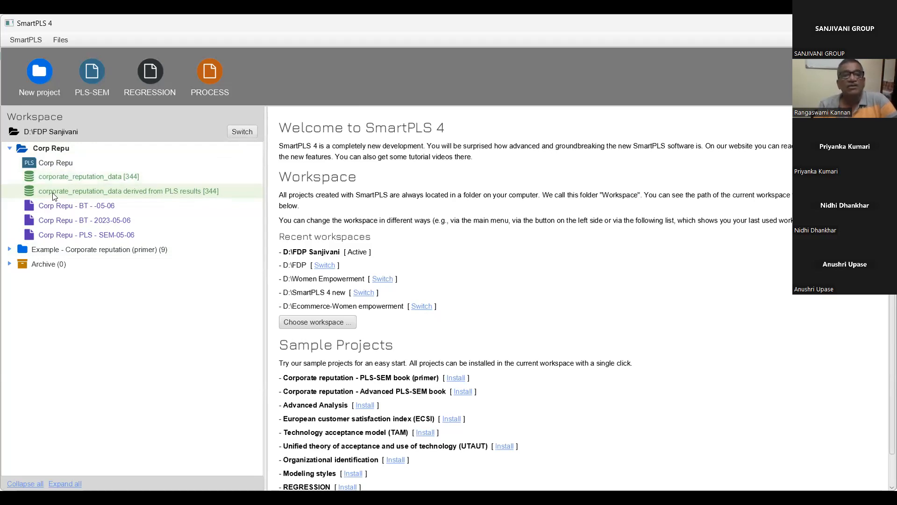
double_click(72, 160)
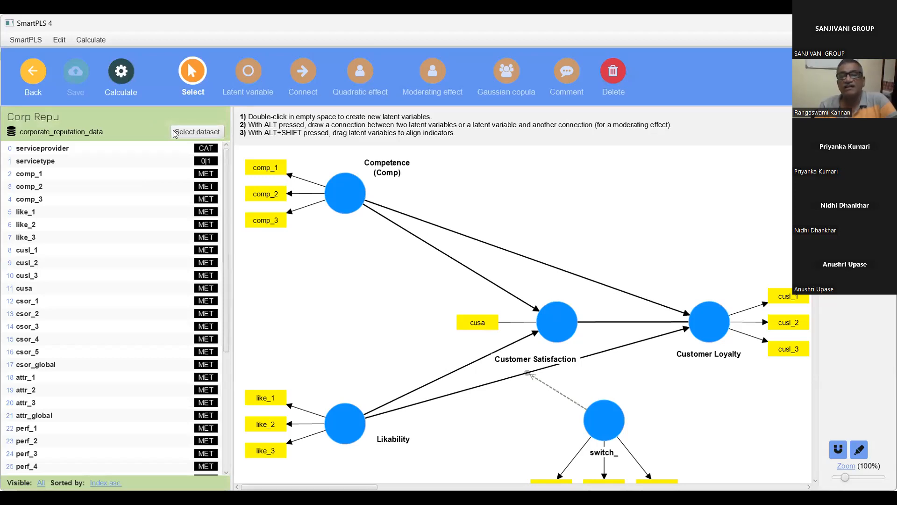
Switch the model's dataset to corporate_reputation_data derived from PLS results, and review its variables and available algorithms.
left_click(174, 132)
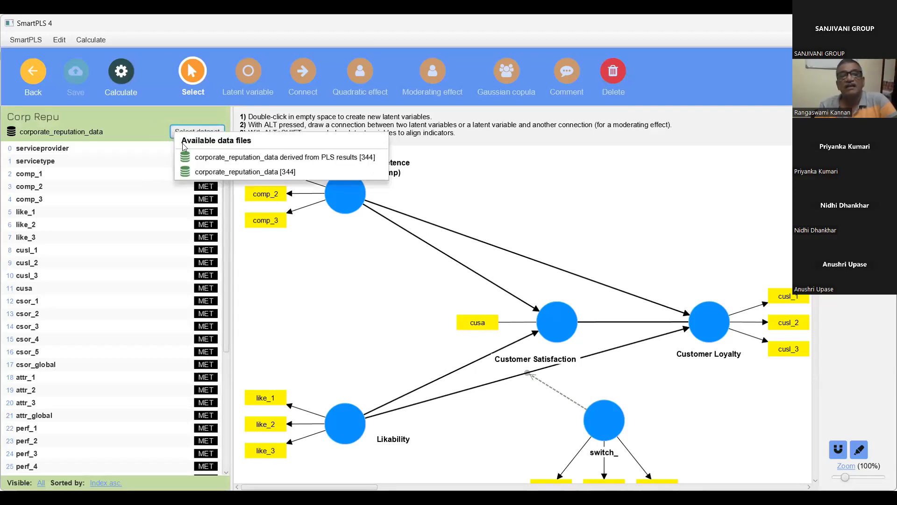
left_click(285, 160)
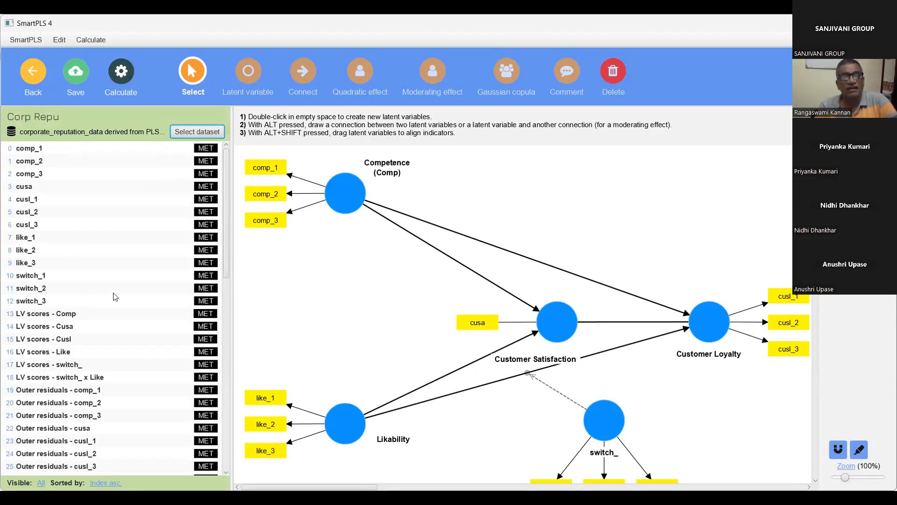
scroll(114, 299, "down", 4)
scroll(115, 299, "down", 6)
scroll(114, 286, "up", 14)
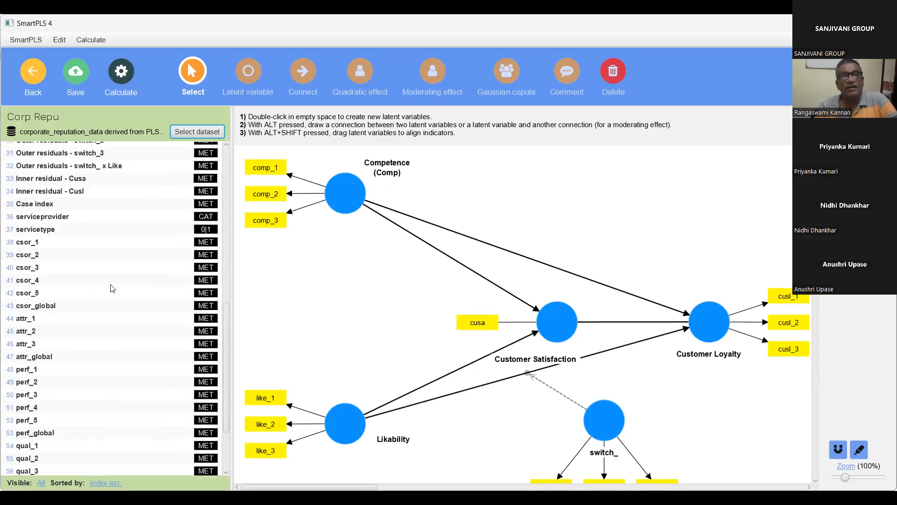
left_click(123, 73)
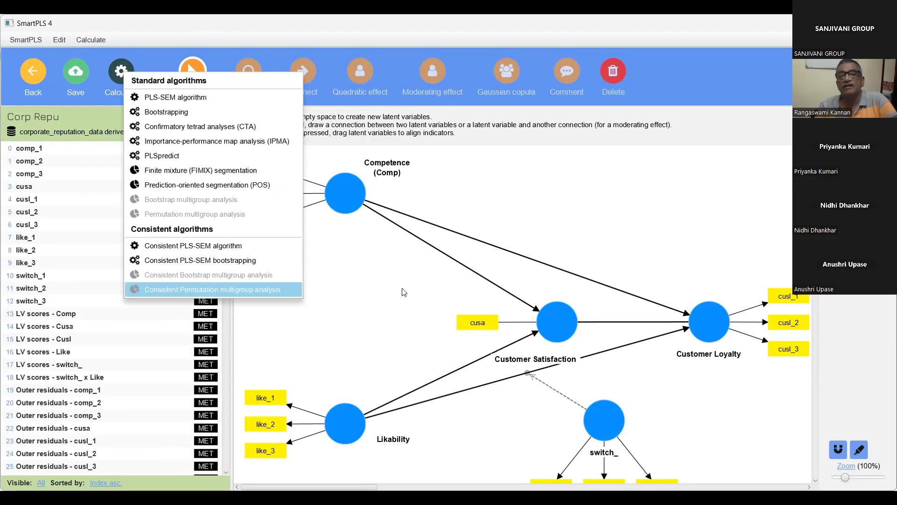
left_click(379, 288)
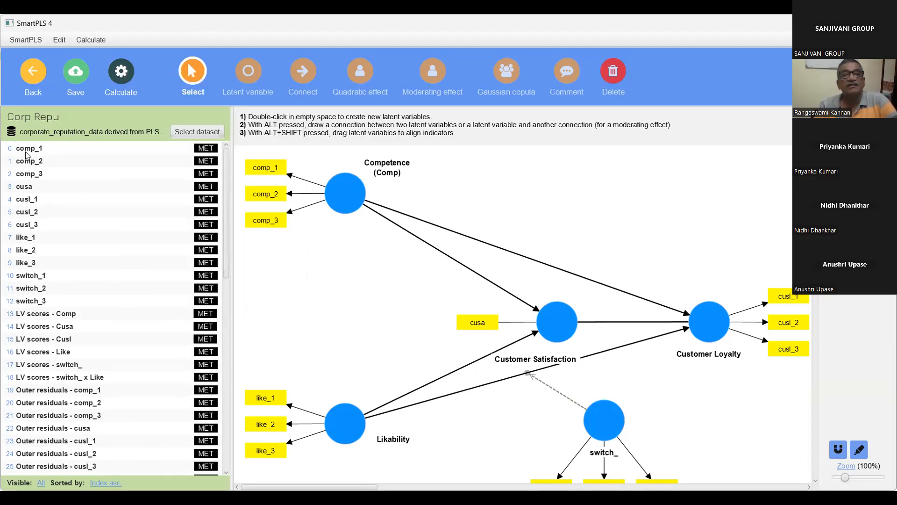
Switch the model's dataset back to corporate_reputation_data, and review its variables and available algorithms.
left_click(197, 131)
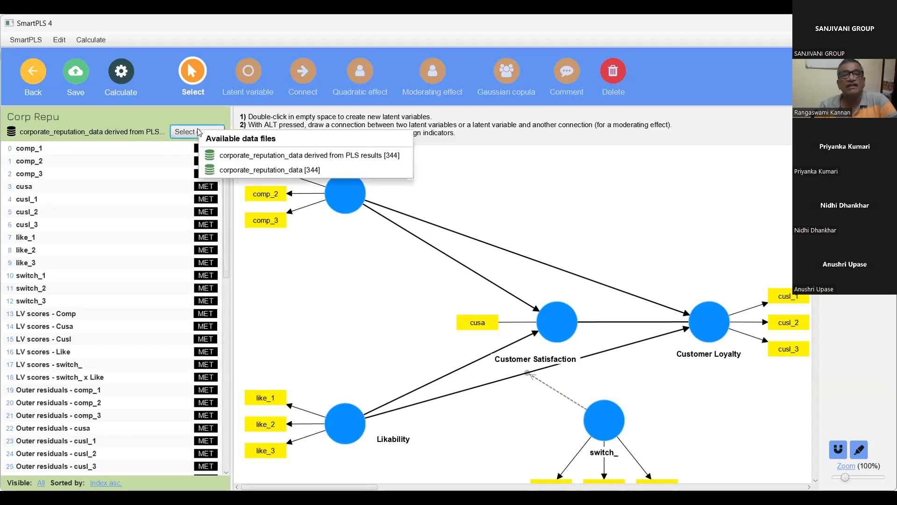
left_click(221, 170)
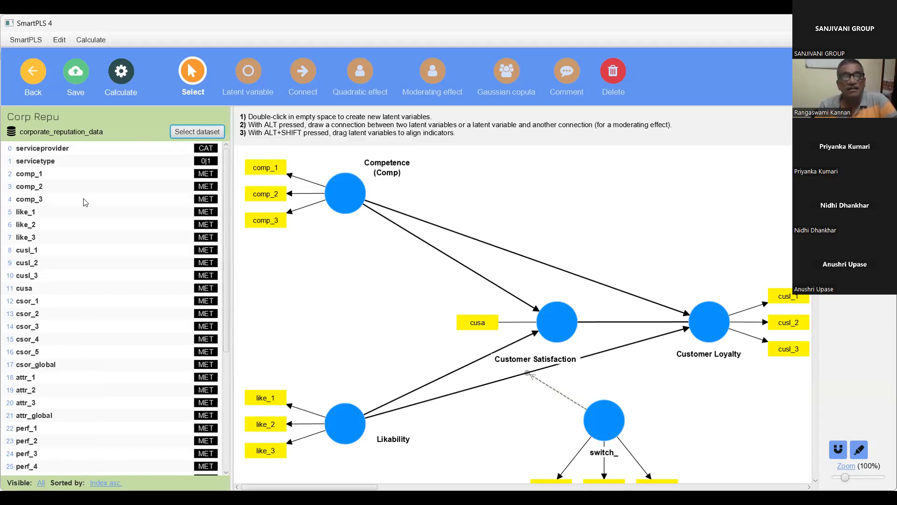
scroll(86, 202, "down", 5)
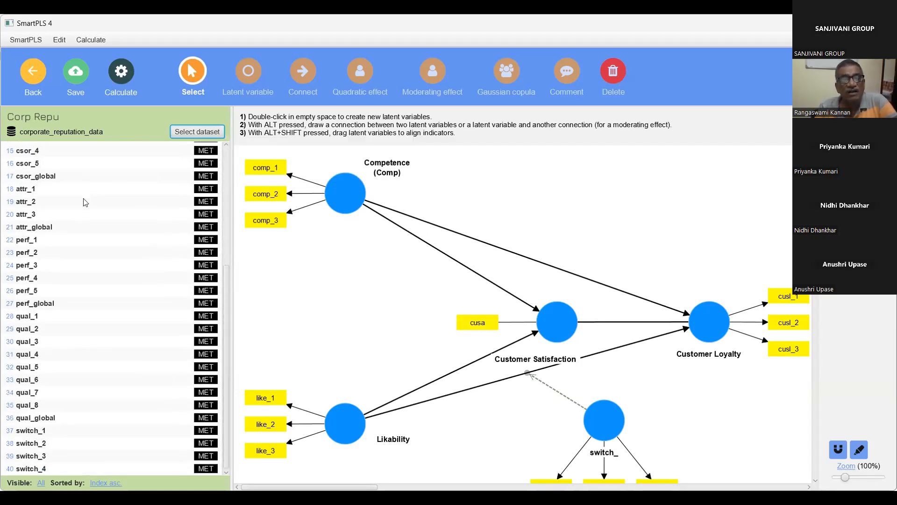
scroll(85, 202, "up", 5)
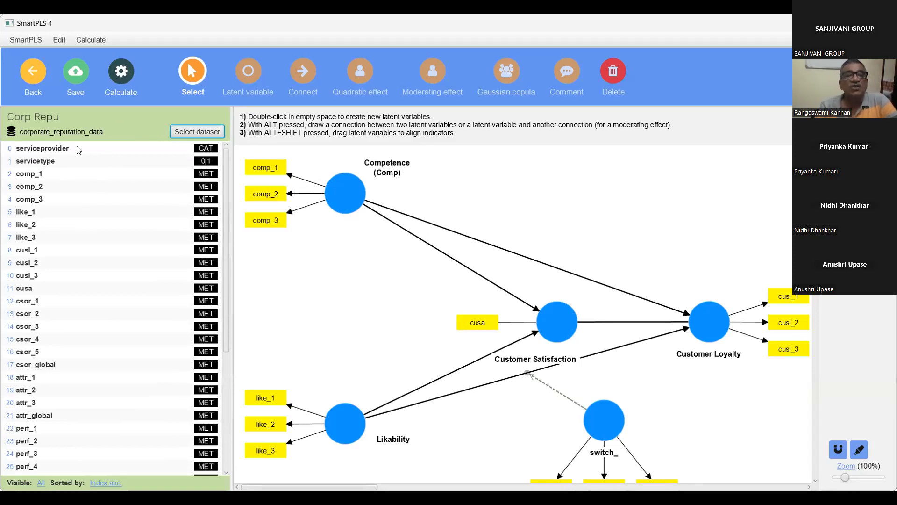
left_click(121, 77)
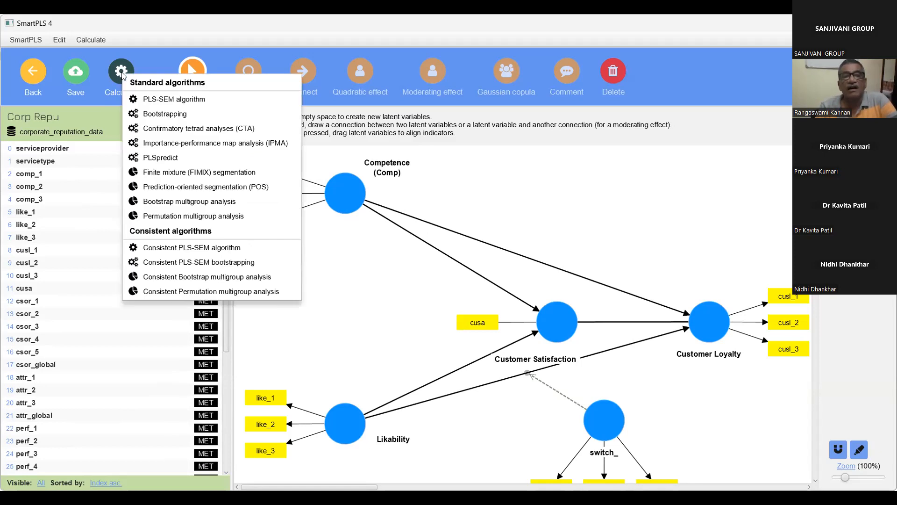
left_click(484, 180)
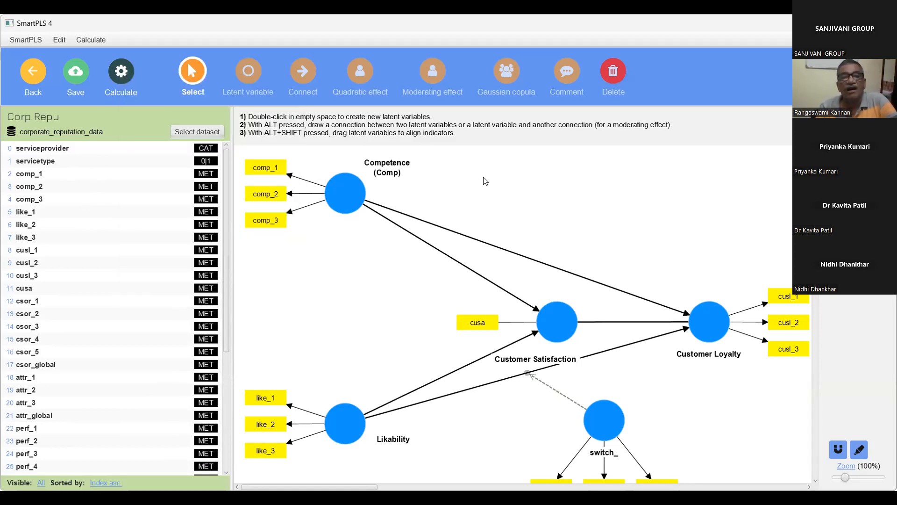
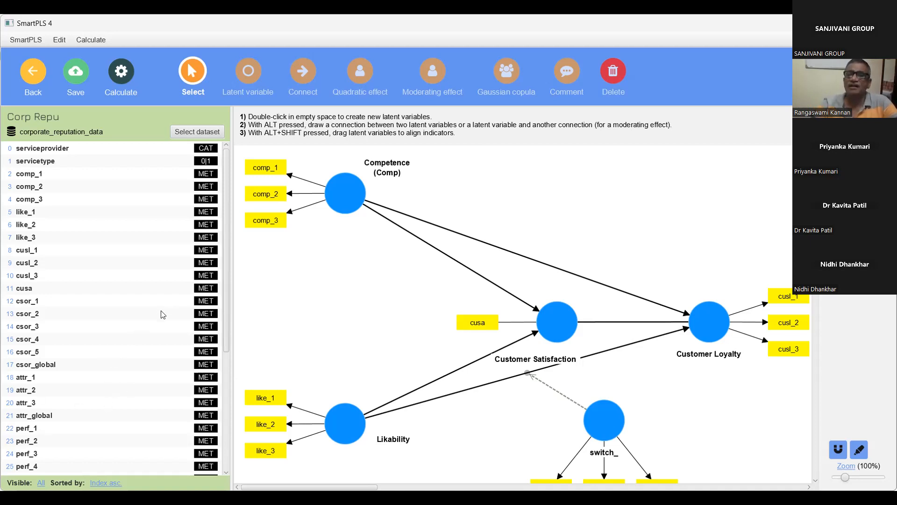
scroll(116, 347, "down", 3)
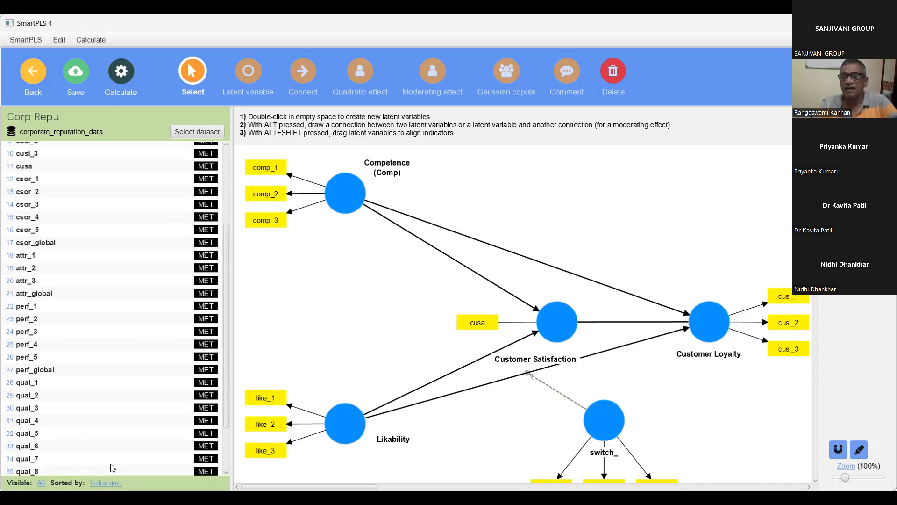
scroll(107, 341, "up", 3)
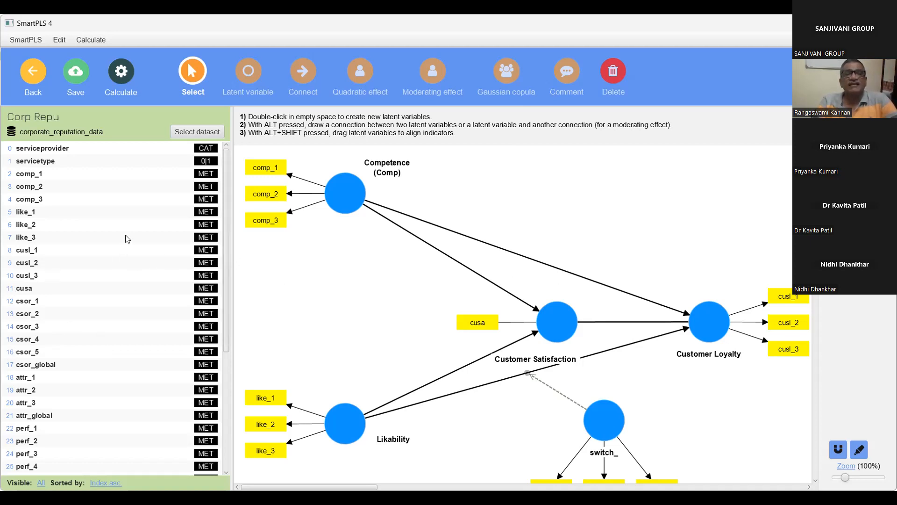
Run a permutation multigroup analysis comparing Serv_pro_1 with Serv_pro_2, using 1000 permutations and a two-tailed test at the 0.05 significance level.
left_click(127, 79)
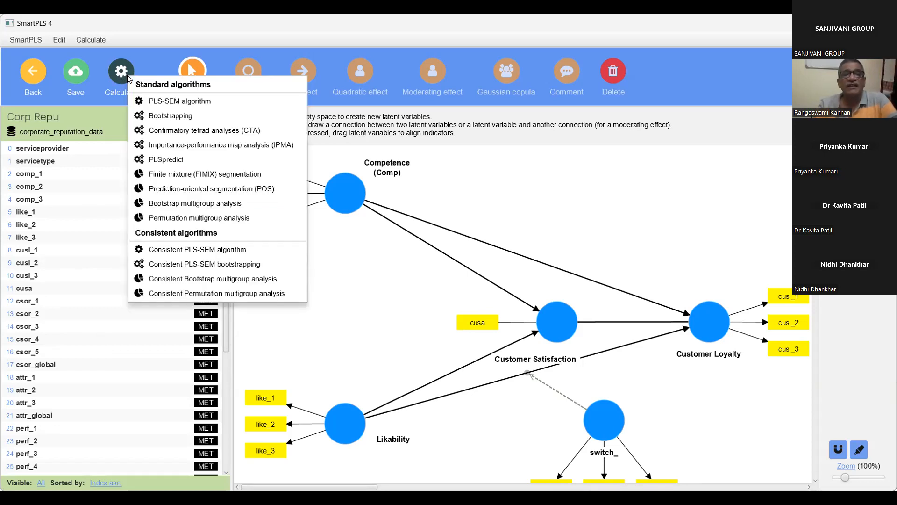
left_click(203, 218)
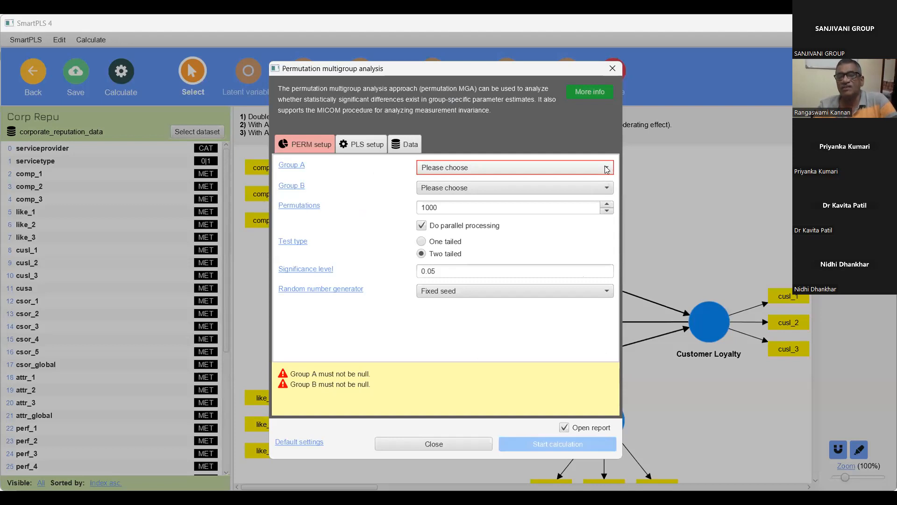
left_click(606, 168)
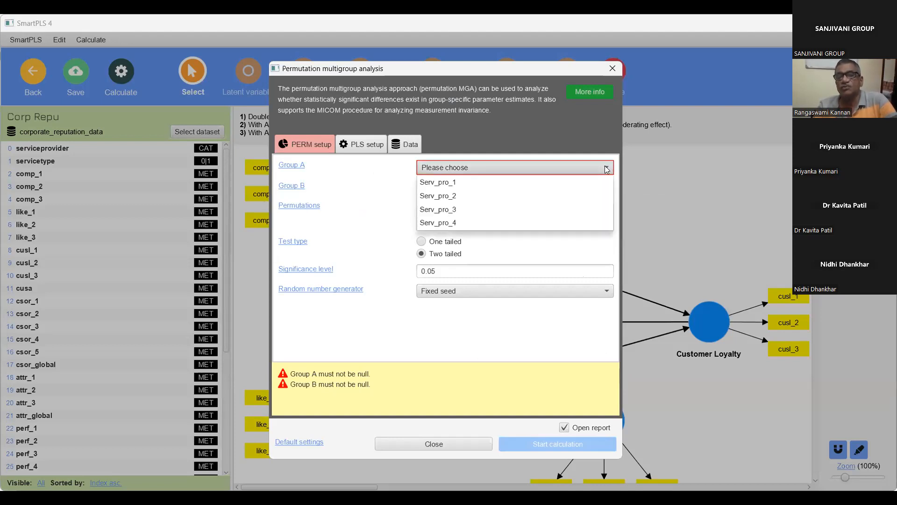
left_click(592, 186)
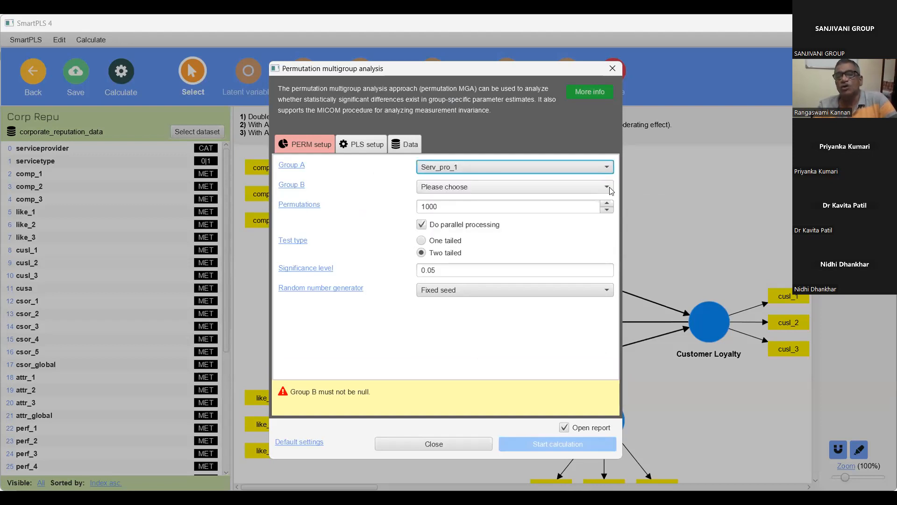
left_click(607, 187)
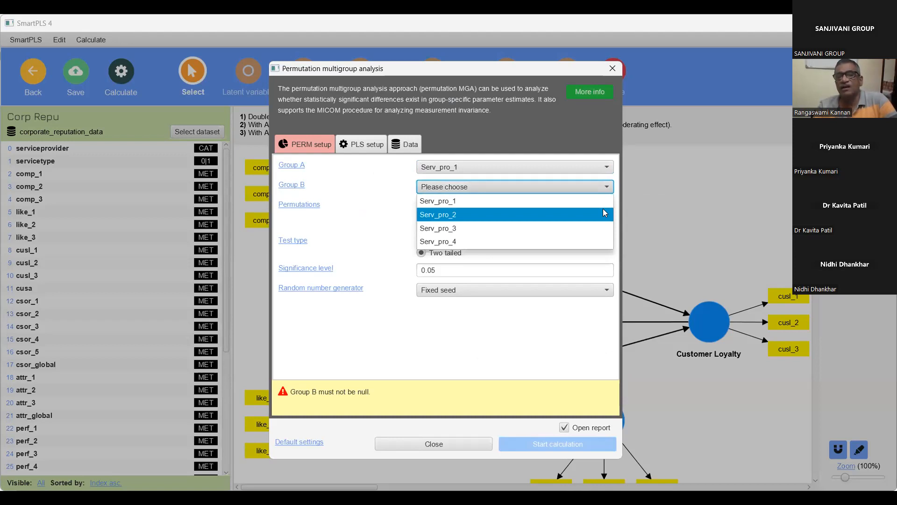
left_click(603, 213)
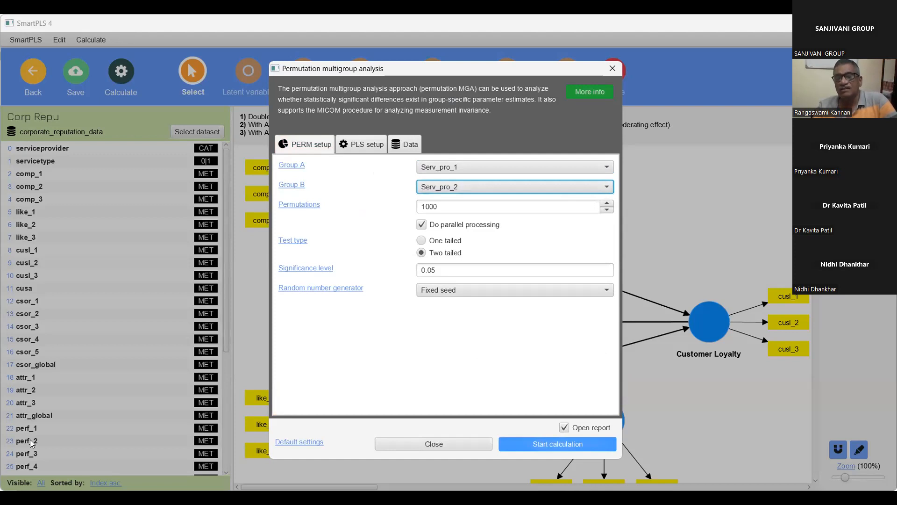
left_click(547, 443)
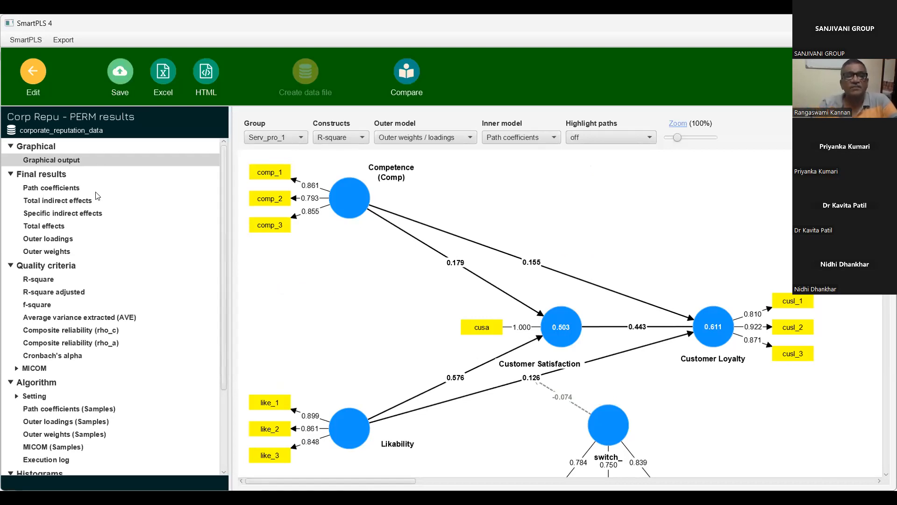
Examine the MICOM Step 2 correlations and permutation p values in the permutation report, and return to the model.
scroll(165, 193, "down", 2)
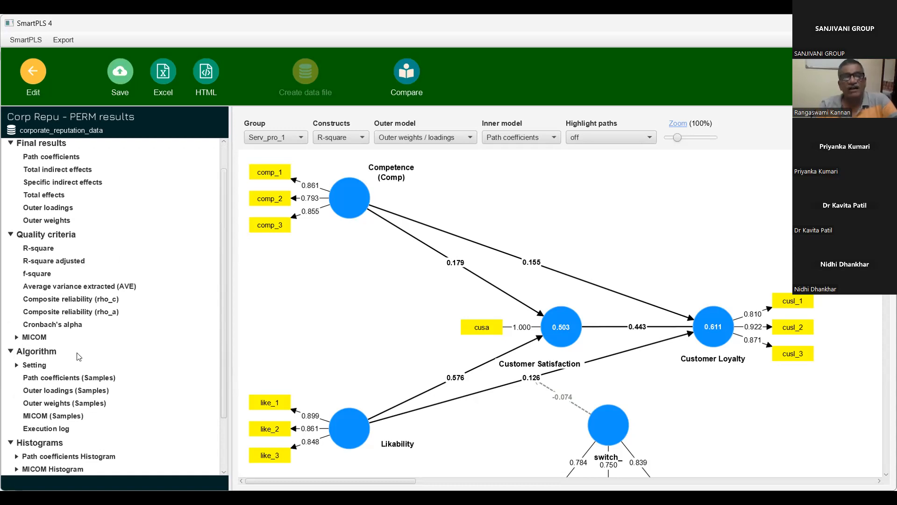
left_click(39, 340)
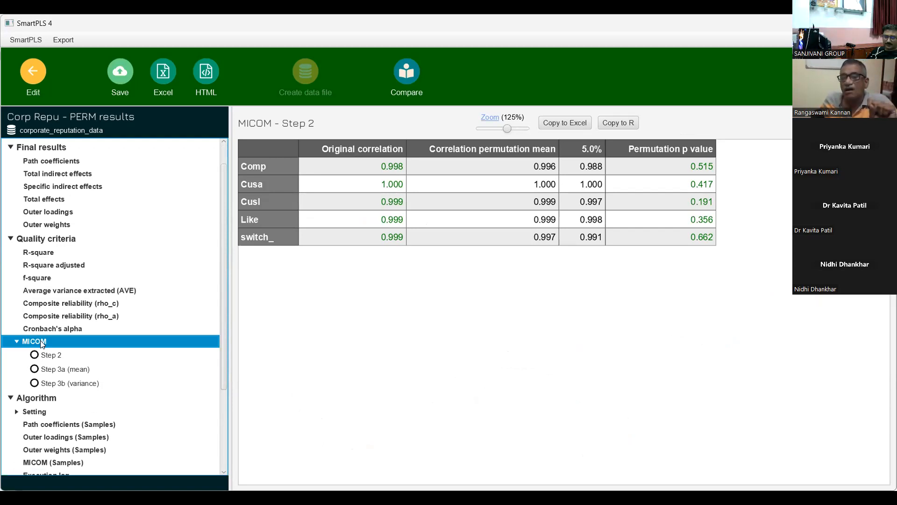
left_click(34, 70)
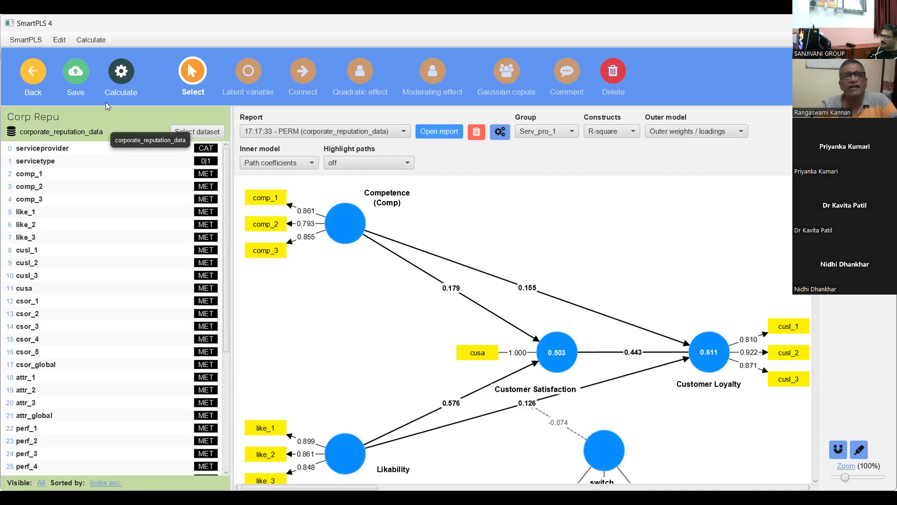
Run a permutation multigroup analysis comparing Serv_pro_1 with Serv_pro_4, using 1000 permutations and a two-tailed test at the 0.05 significance level.
left_click(120, 71)
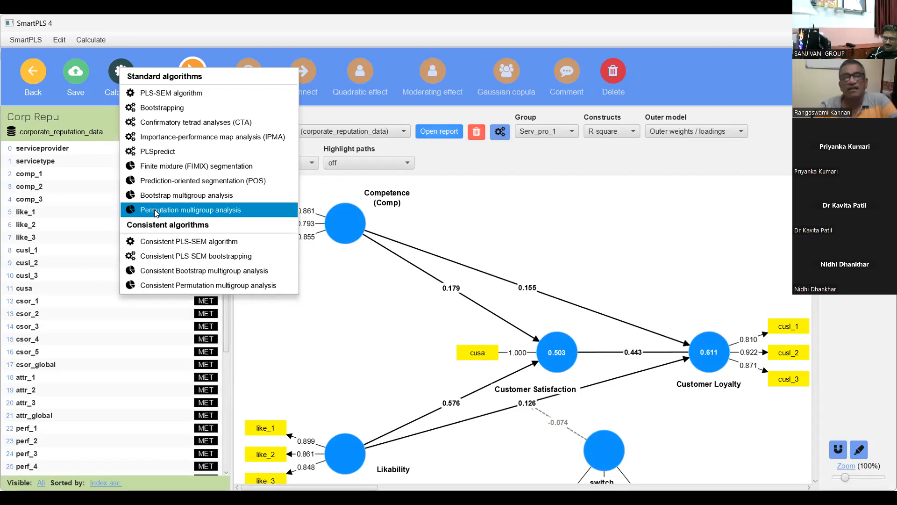
left_click(156, 210)
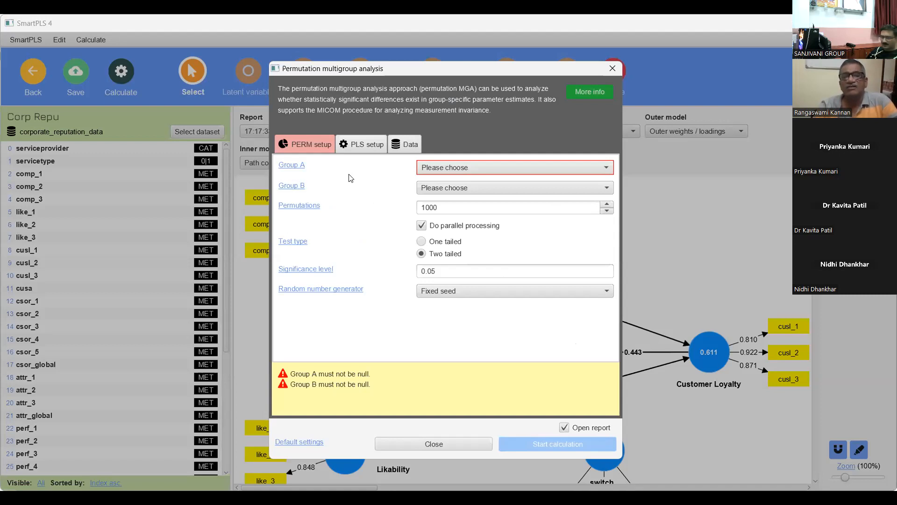
left_click(519, 174)
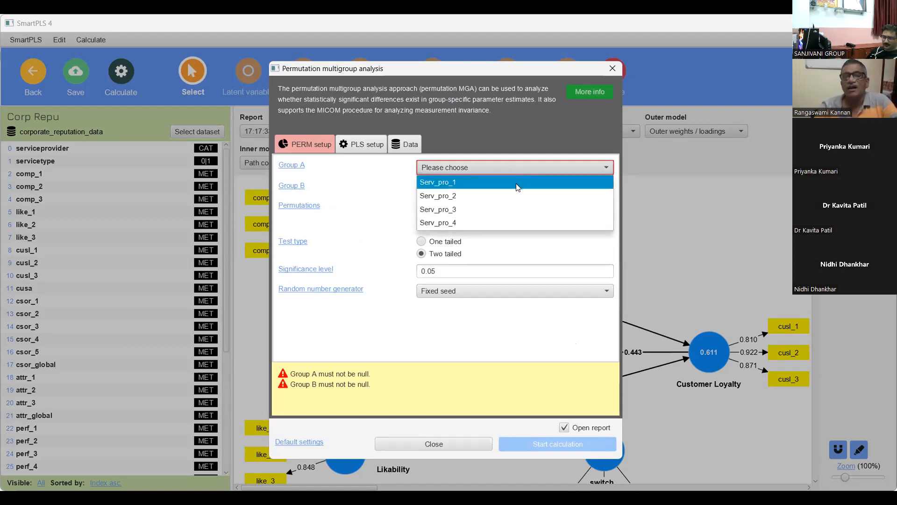
left_click(516, 187)
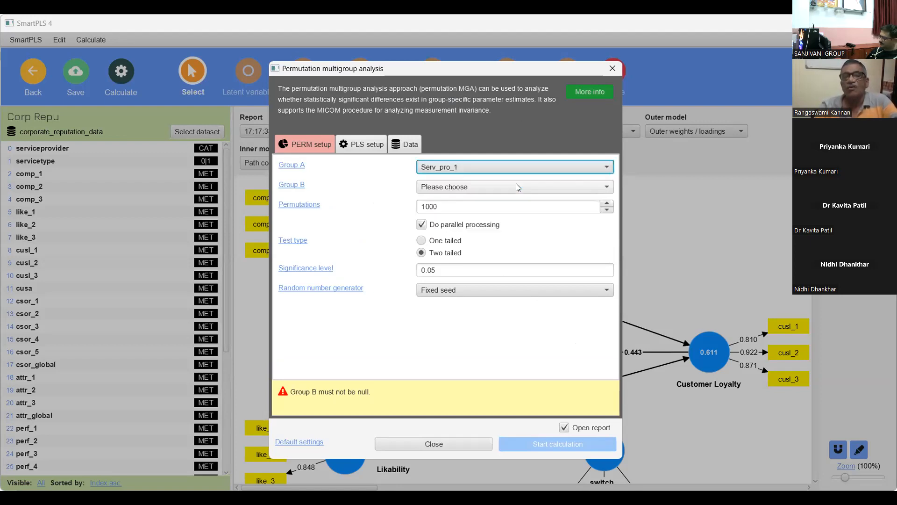
left_click(572, 191)
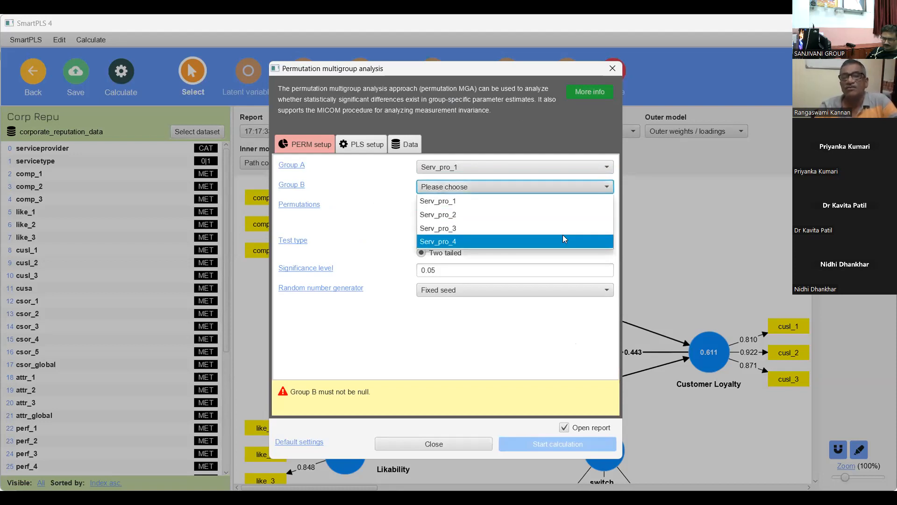
left_click(563, 237)
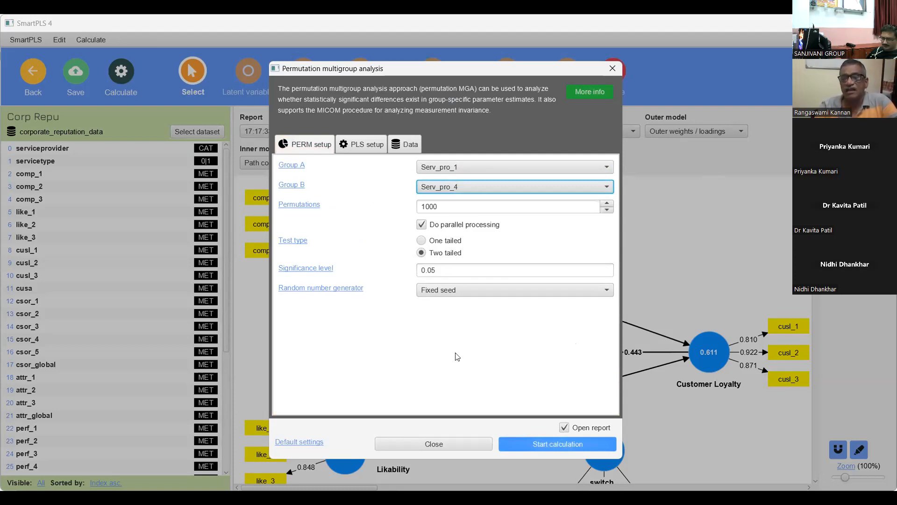
left_click(538, 444)
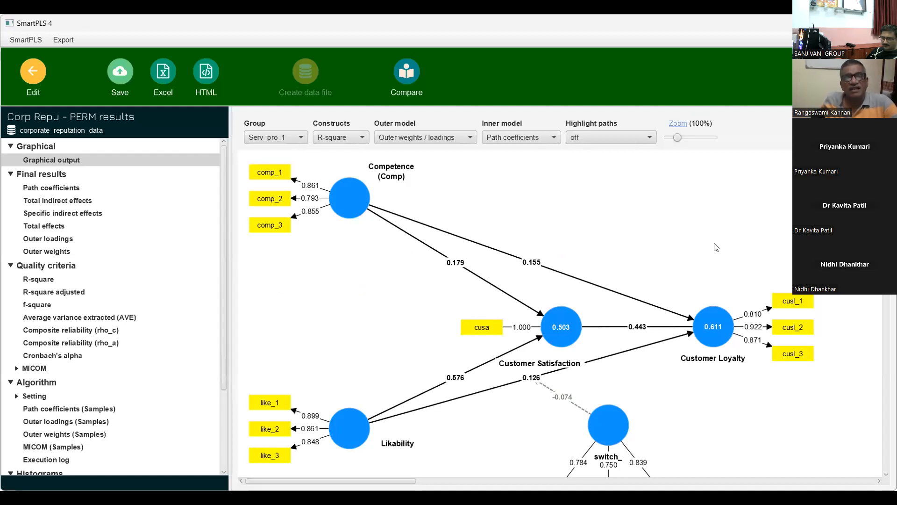
Examine the MICOM Step 2, Step 3a (mean) and Step 3b (variance) results in the permutation report.
left_click(17, 371)
scroll(171, 295, "down", 2)
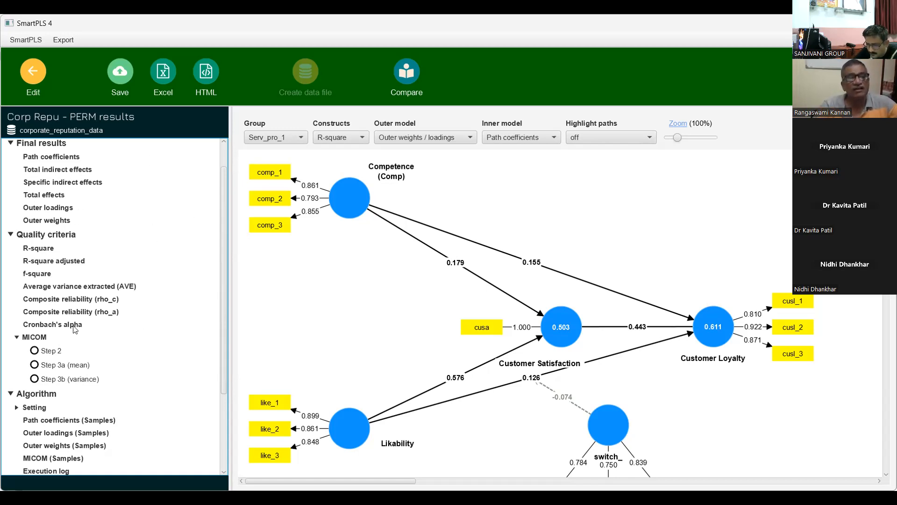
left_click(51, 353)
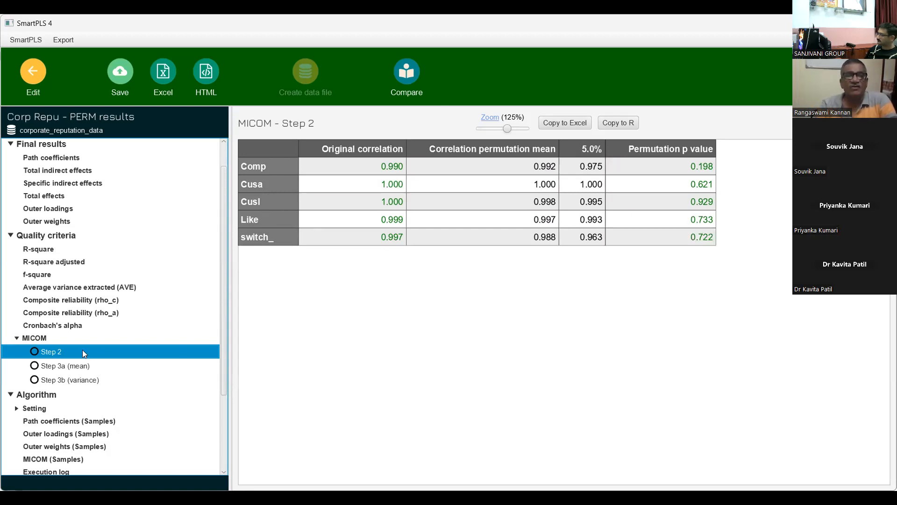
left_click(61, 367)
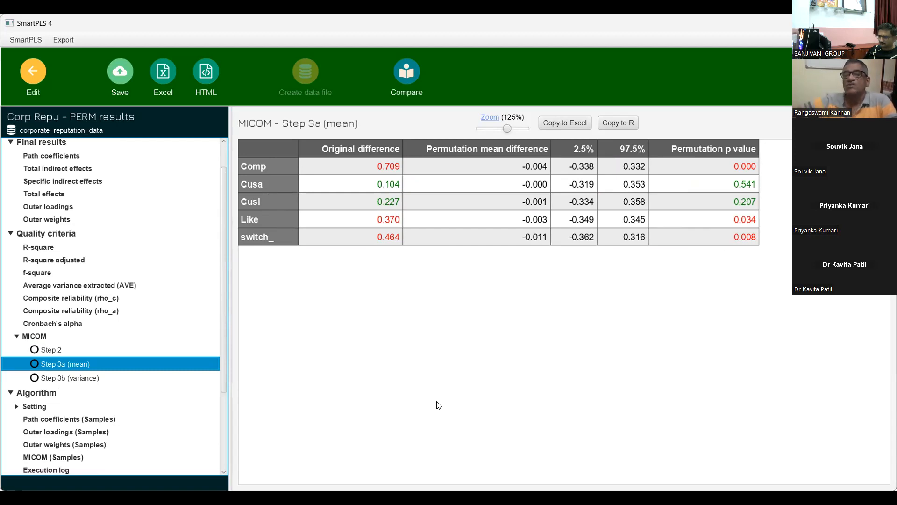
left_click(303, 220)
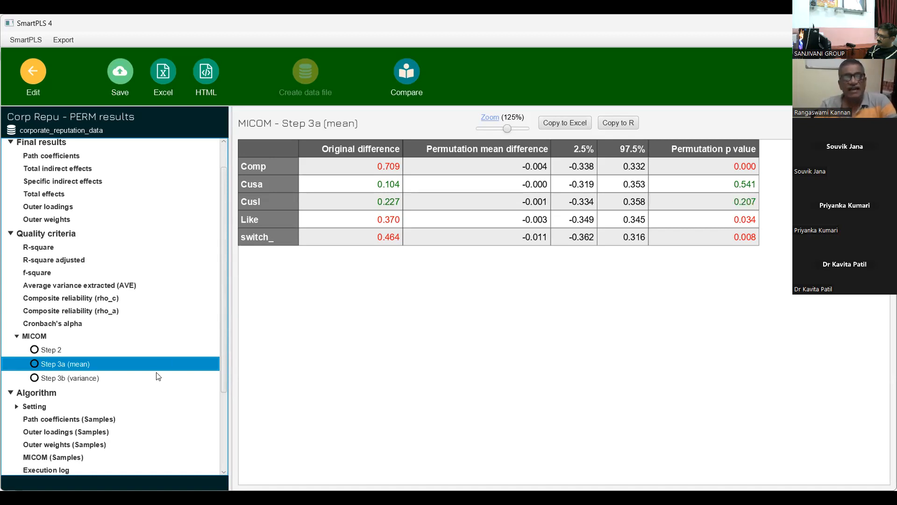
left_click(78, 379)
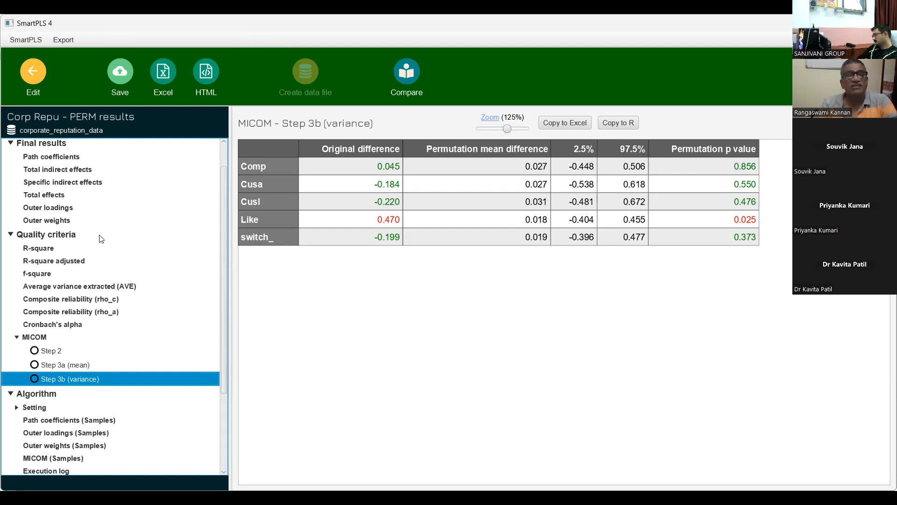
Review the permutation report's path coefficient differences between Serv_pro_1 and Serv_pro_4, and return to the model.
left_click(66, 157)
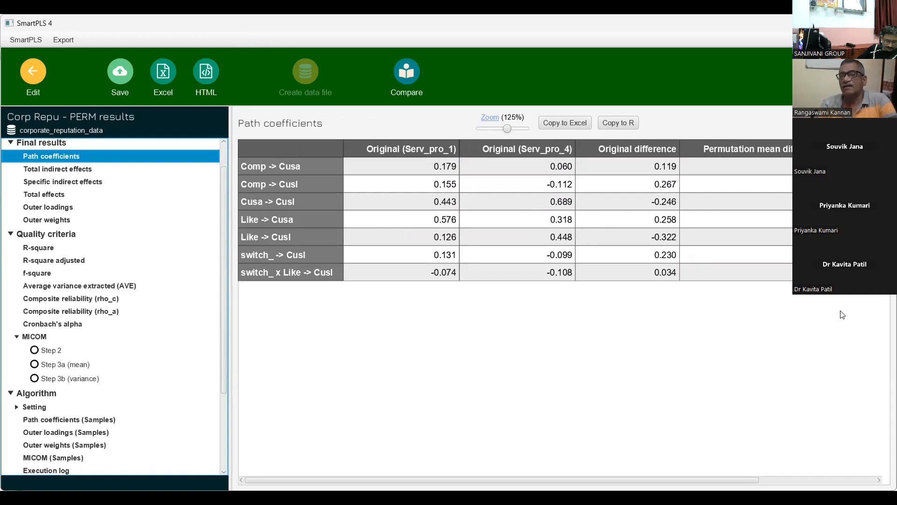
left_click(844, 478)
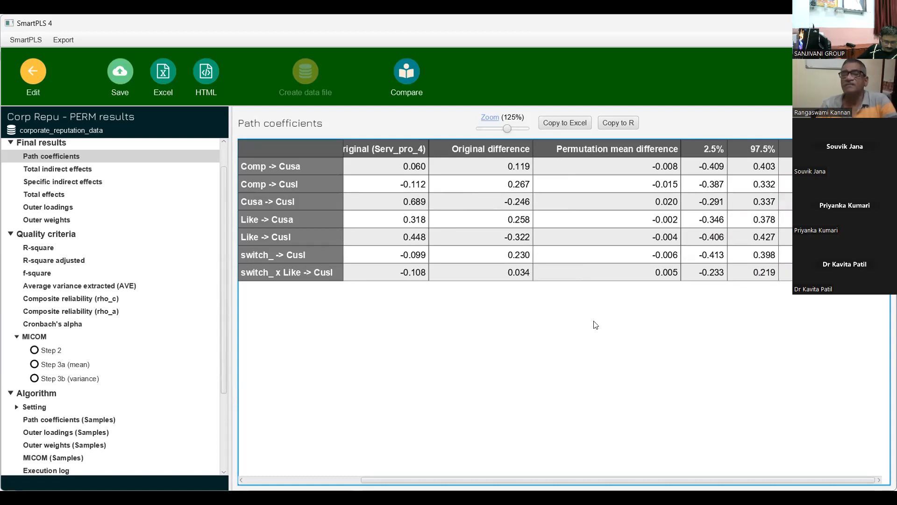
left_click(31, 71)
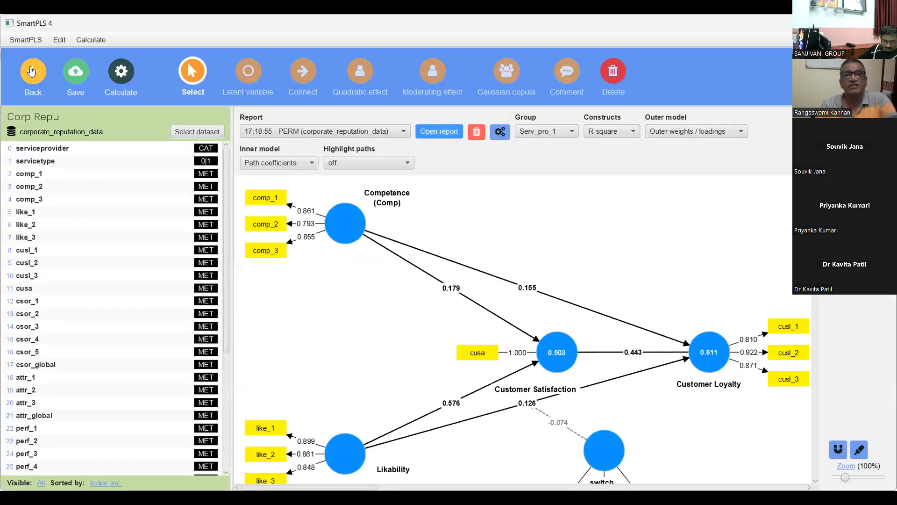
Run a bootstrap multigroup analysis comparing Serv_pro_1 with Serv_pro_4, view its Bootstrap MGA path coefficients, and return to the model.
left_click(125, 75)
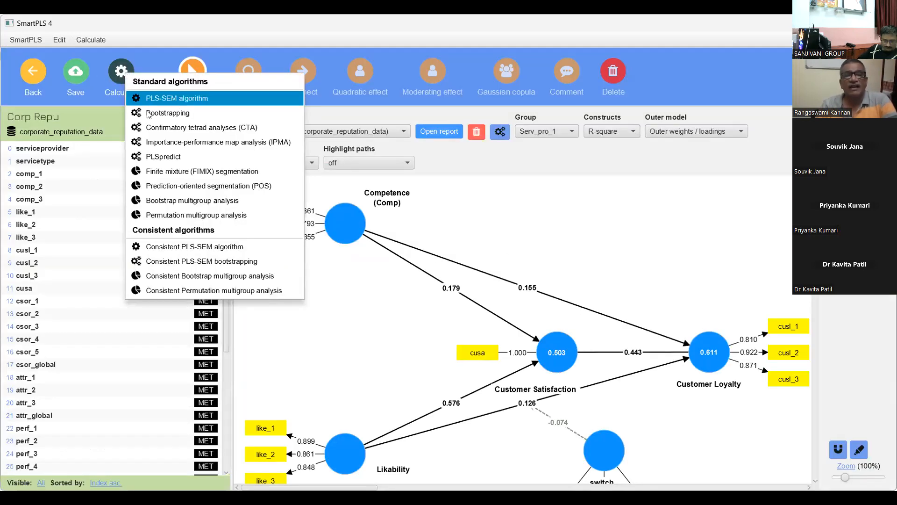
left_click(186, 201)
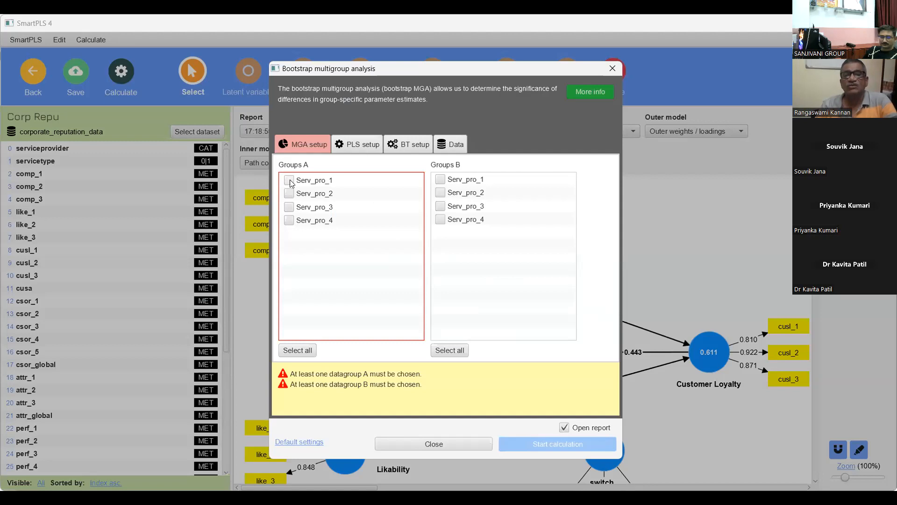
left_click(290, 180)
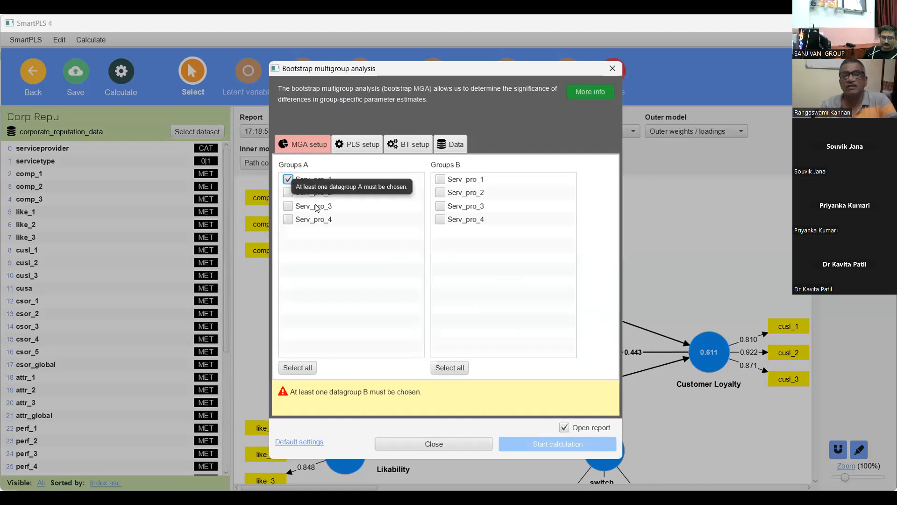
left_click(440, 220)
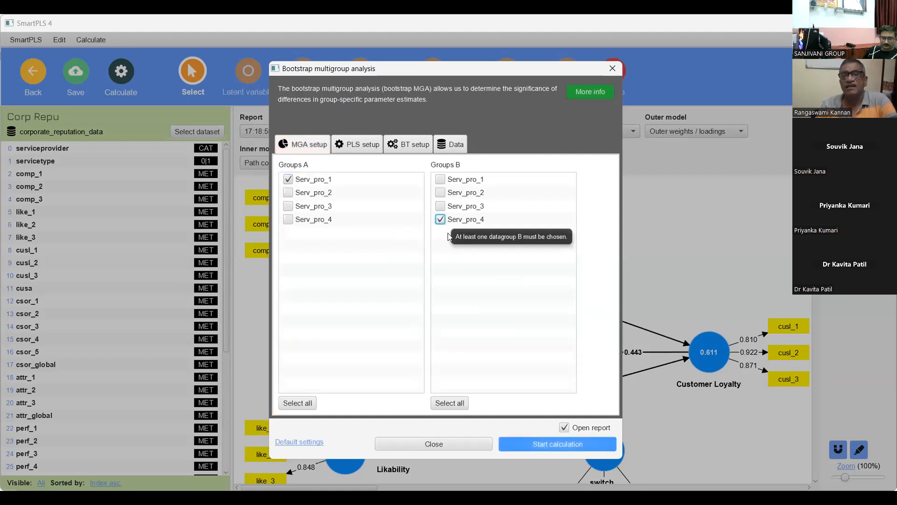
left_click(553, 445)
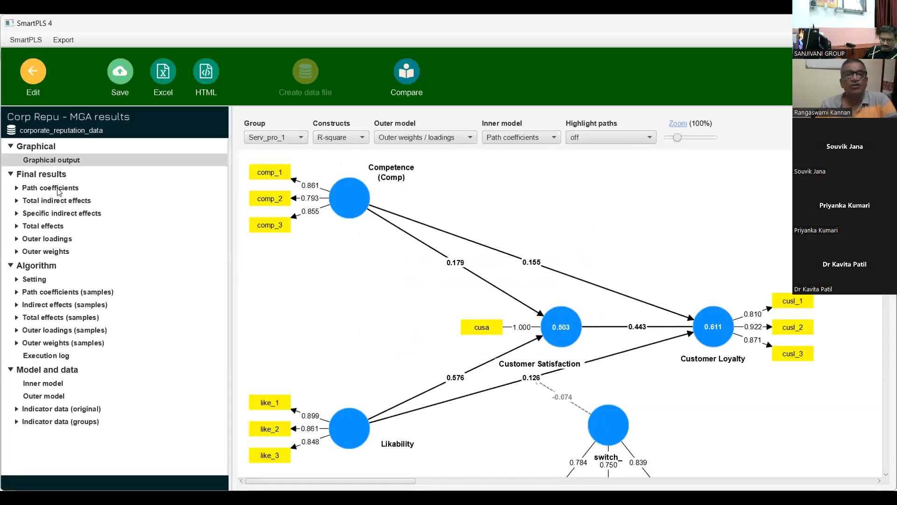
left_click(60, 188)
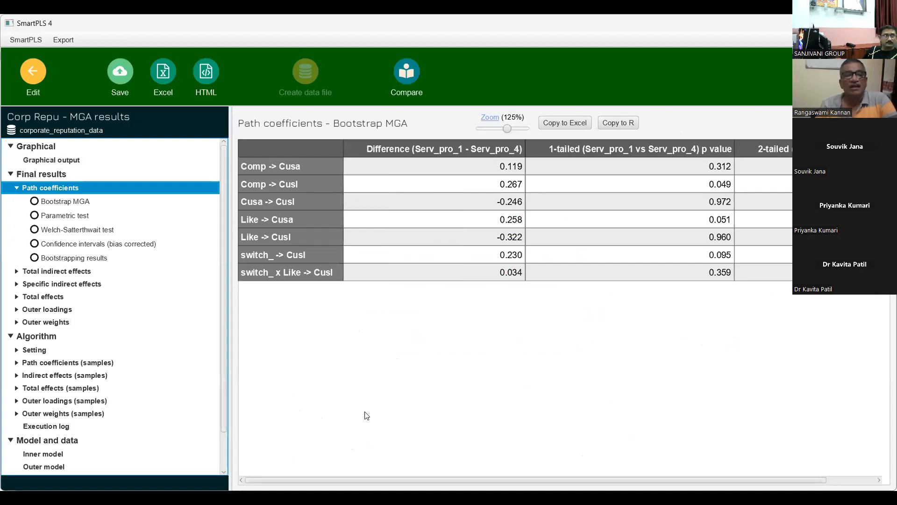
left_click(36, 75)
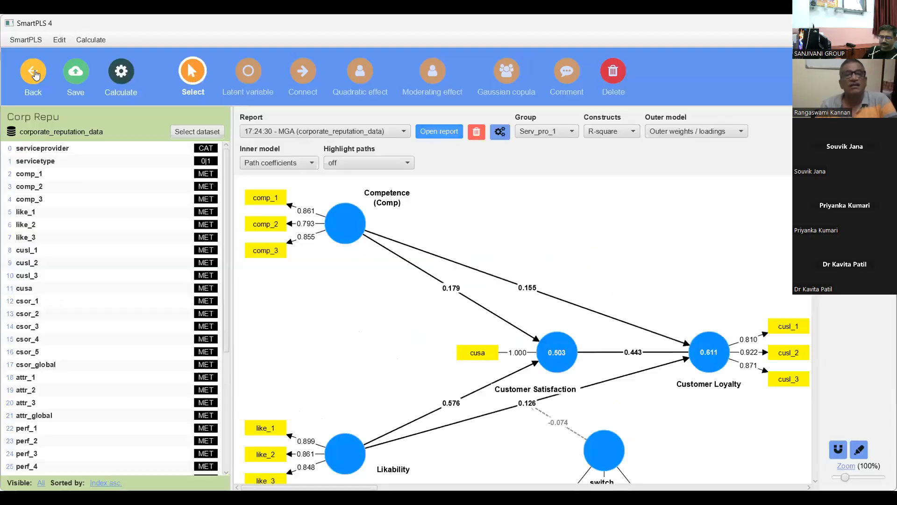
Rerun the bootstrap multigroup analysis with Serv_pro_1 in Groups A and Serv_pro_4 in Groups B.
left_click(119, 73)
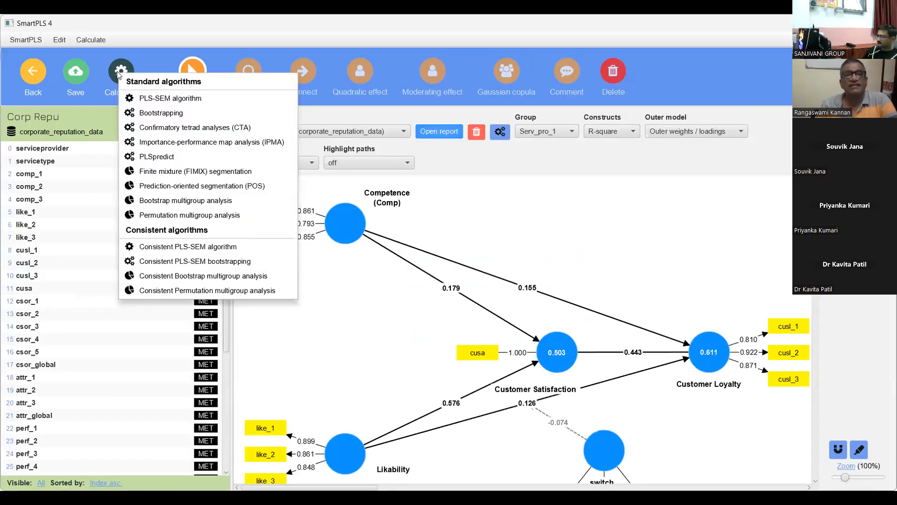
left_click(163, 201)
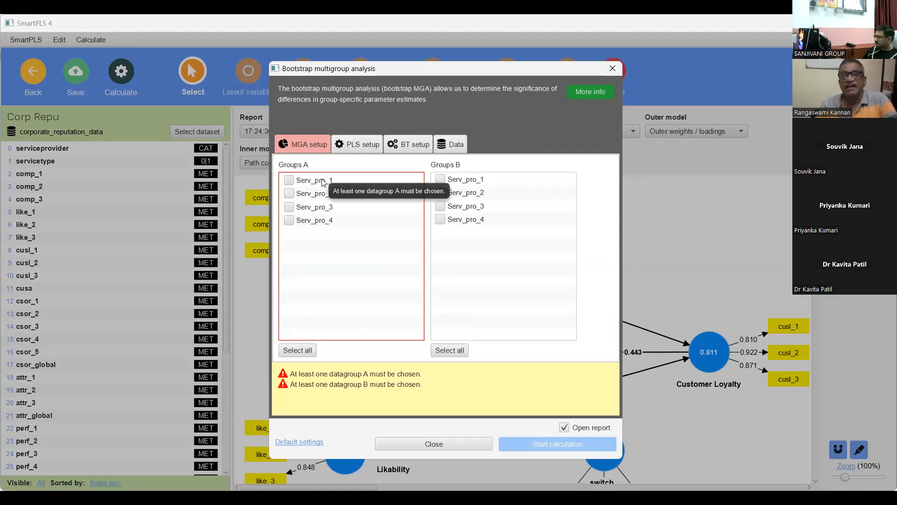
left_click(323, 181)
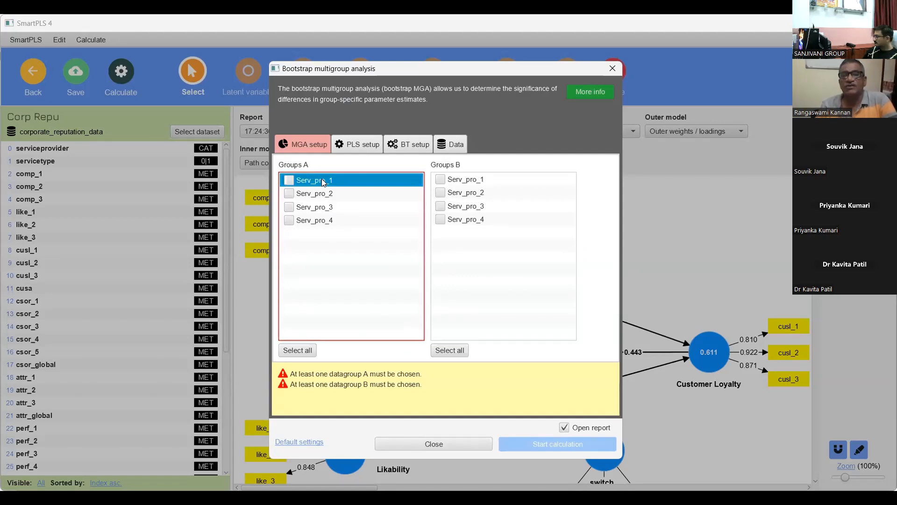
left_click(288, 180)
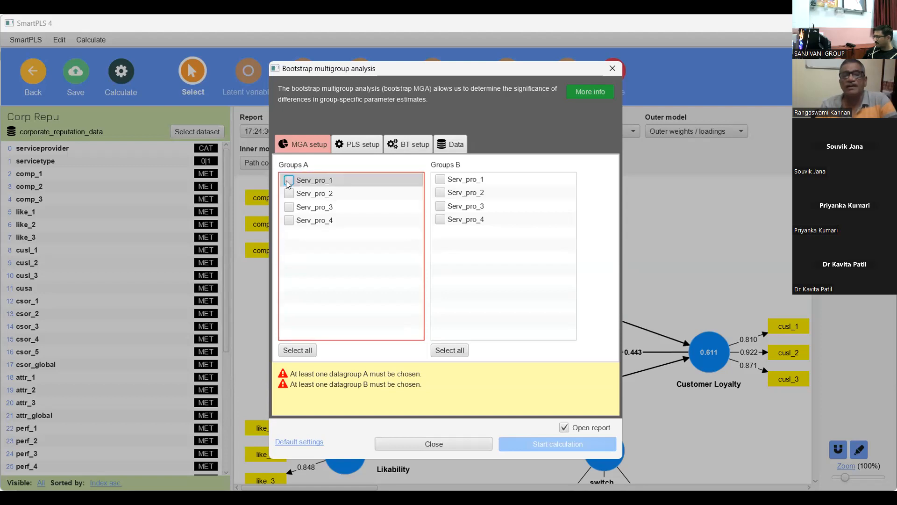
left_click(440, 219)
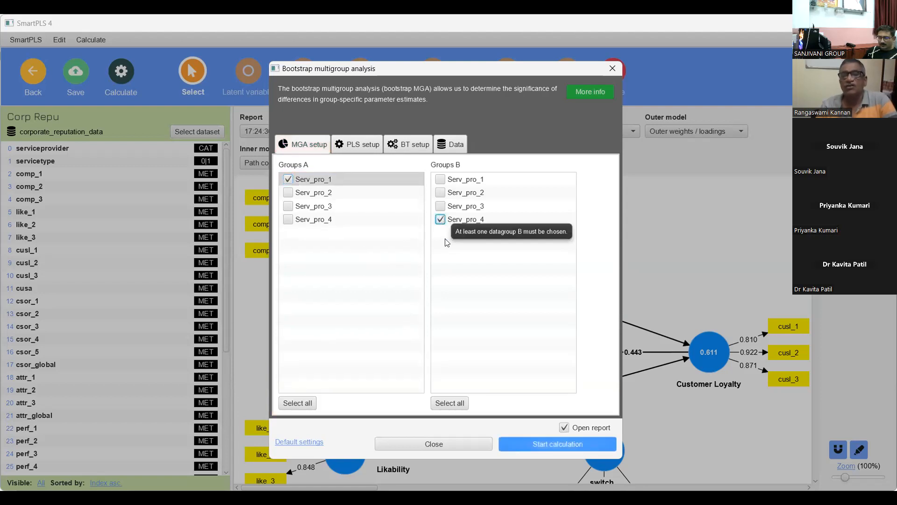
left_click(542, 443)
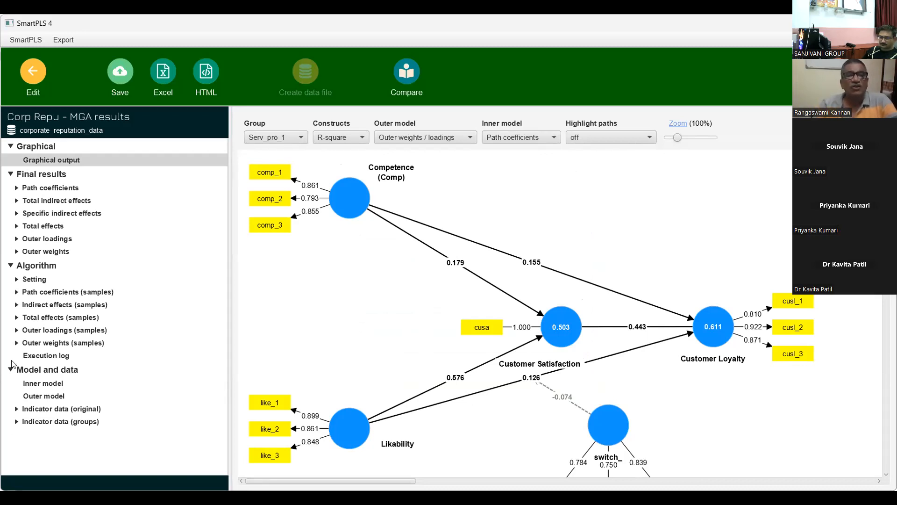
Examine the bootstrapping results of the path coefficients, including the t values and p values for both groups.
left_click(57, 187)
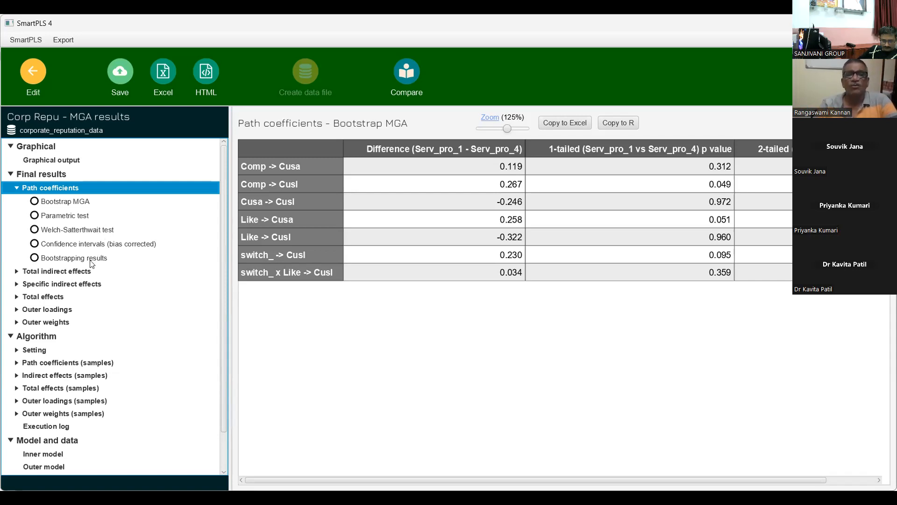
left_click(92, 261)
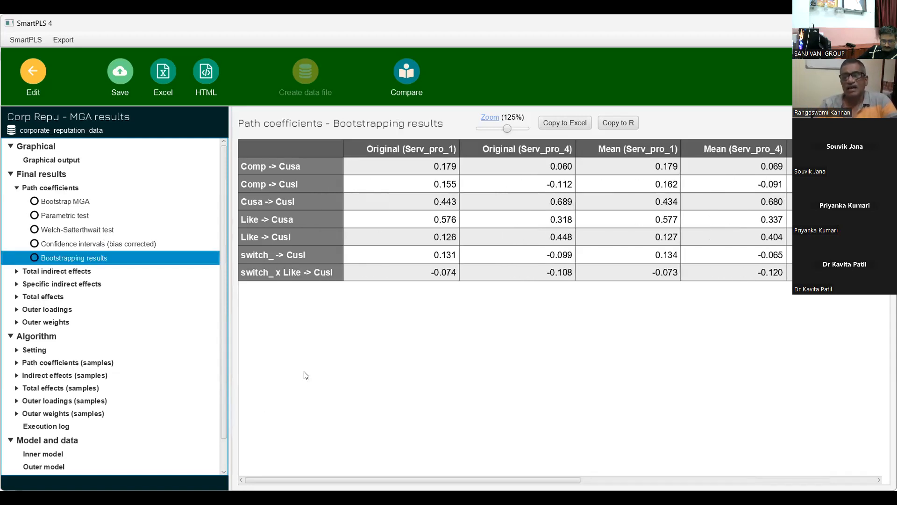
left_click_drag(380, 478, 486, 479)
scroll(743, 461, "right", 5)
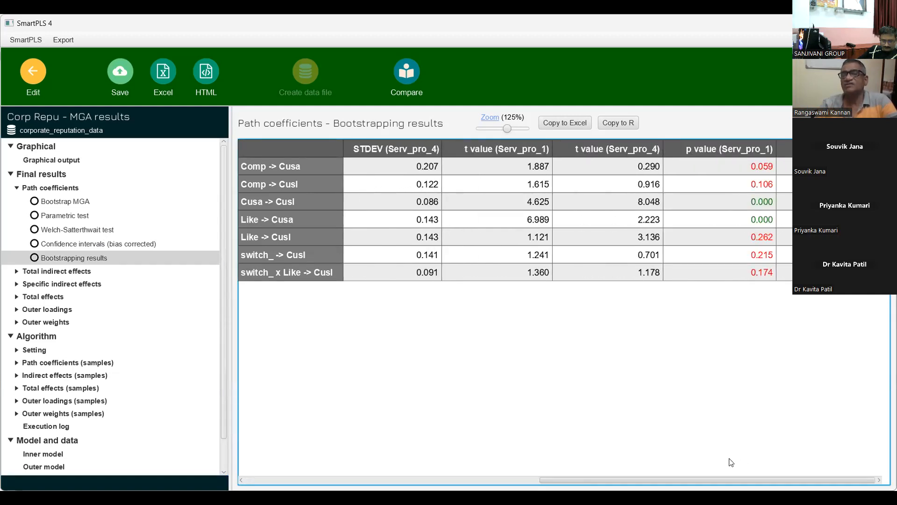
scroll(690, 465, "left", 3)
scroll(521, 436, "left", 6)
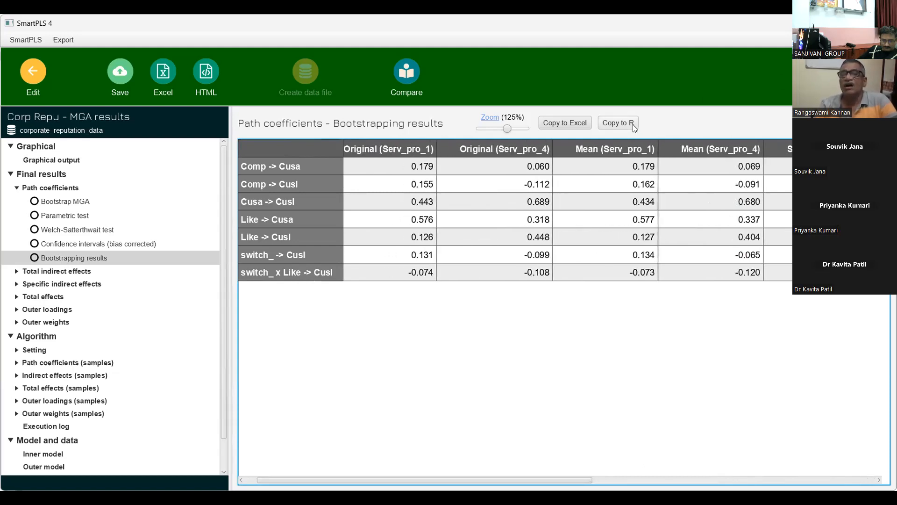
Copy the path coefficients bootstrapping results in Excel format and paste them into Sheet2 of the Book1 workbook in Excel.
left_click(583, 121)
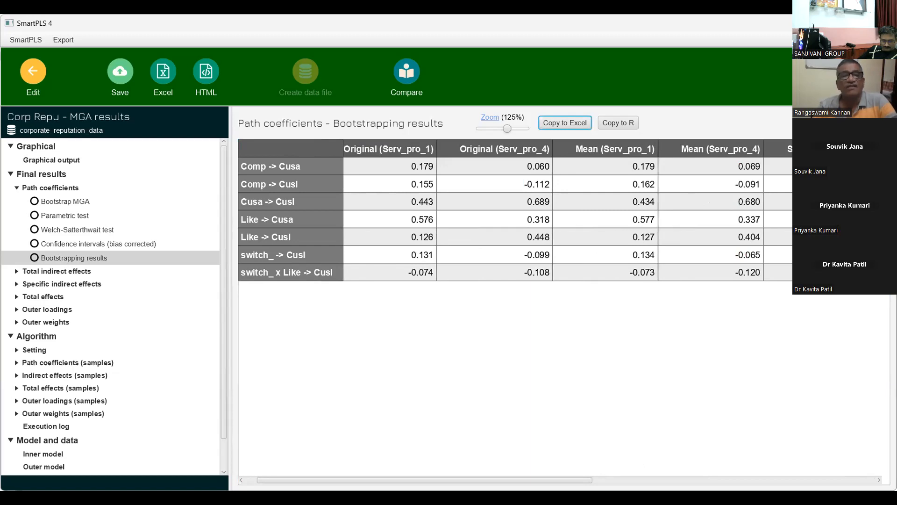
key("alt+Tab")
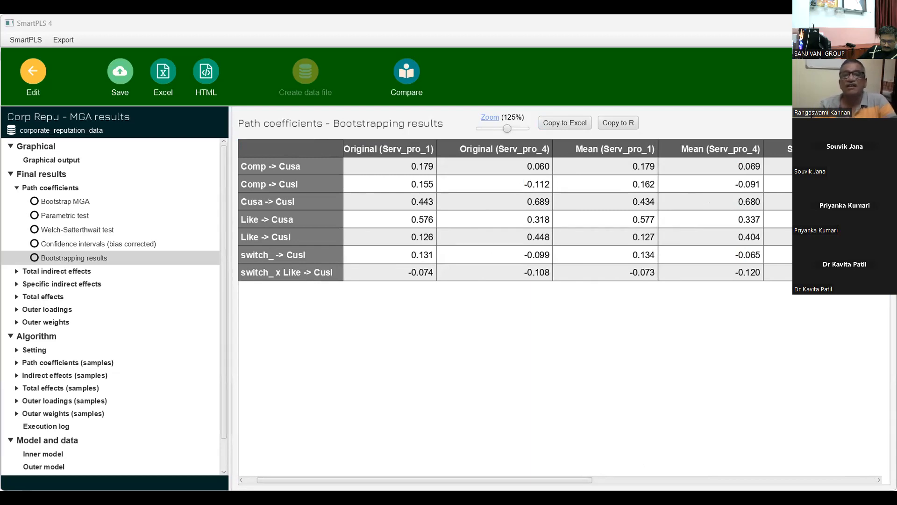
key("alt+Tab")
left_click(384, 377)
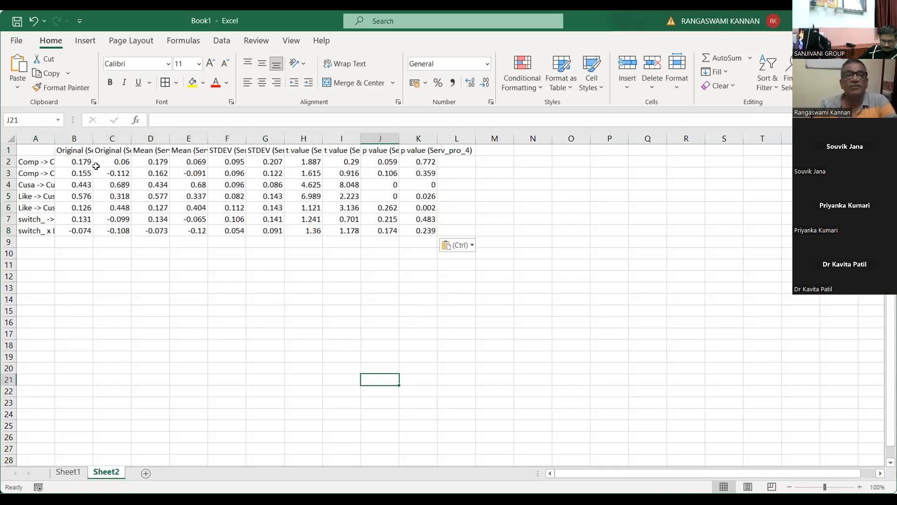
Widen columns B, C and D of Sheet2 to show the Original and Mean (Serv_pro_1) headers.
left_click_drag(40, 150, 420, 230)
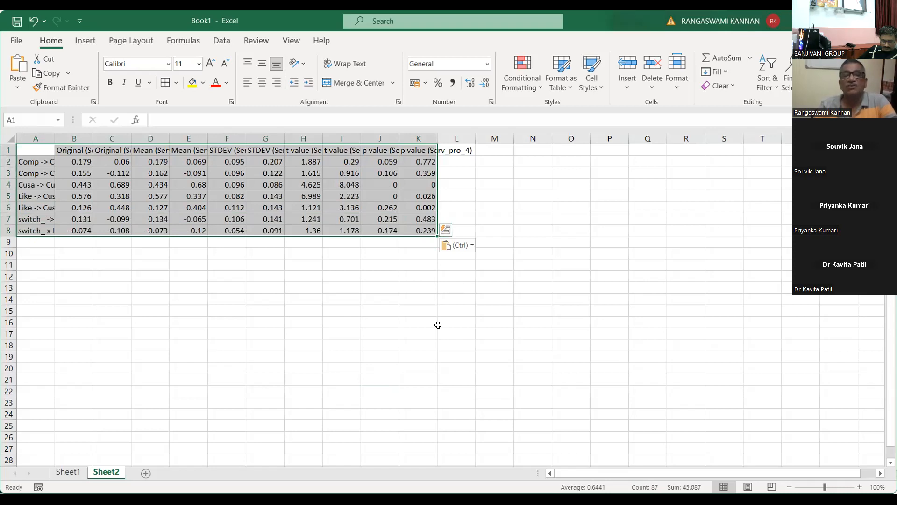
left_click(438, 325)
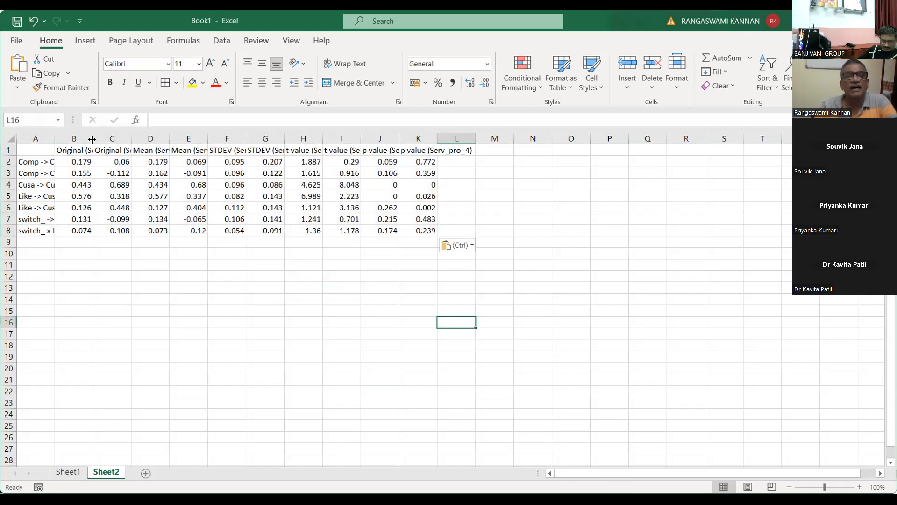
left_click_drag(92, 140, 112, 141)
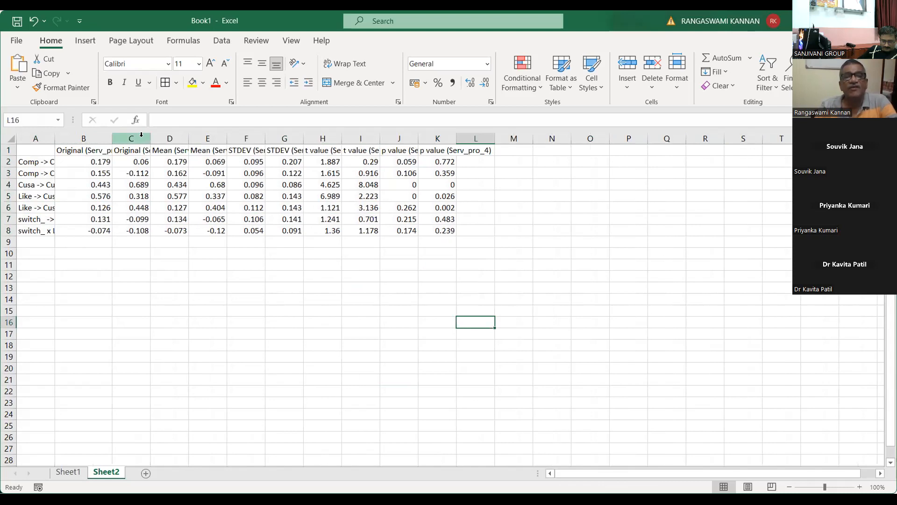
left_click_drag(150, 137, 175, 138)
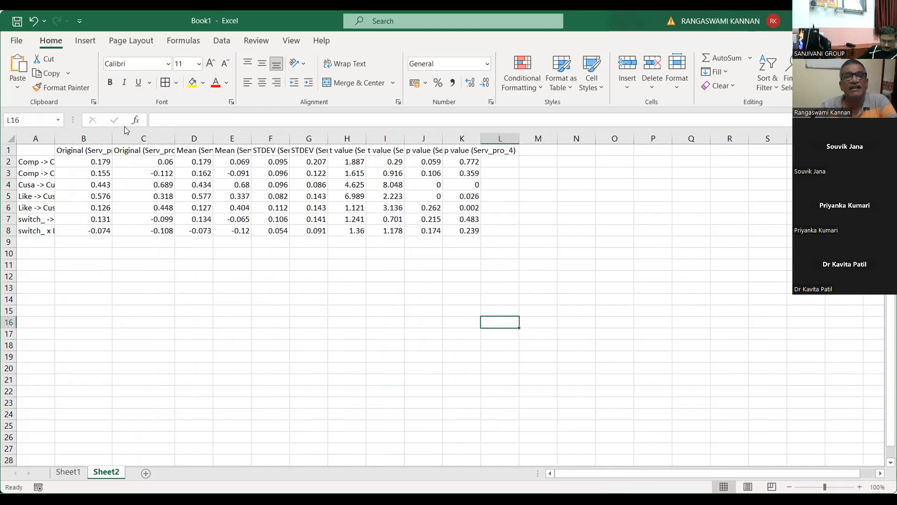
left_click_drag(113, 141, 127, 142)
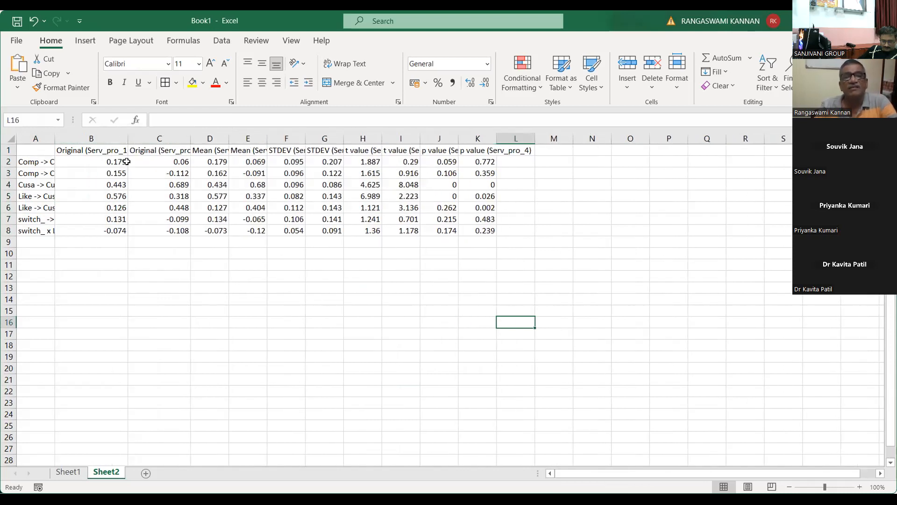
left_click_drag(189, 134, 205, 134)
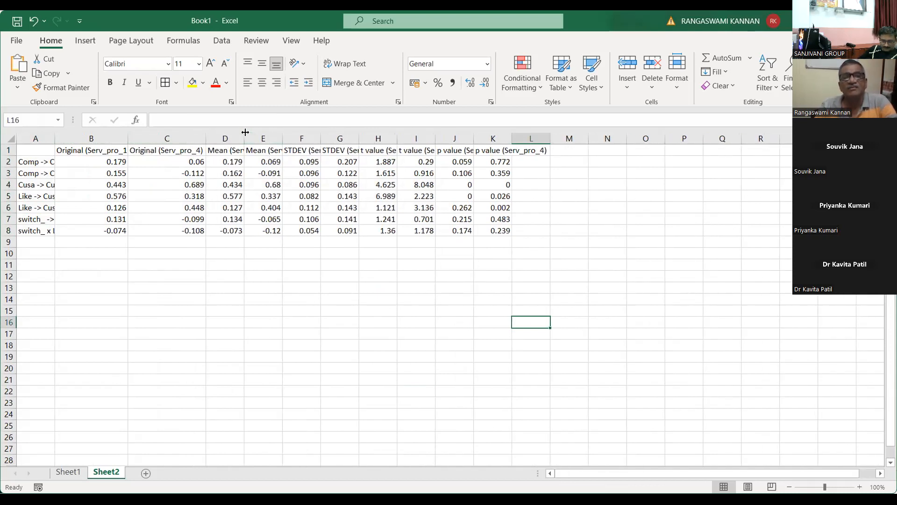
left_click_drag(247, 133, 293, 130)
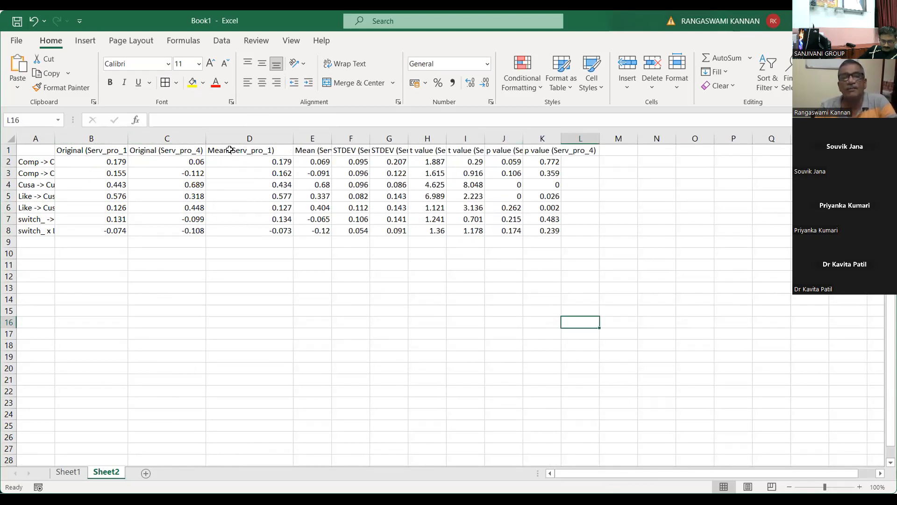
Clear the Mean, STDEV and t value data of both groups from cells D1:I8.
left_click_drag(219, 148, 466, 230)
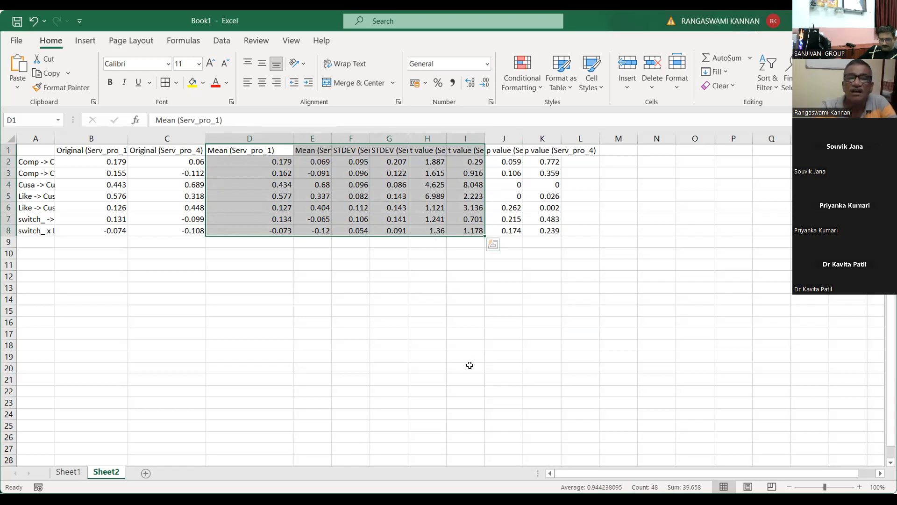
key("Delete")
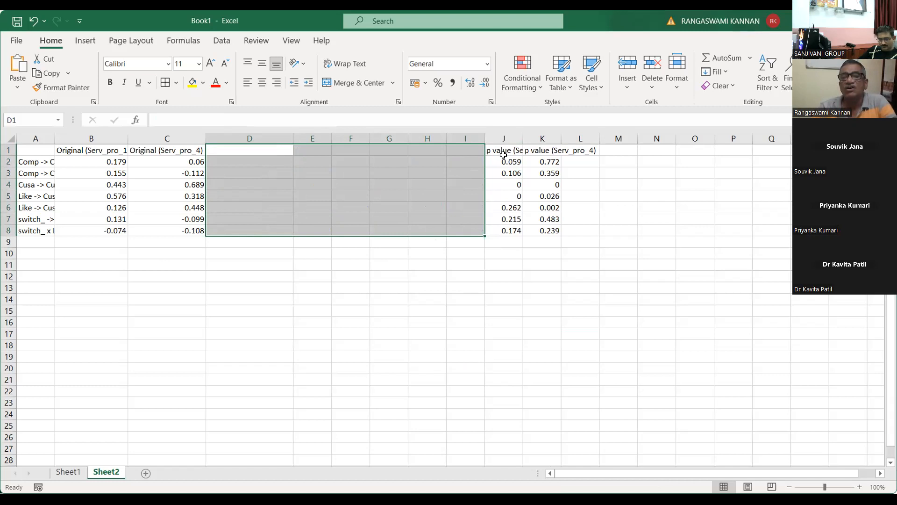
left_click_drag(506, 152, 517, 231)
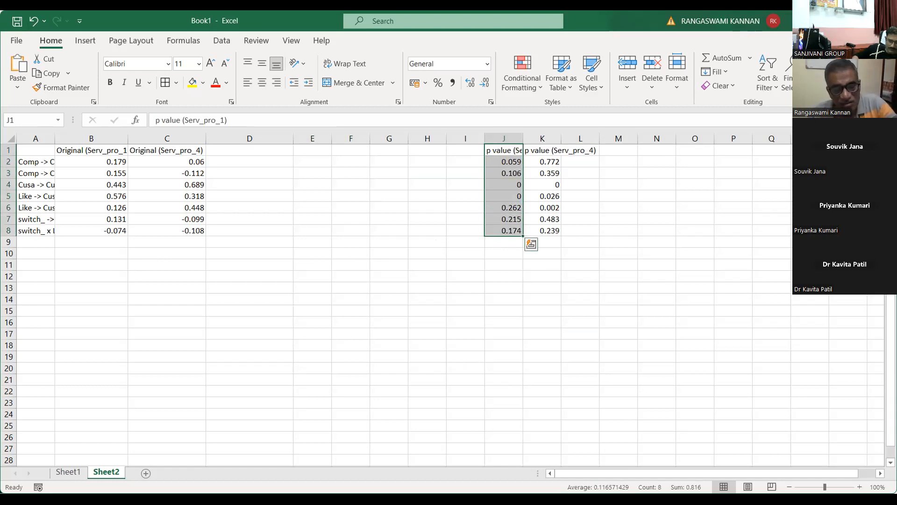
key("ctrl+c")
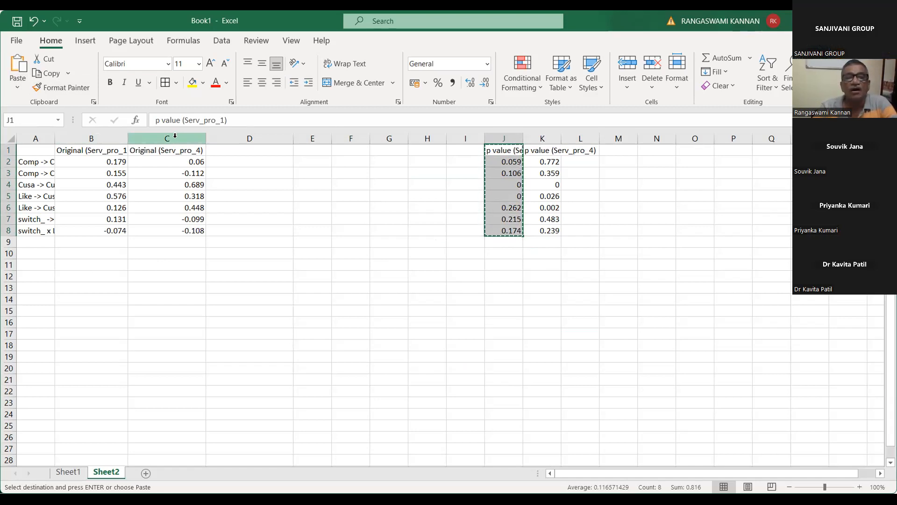
left_click(175, 136)
right_click(174, 136)
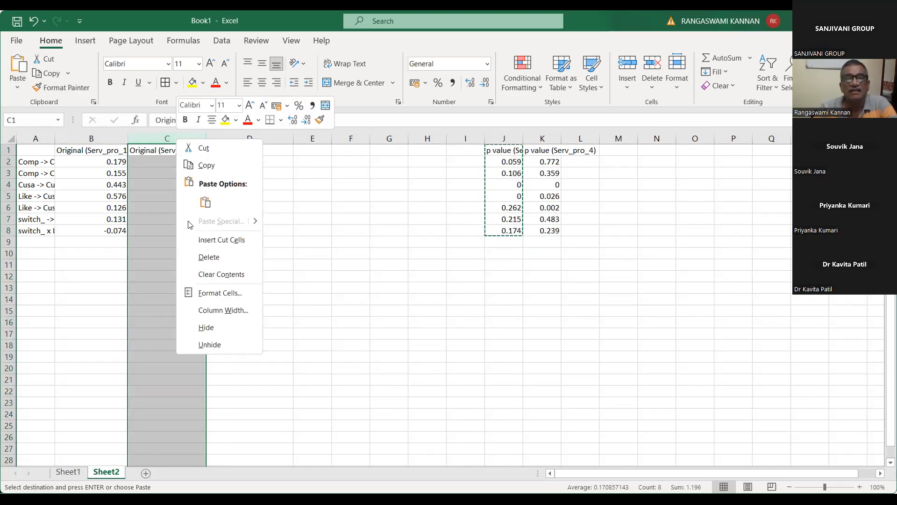
key("Escape")
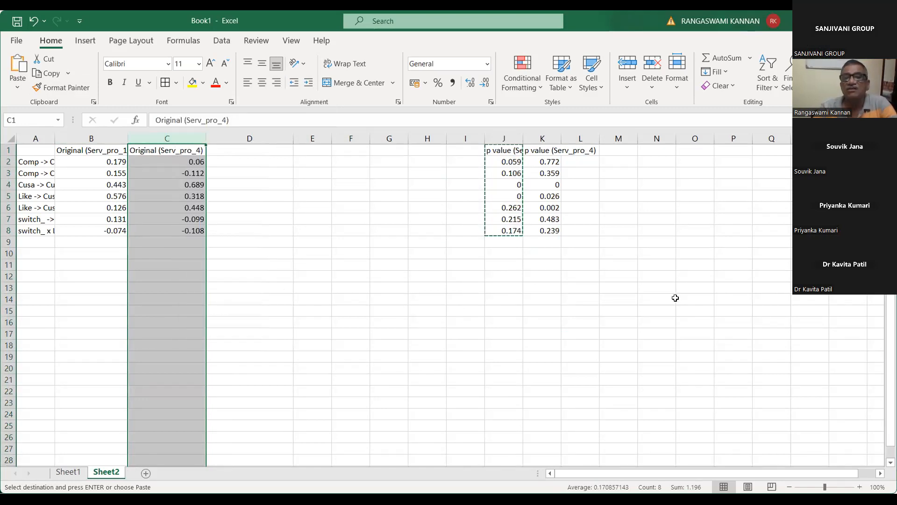
left_click(511, 276)
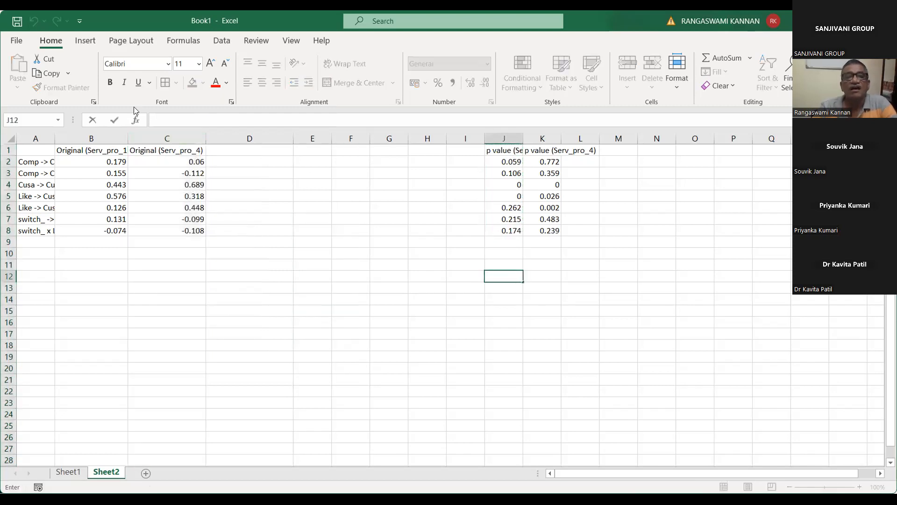
Insert a blank column before Original (Serv_pro_4) and move the p value (Serv_pro_1) cells into it, starting at C1.
right_click(166, 136)
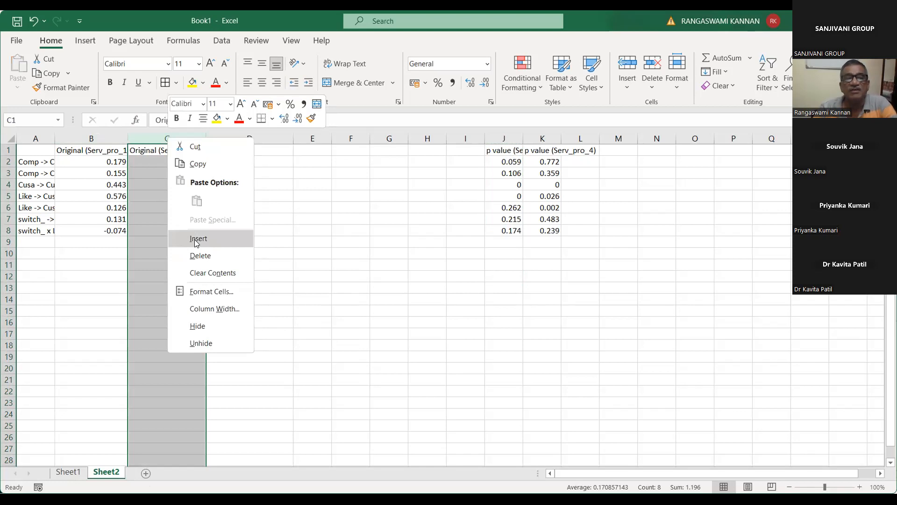
left_click(195, 239)
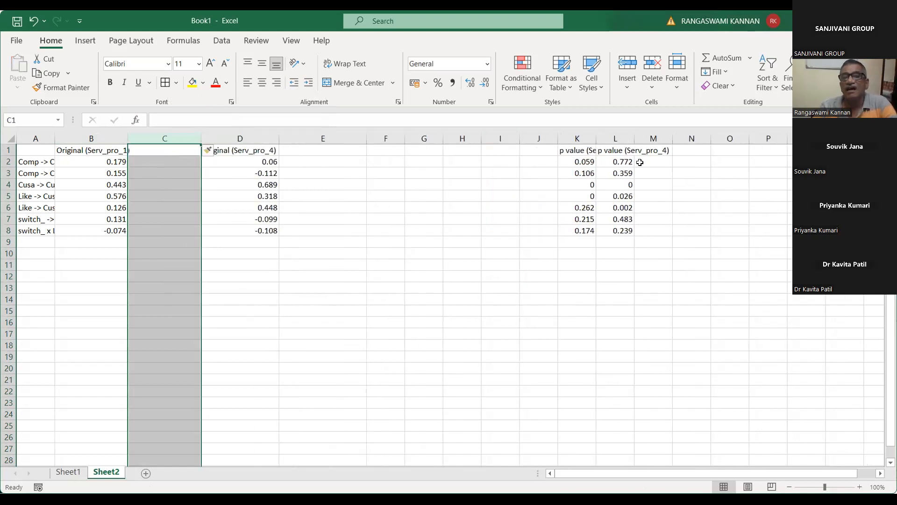
left_click_drag(575, 150, 579, 230)
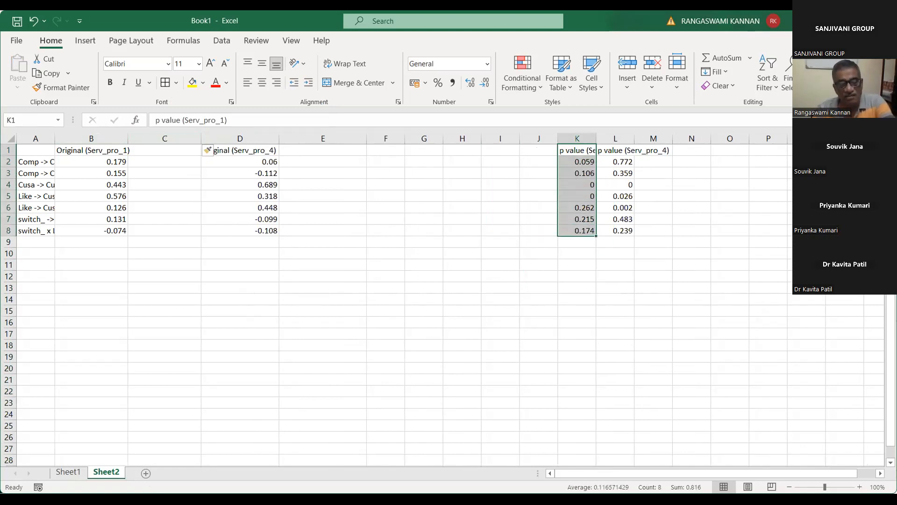
key("ctrl+c")
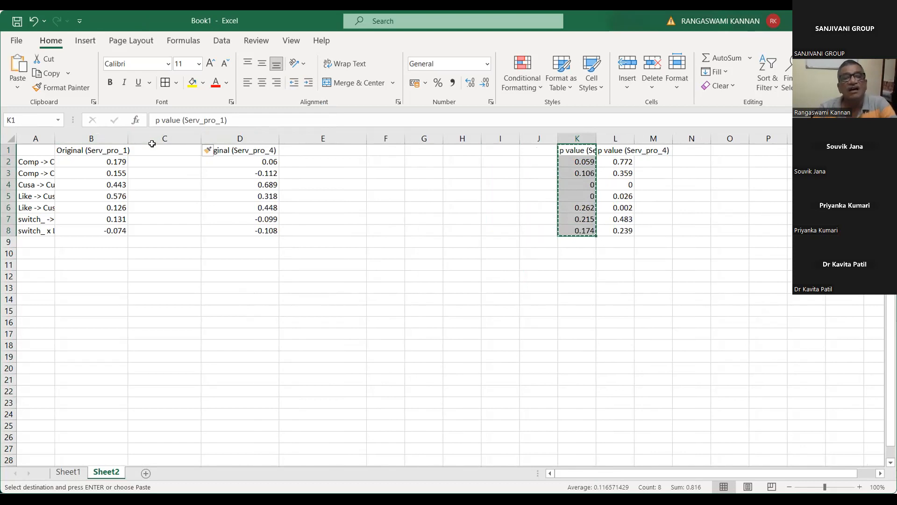
left_click(156, 149)
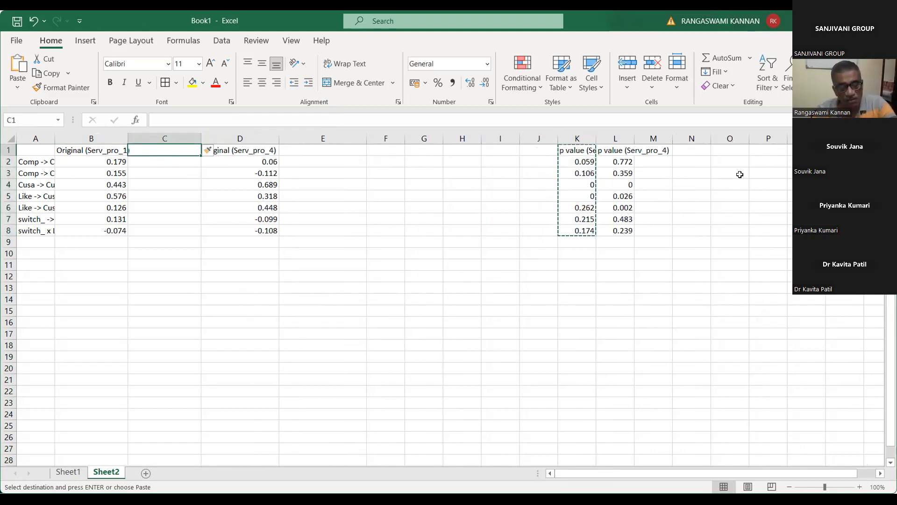
key("ctrl+v")
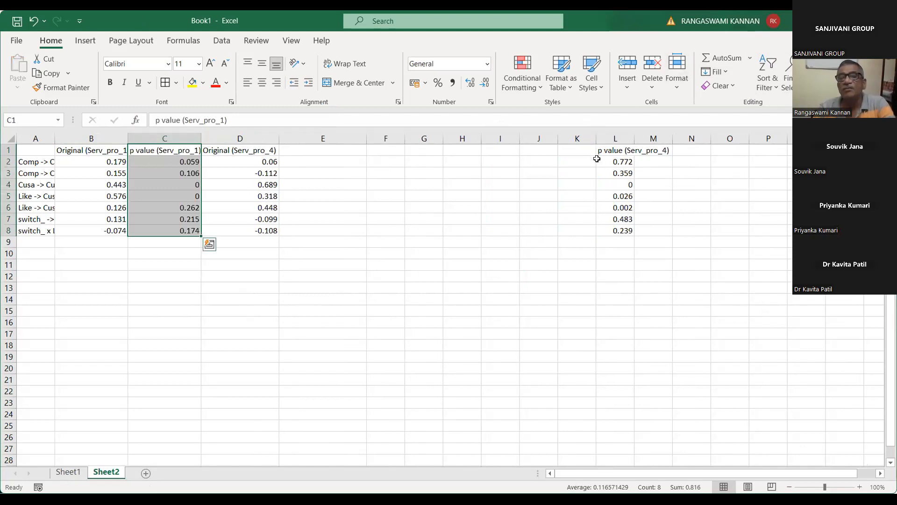
Move the p value (Serv_pro_4) cells beside the Original (Serv_pro_4) column, starting at E1.
left_click_drag(607, 150, 624, 230)
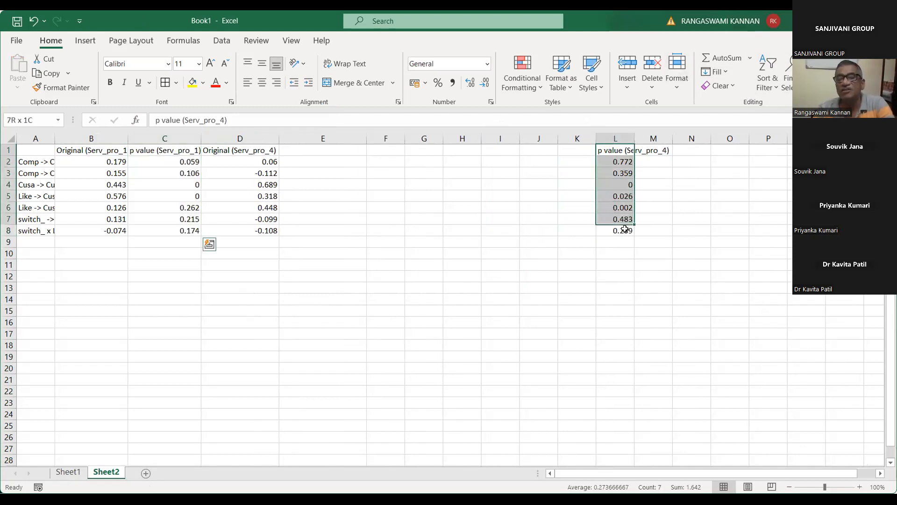
key("ctrl+v")
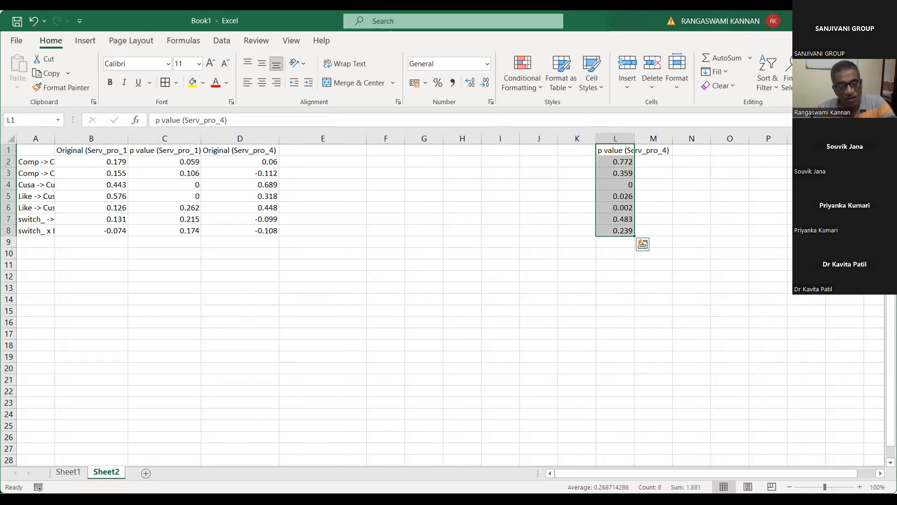
key("ctrl+c")
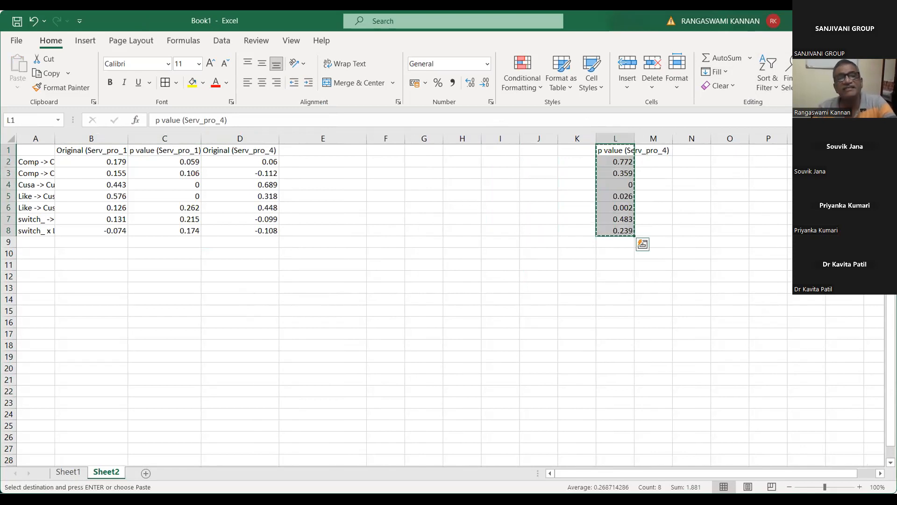
left_click(304, 150)
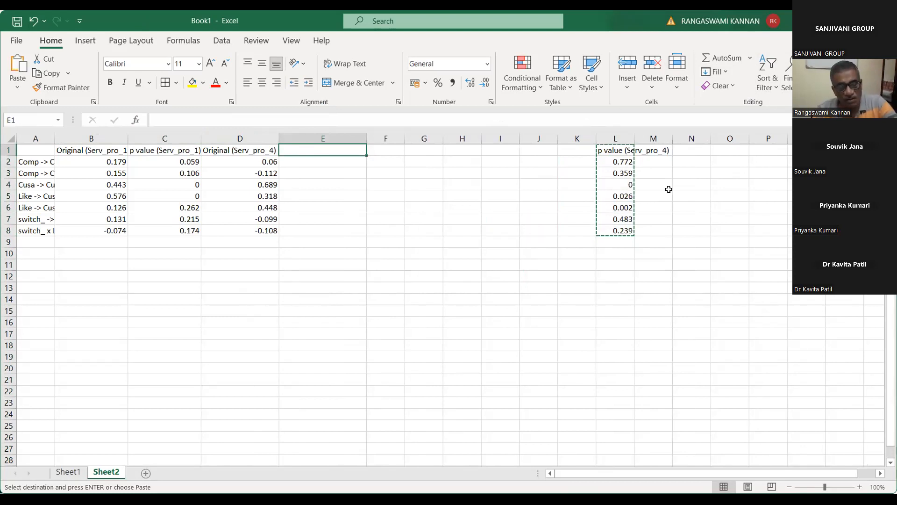
key("ctrl+v")
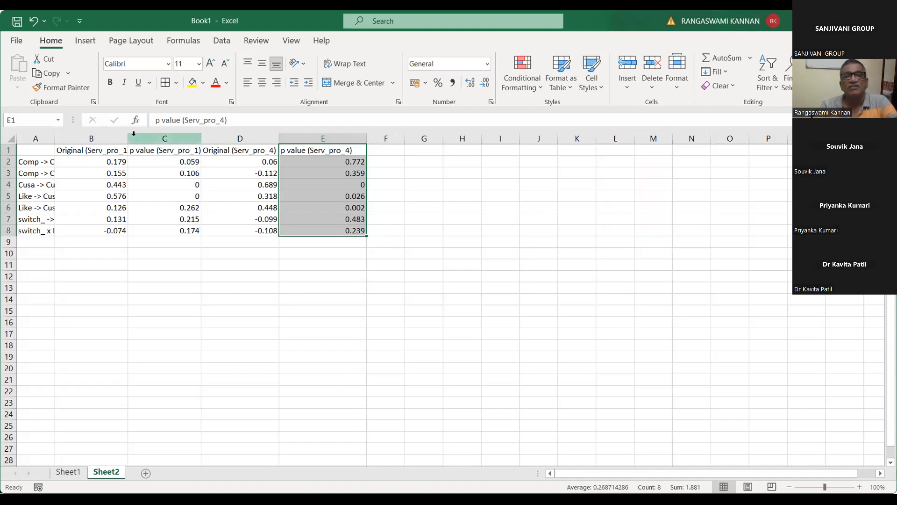
Fit column A to its path names, widen column F, and enter the heading "Invariace test (decision)" in F1.
double_click(54, 133)
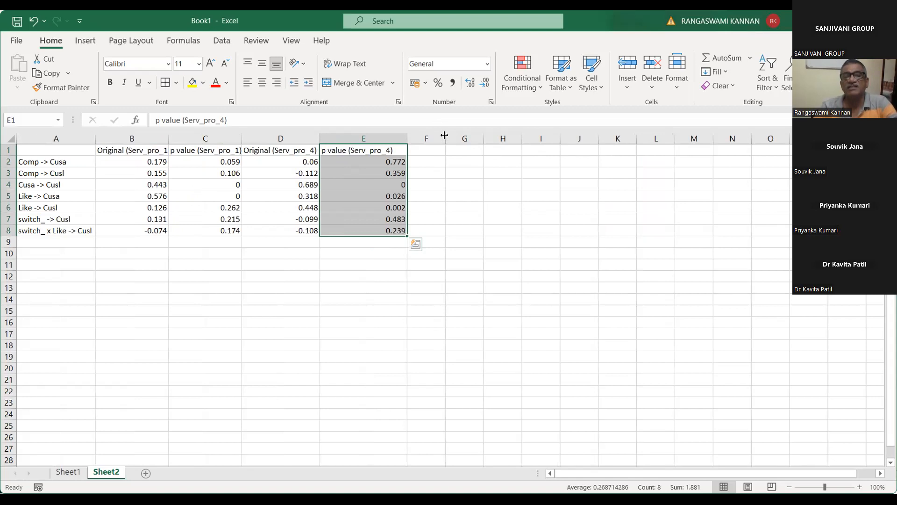
left_click_drag(445, 135, 543, 131)
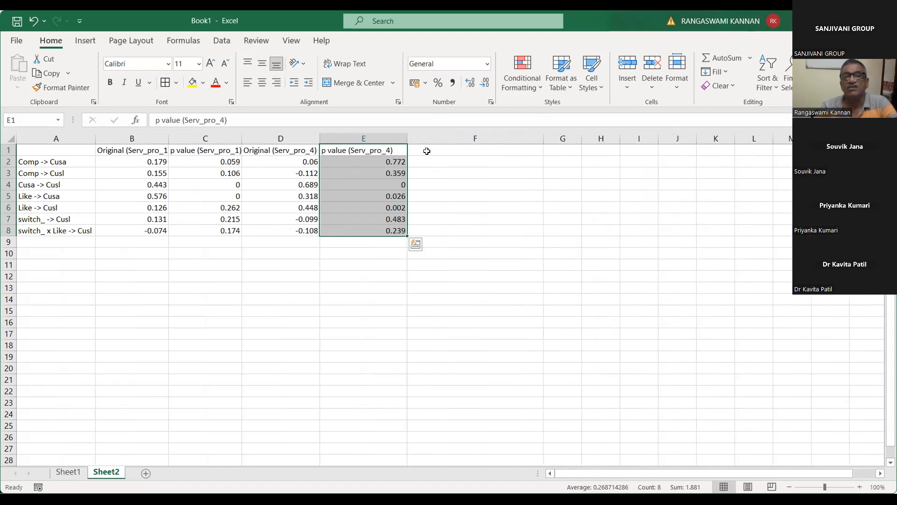
left_click(427, 151)
left_click(426, 151)
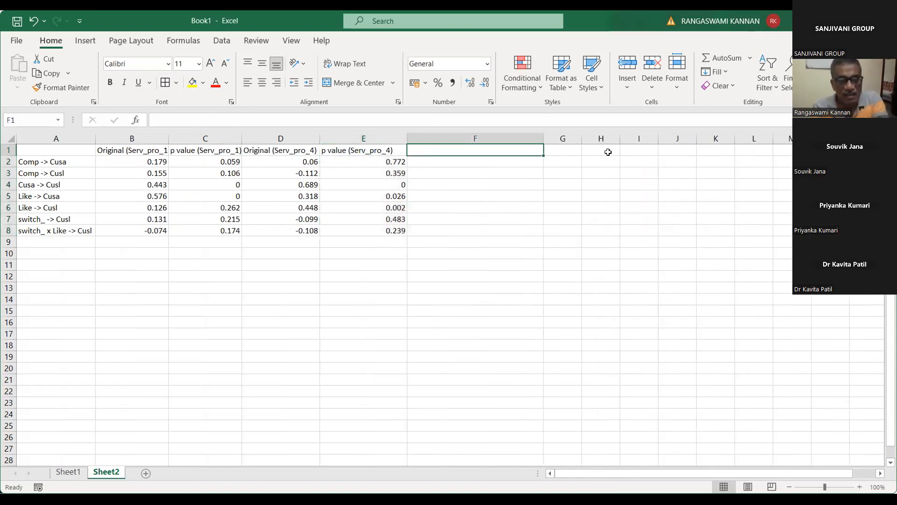
type("Inv")
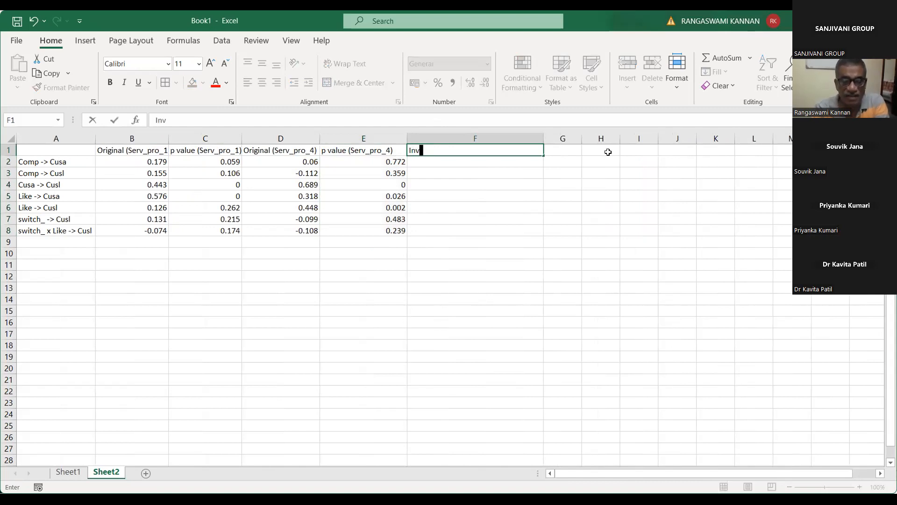
type("ari")
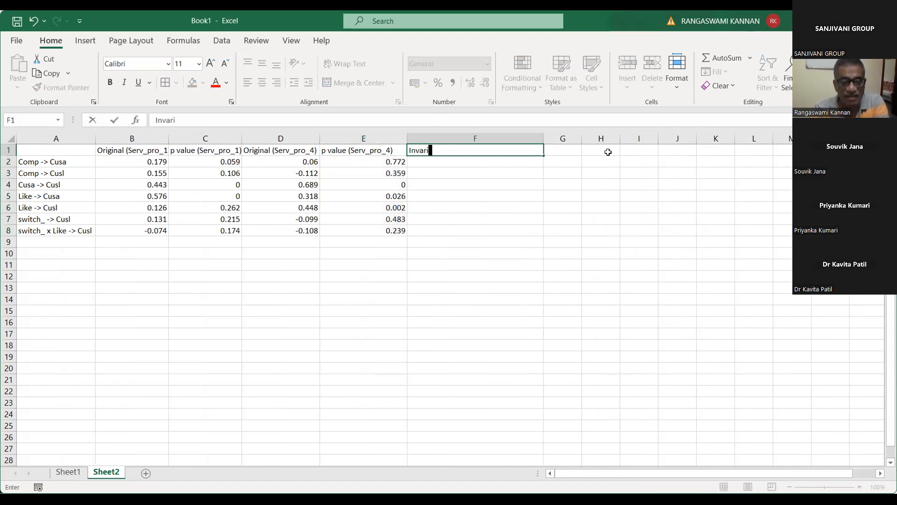
type("ace")
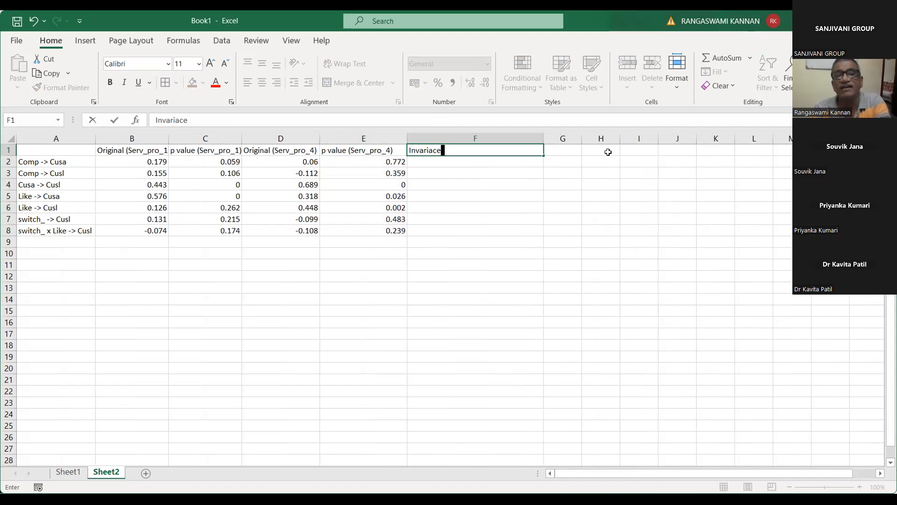
type(" test")
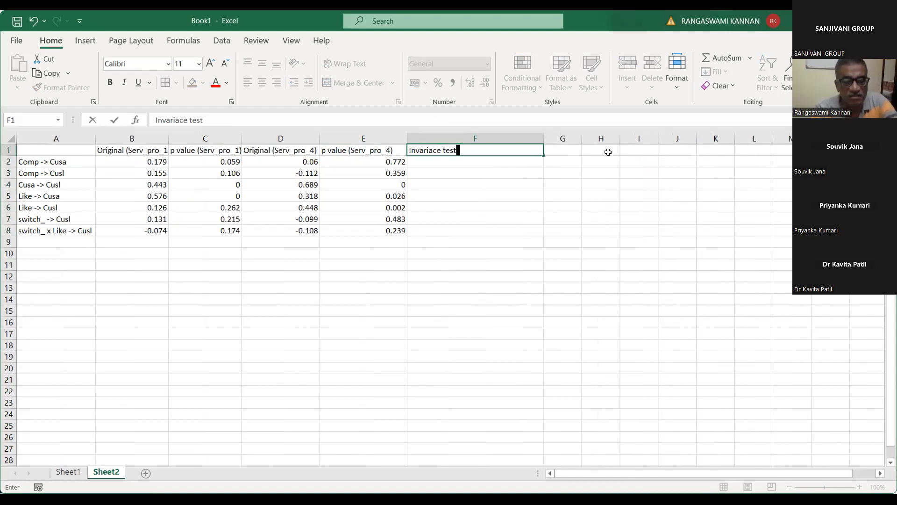
type(" (")
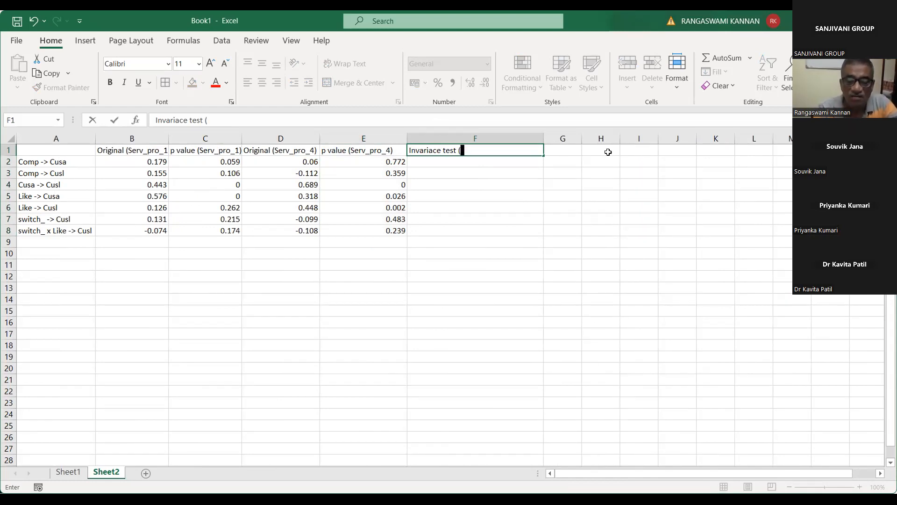
type("decision")
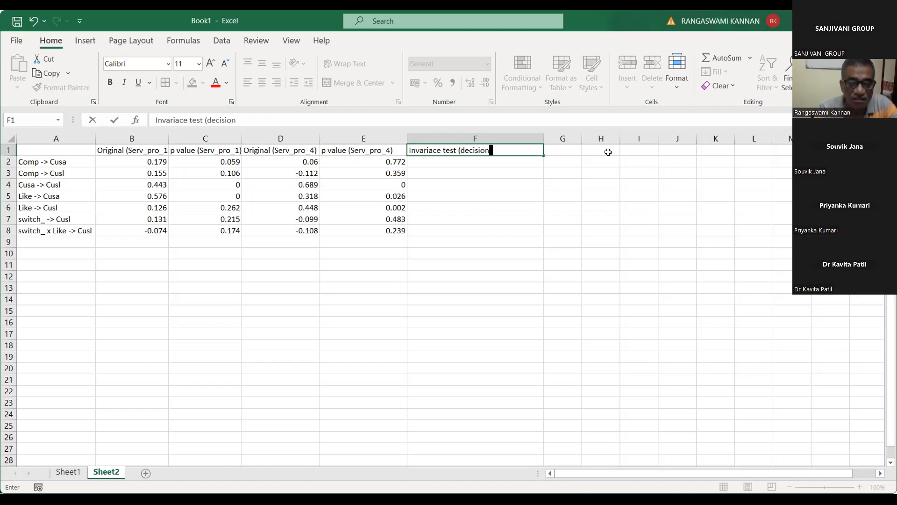
type(")")
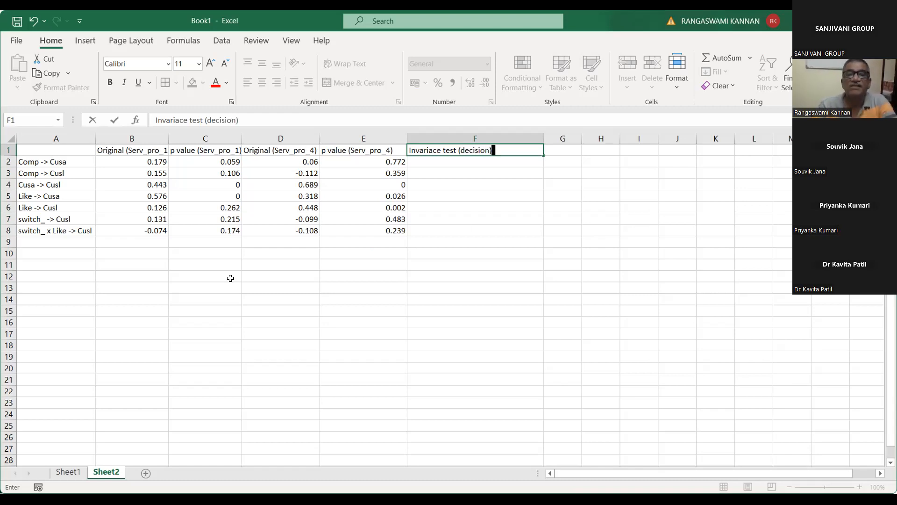
Enter the invariance decisions "yes" for Comp -> Cusa in F2 and "yyes" for Comp -> Cusl in F3.
left_click(180, 366)
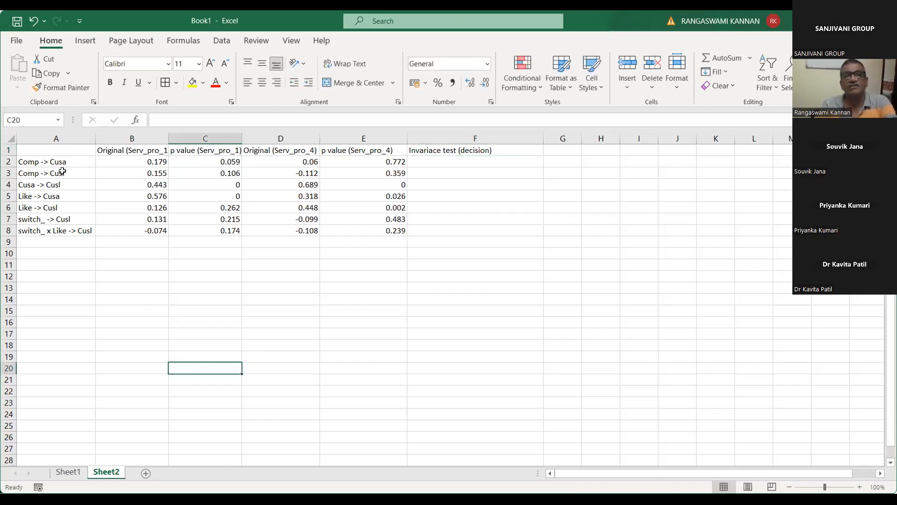
left_click(223, 162)
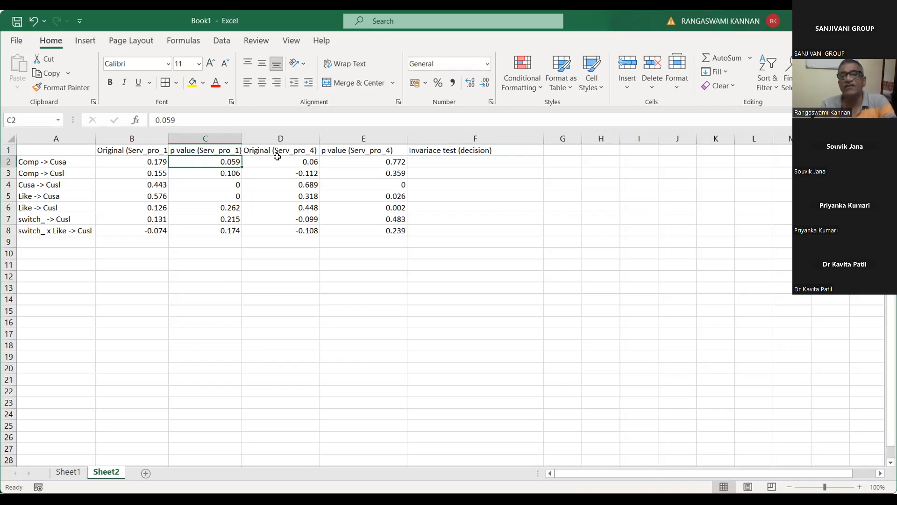
left_click(386, 159)
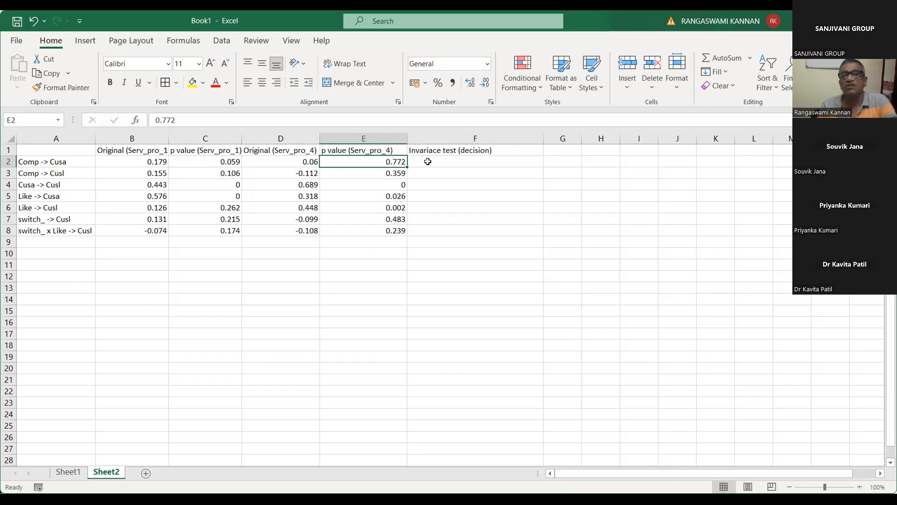
left_click(426, 160)
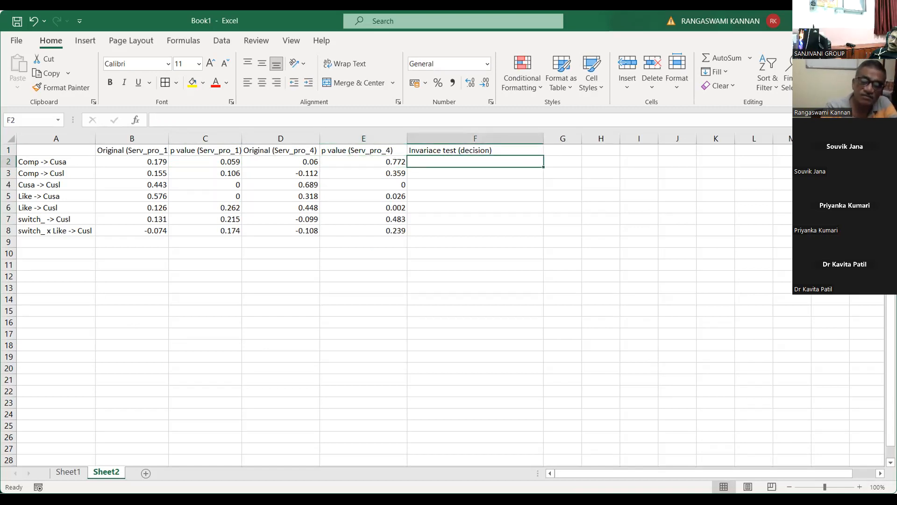
type("yes")
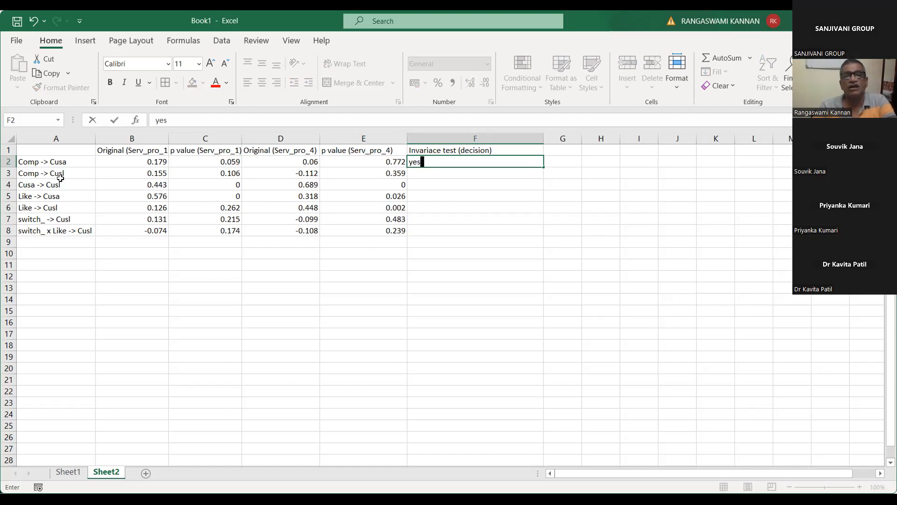
left_click(223, 173)
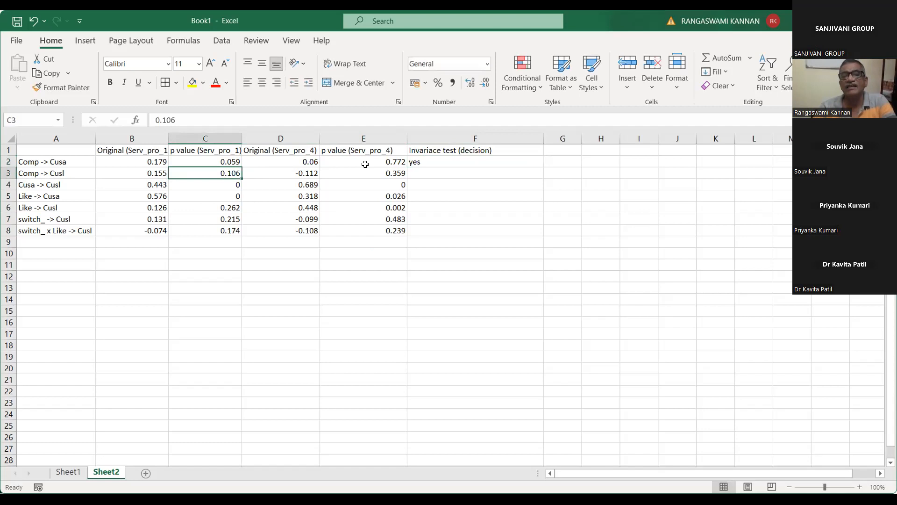
left_click(379, 171)
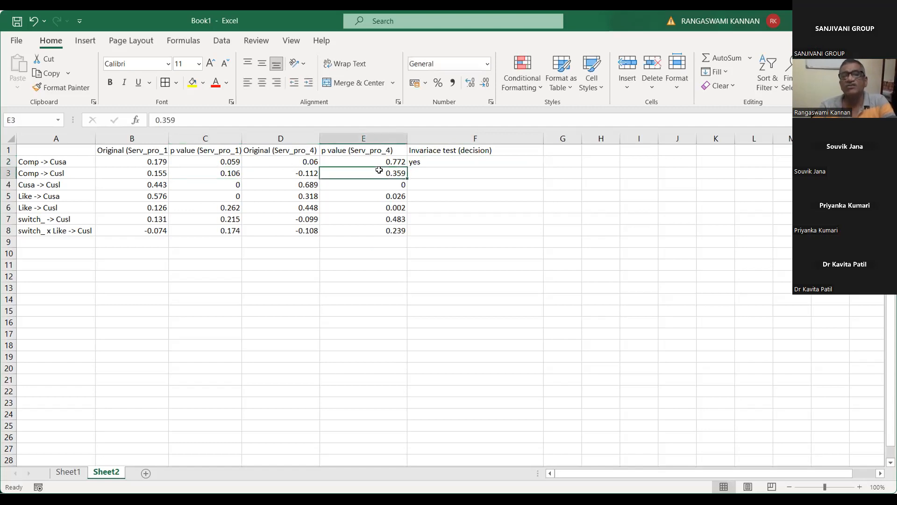
left_click(438, 172)
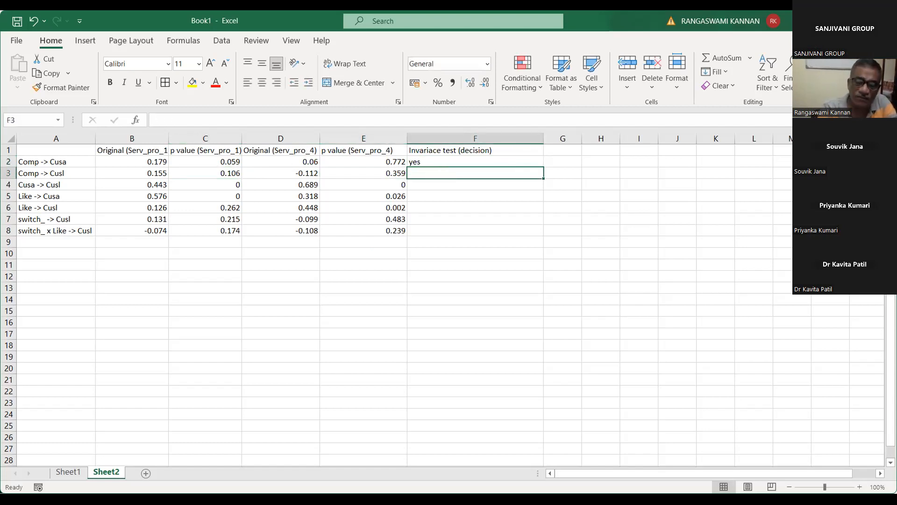
type("yyes")
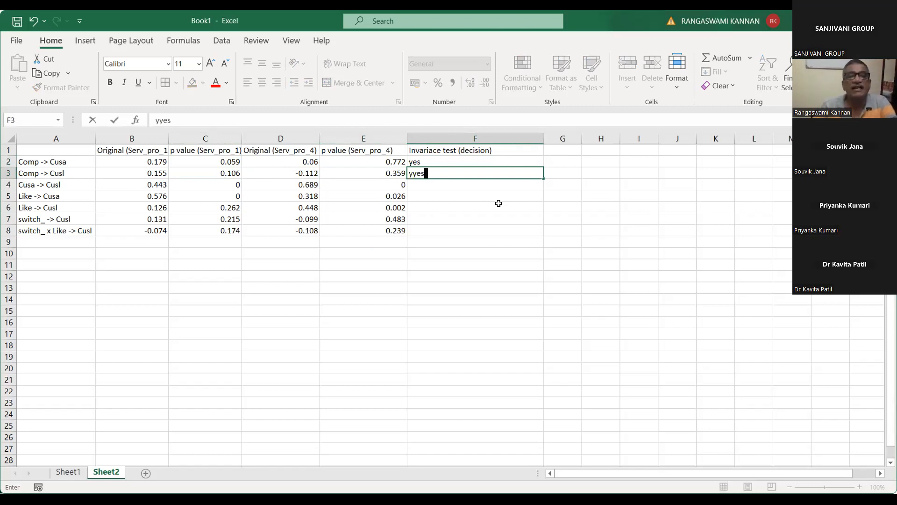
Enter the invariance decision "yes" for Cusa -> Cusl in F4 and for Like -> Cusa in F5.
left_click(225, 183)
left_click(393, 186)
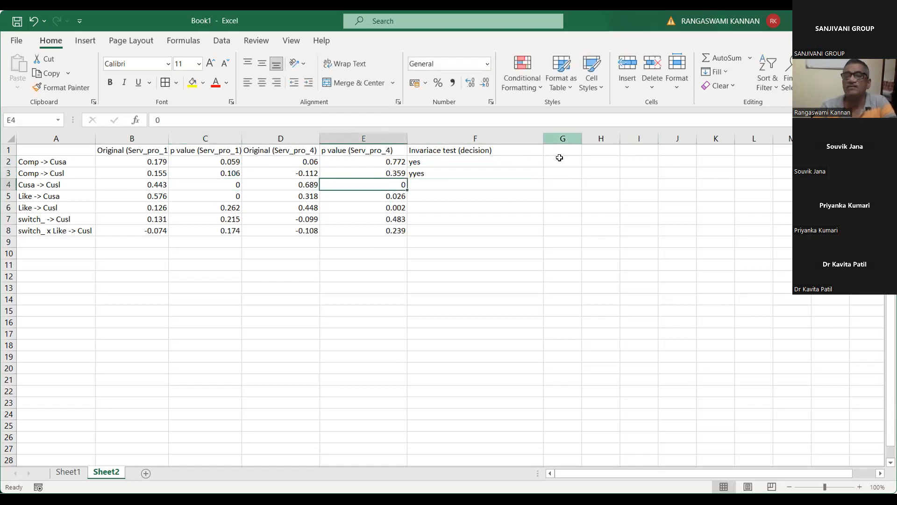
left_click(481, 183)
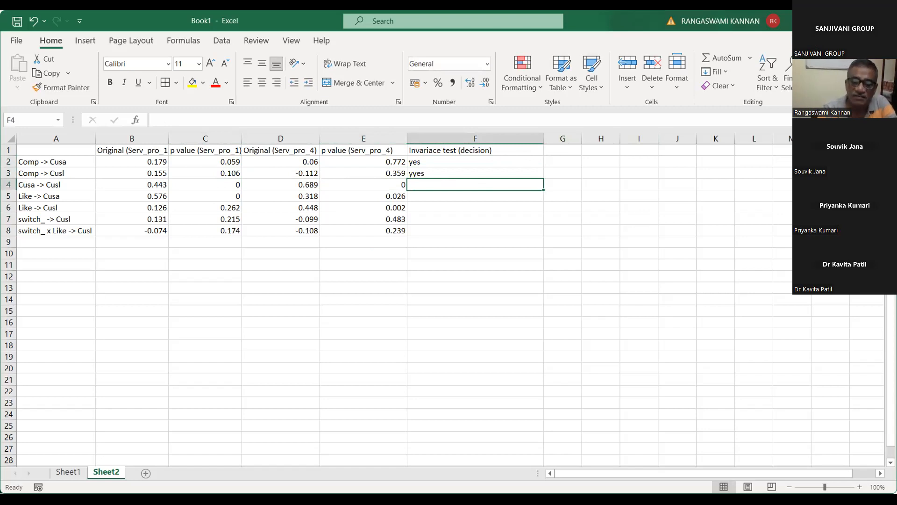
type("yes")
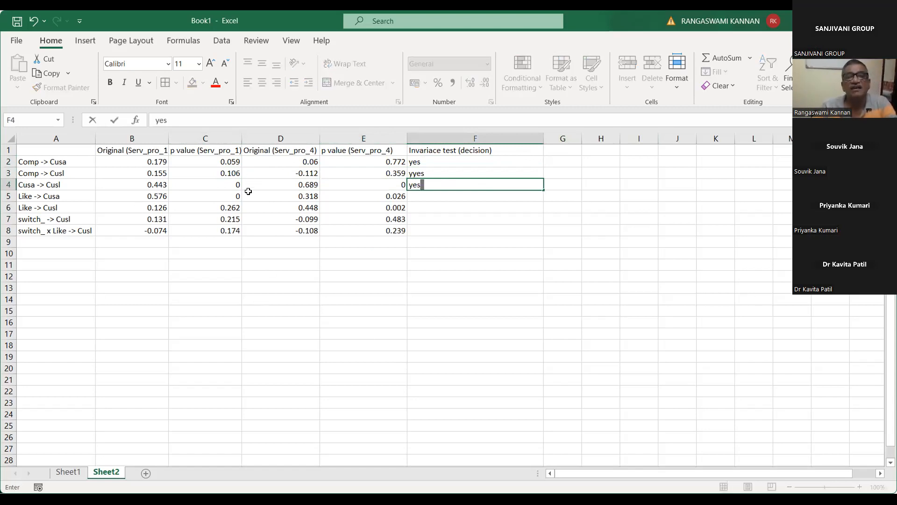
left_click(232, 196)
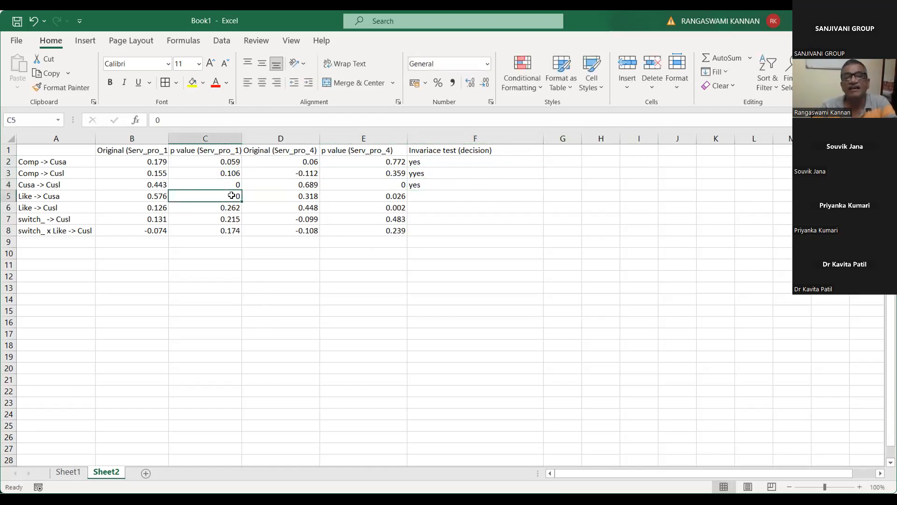
left_click(390, 199)
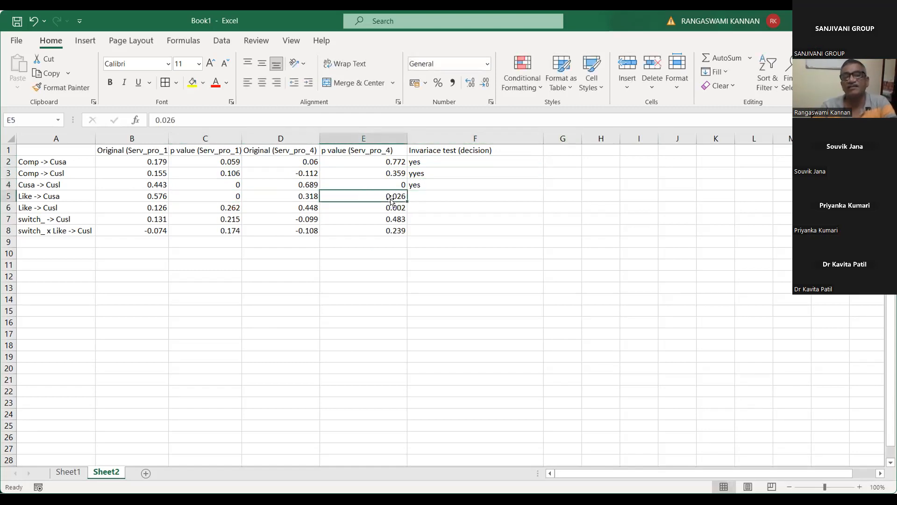
left_click(488, 198)
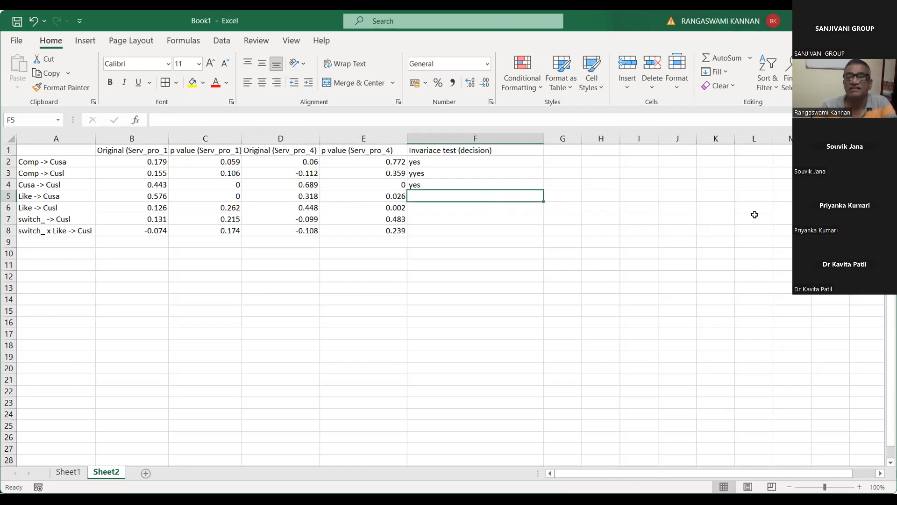
type("yes")
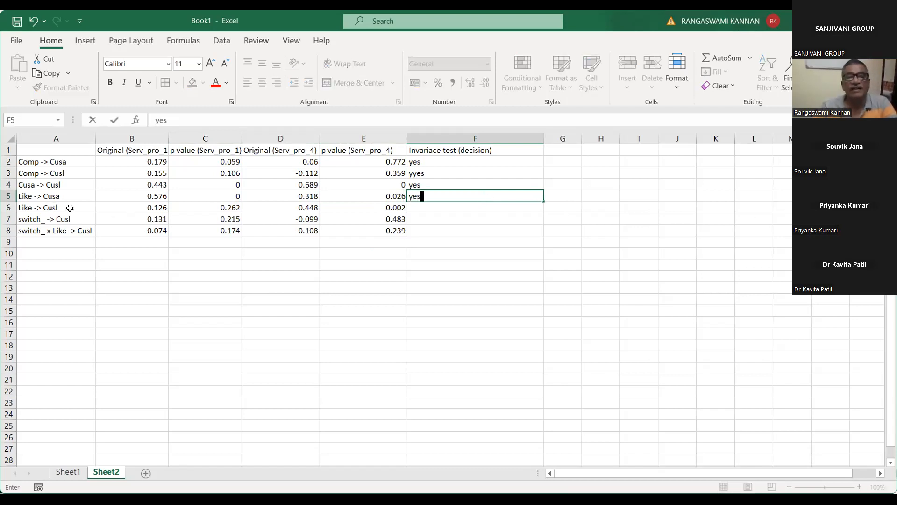
left_click(228, 208)
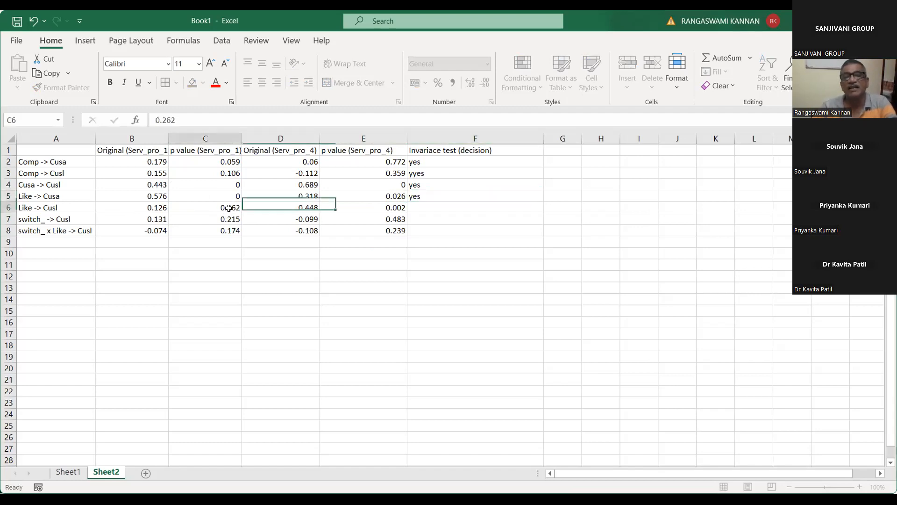
left_click(384, 207)
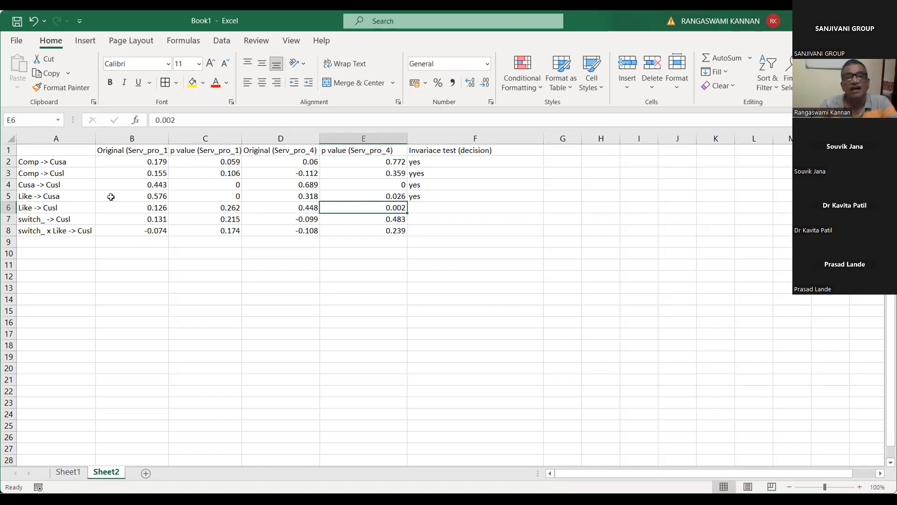
left_click(9, 207)
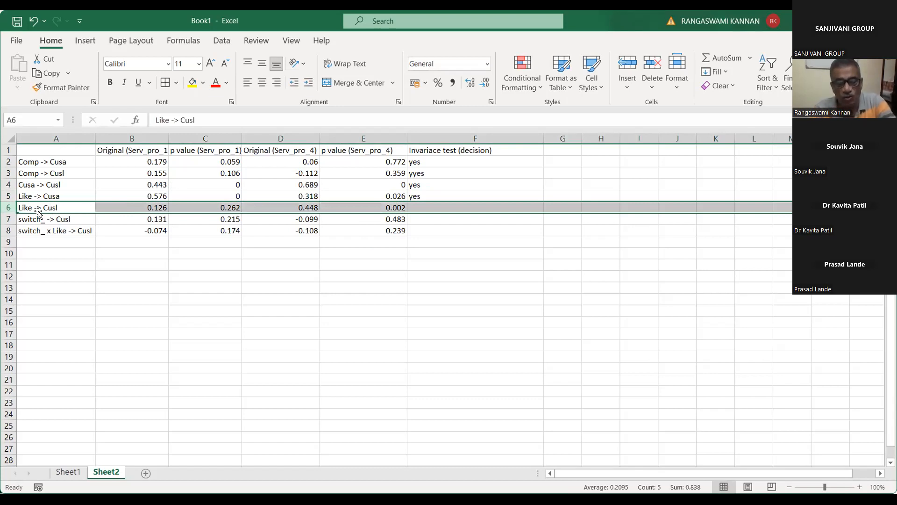
type("B")
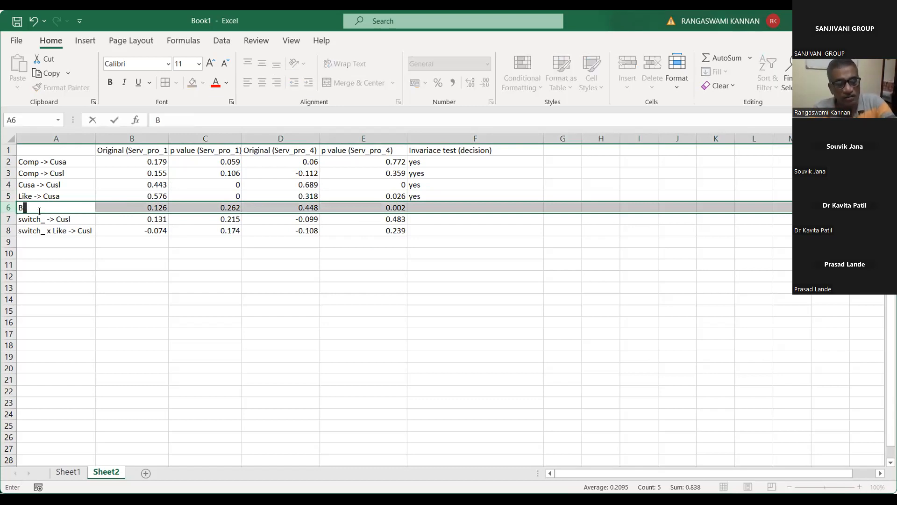
key("ctrl+z")
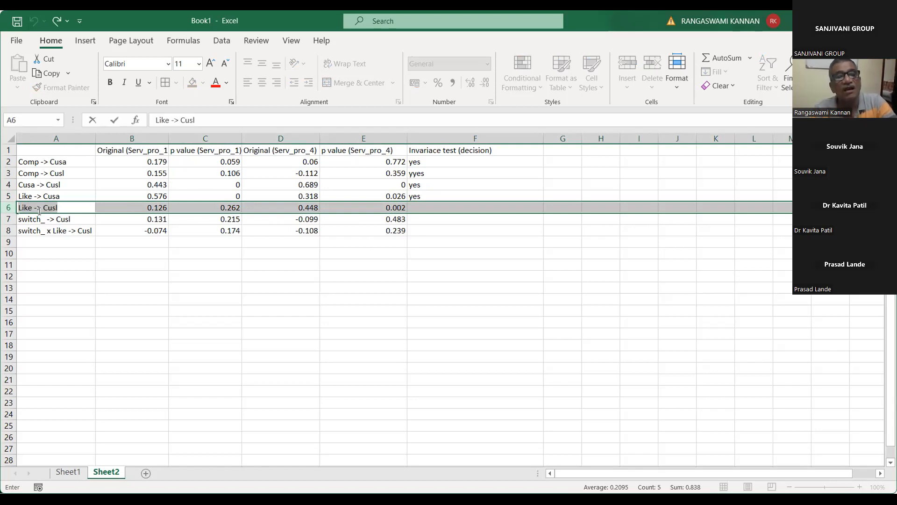
left_click_drag(56, 414, 56, 379)
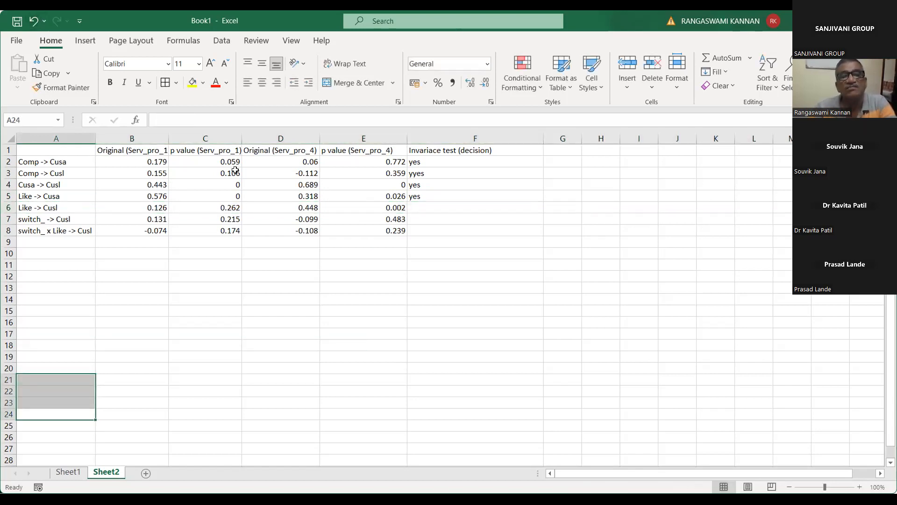
Make the Like -> Cusl p values of both groups bold in cells E6 and C6.
left_click(218, 186)
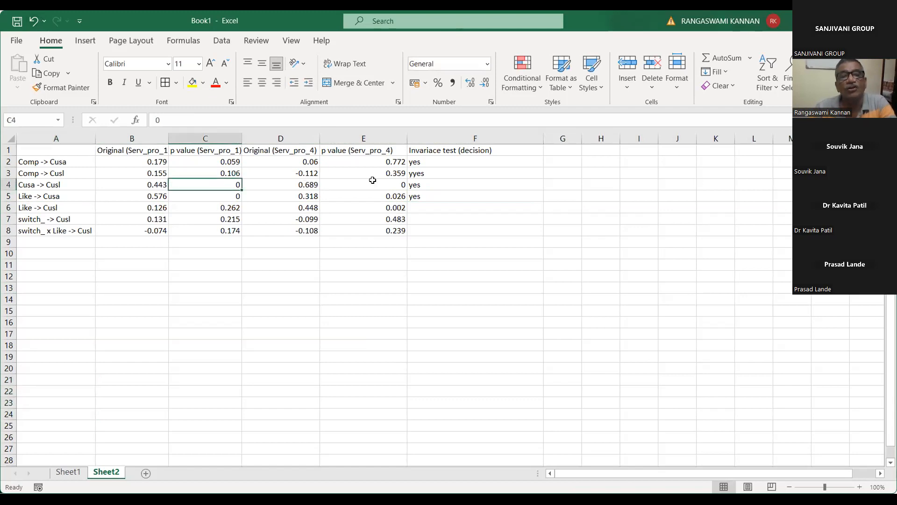
left_click(401, 187)
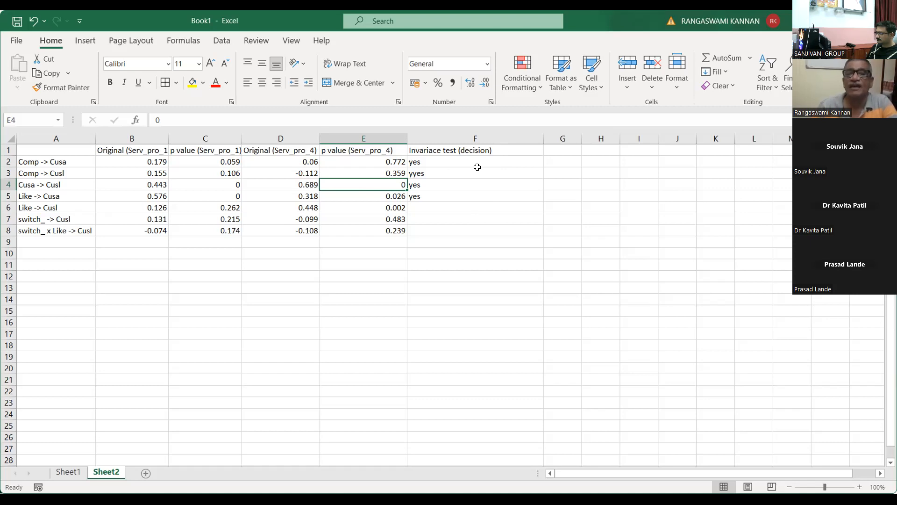
left_click(434, 149)
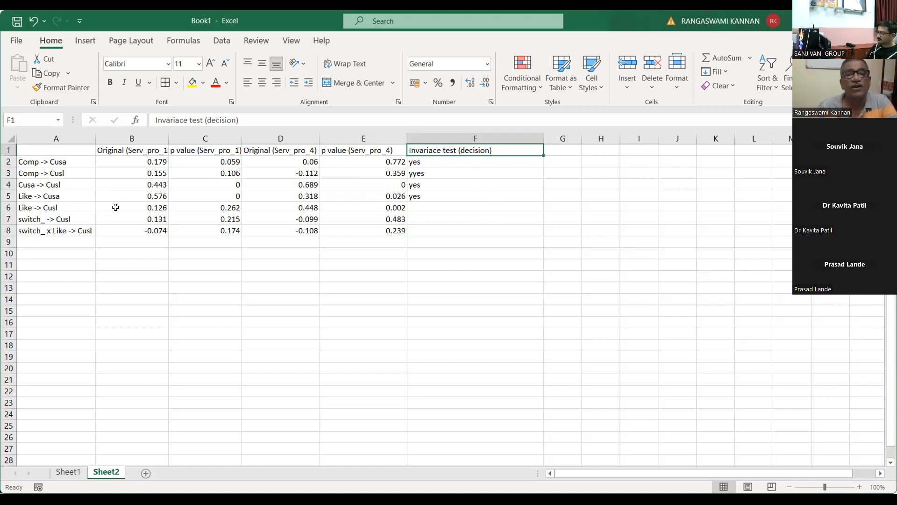
left_click(228, 194)
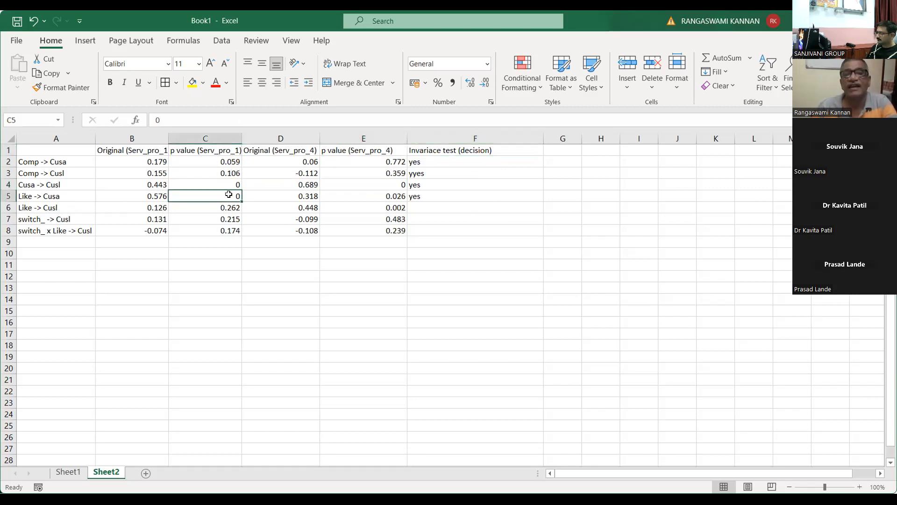
left_click(387, 196)
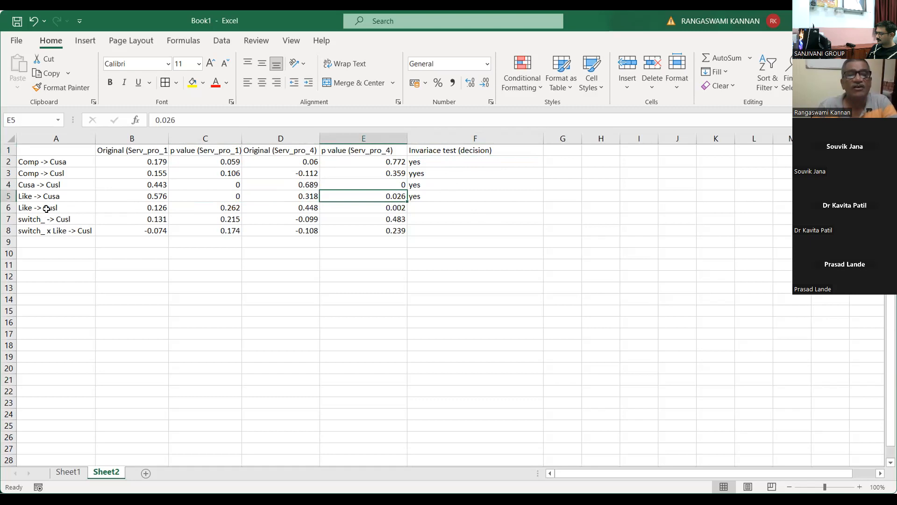
left_click(220, 206)
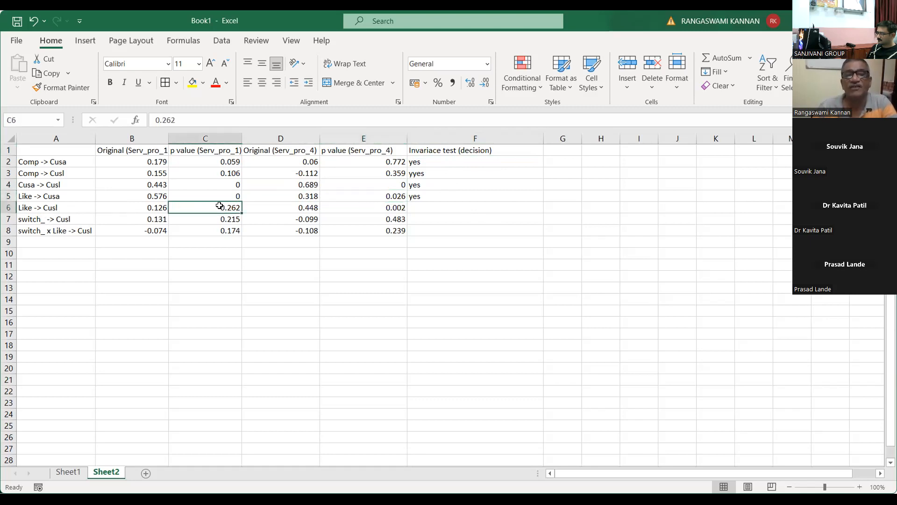
left_click(378, 208)
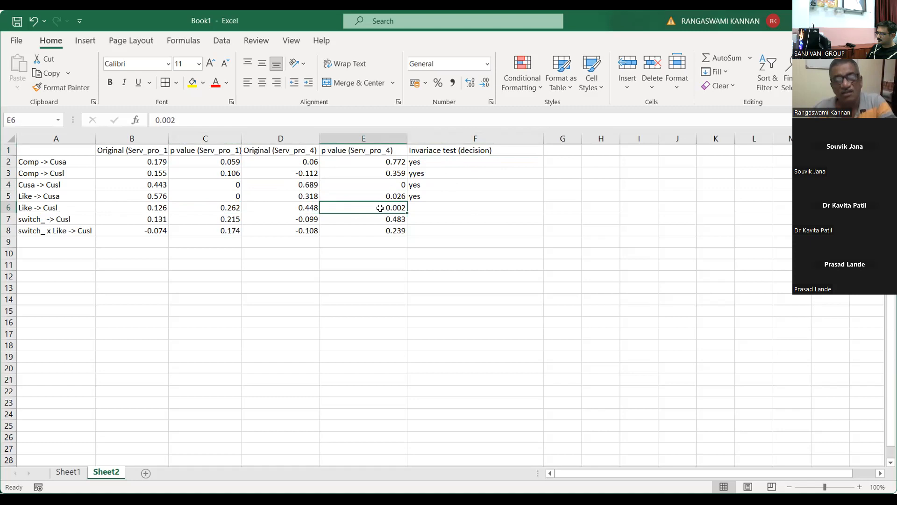
key("ctrl+b")
left_click(227, 207)
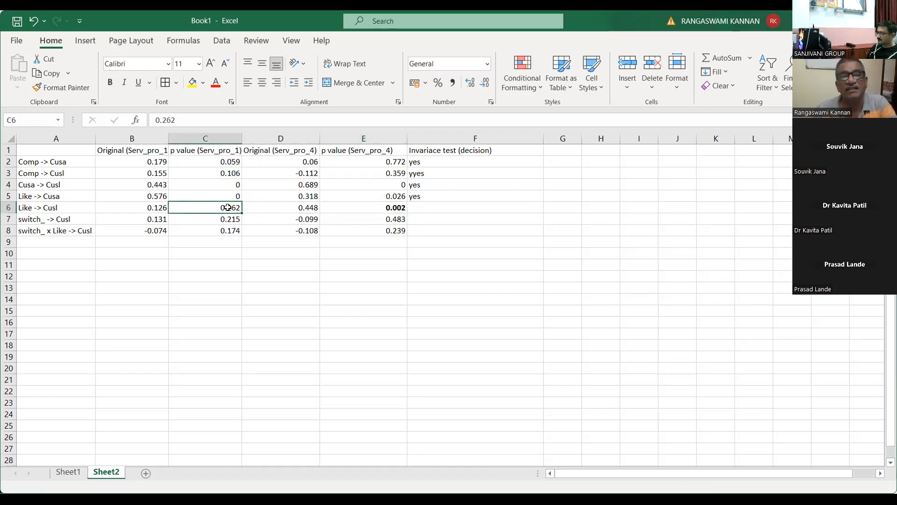
key("ctrl+b")
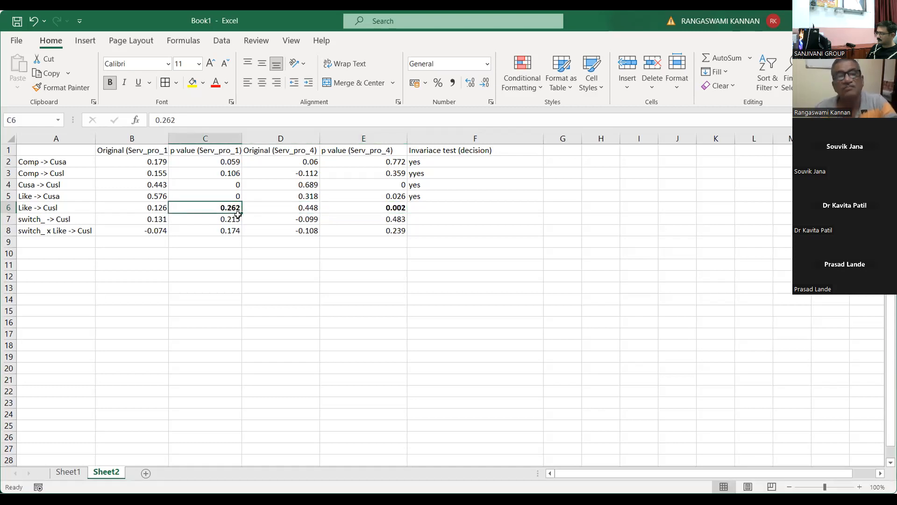
Enter the invariance decisions "No" for Like -> Cusl in F6 and "yes" for switch_ -> Cusl in F7.
left_click(428, 208)
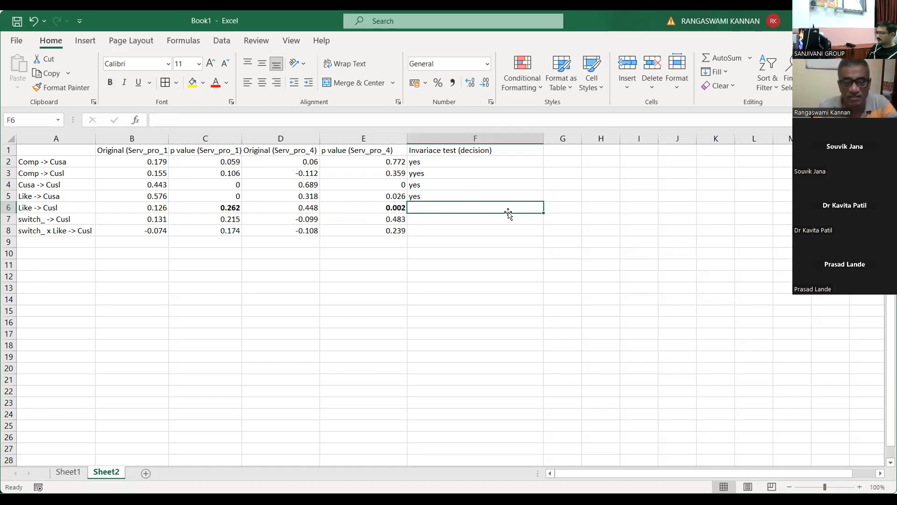
type("No")
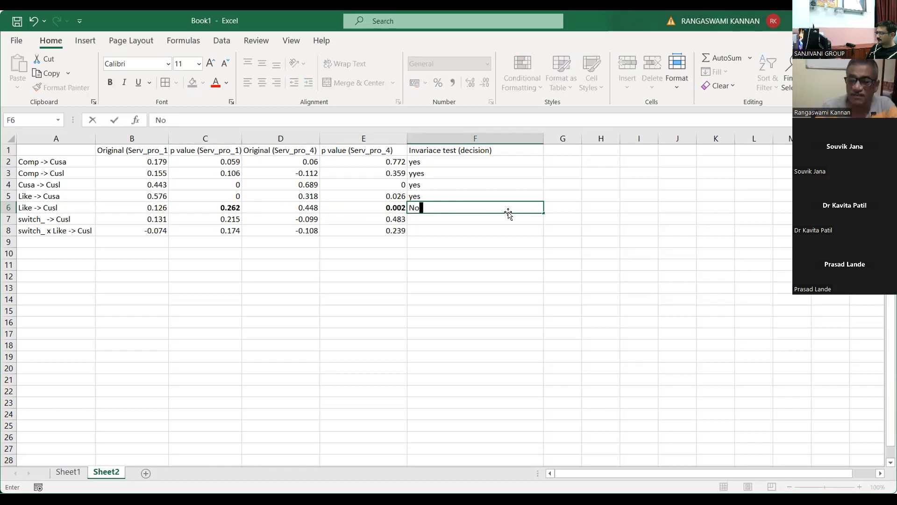
key("Return")
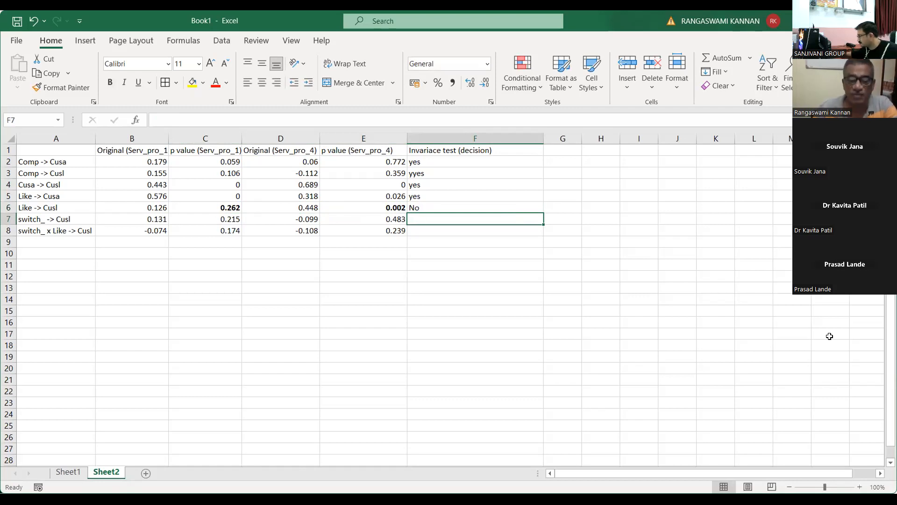
type("yes")
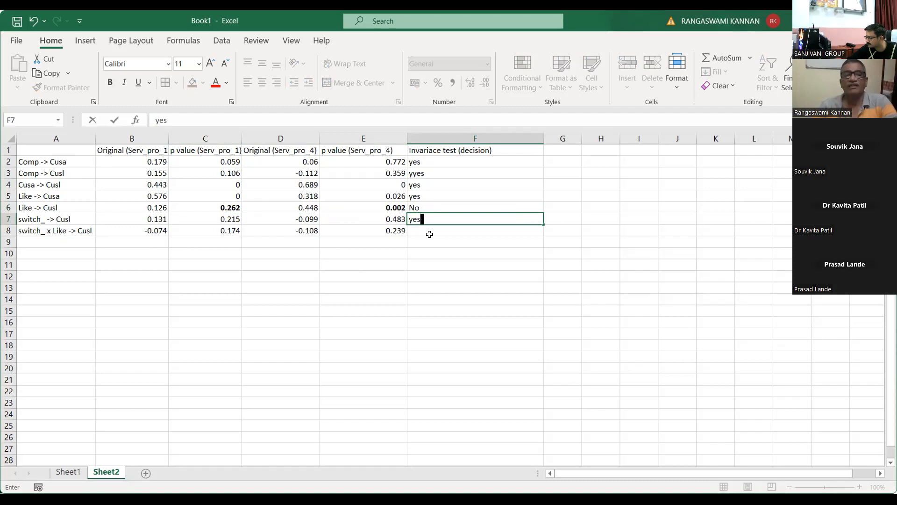
mouse_move(77, 161)
left_mouse_down()
mouse_move(81, 218)
mouse_move(161, 232)
mouse_move(300, 223)
mouse_move(418, 237)
mouse_move(420, 207)
mouse_move(428, 214)
left_mouse_up()
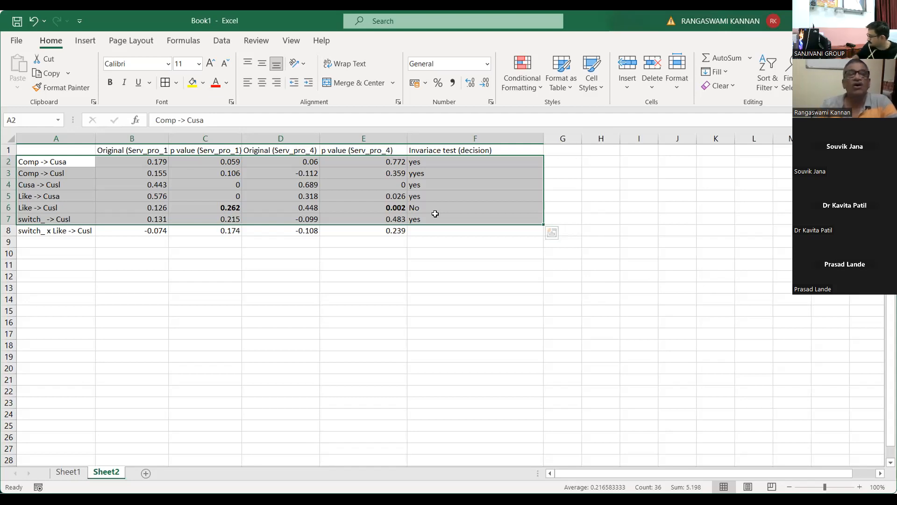
left_click(435, 214)
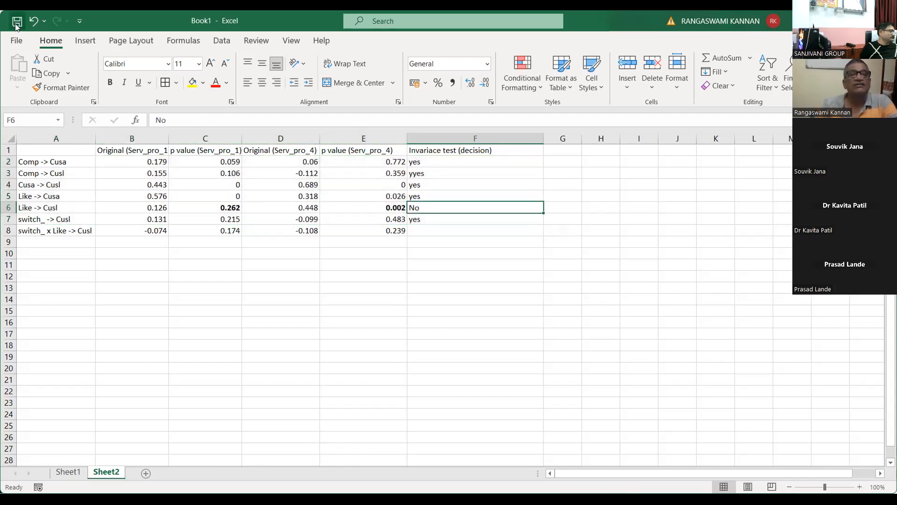
left_click(16, 21)
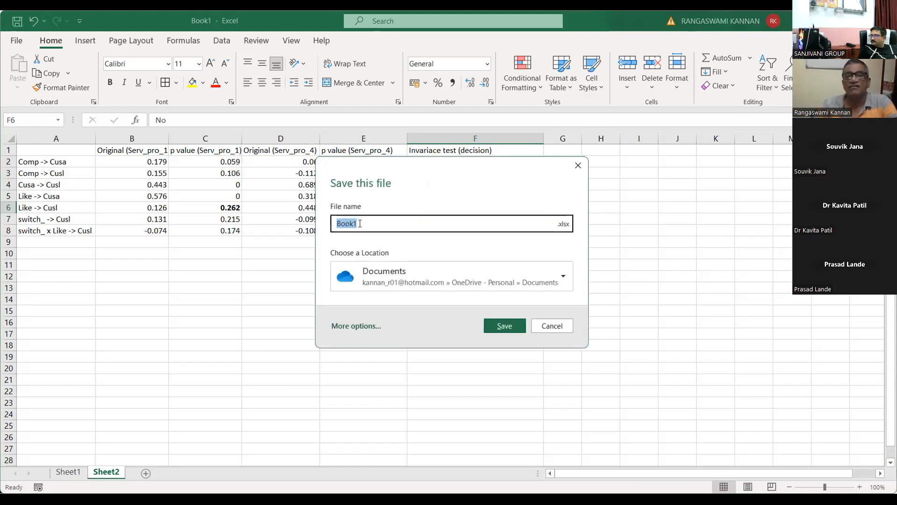
left_click(560, 329)
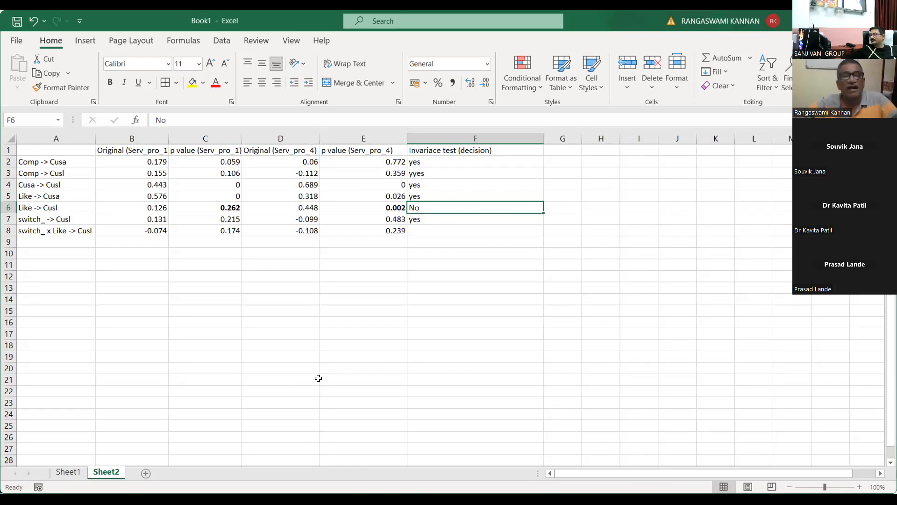
Save the workbook in the Downloads folder under the file name Invariance MGA.xlsx.
left_click(17, 40)
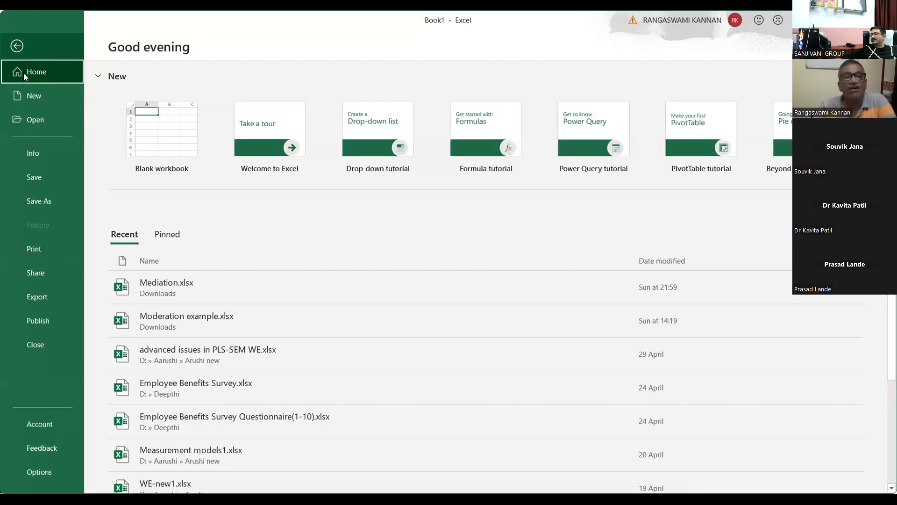
left_click(33, 202)
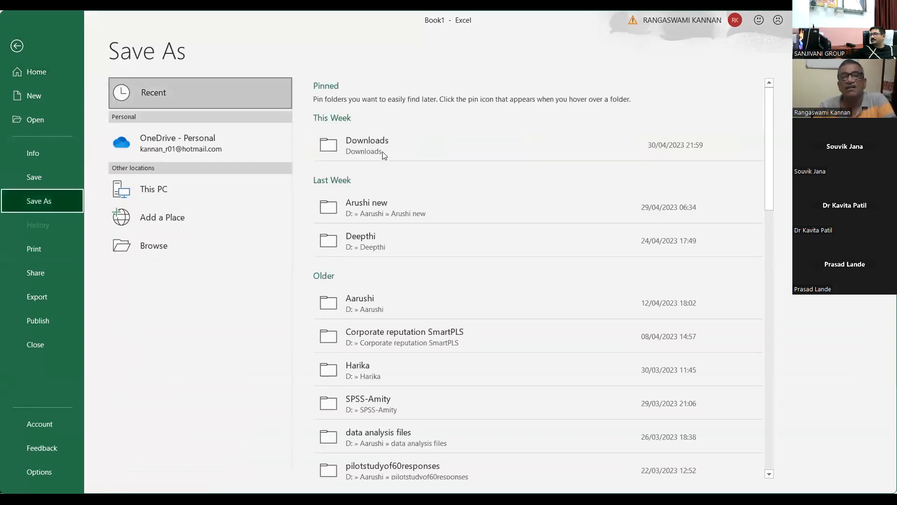
left_click(382, 152)
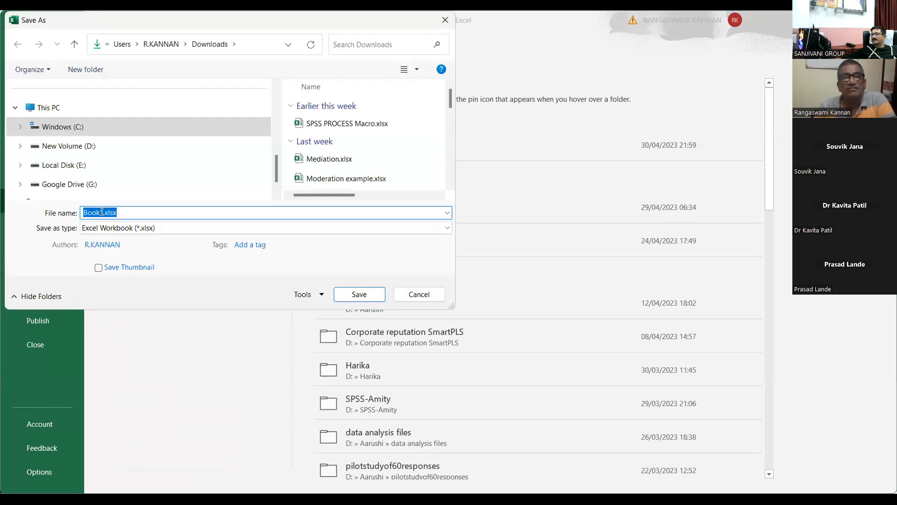
left_click(103, 212)
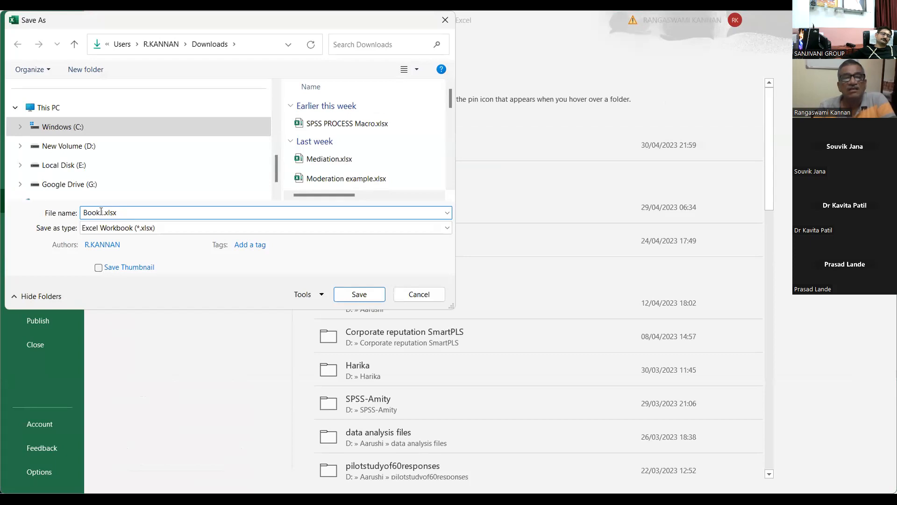
left_click_drag(100, 212, 119, 212)
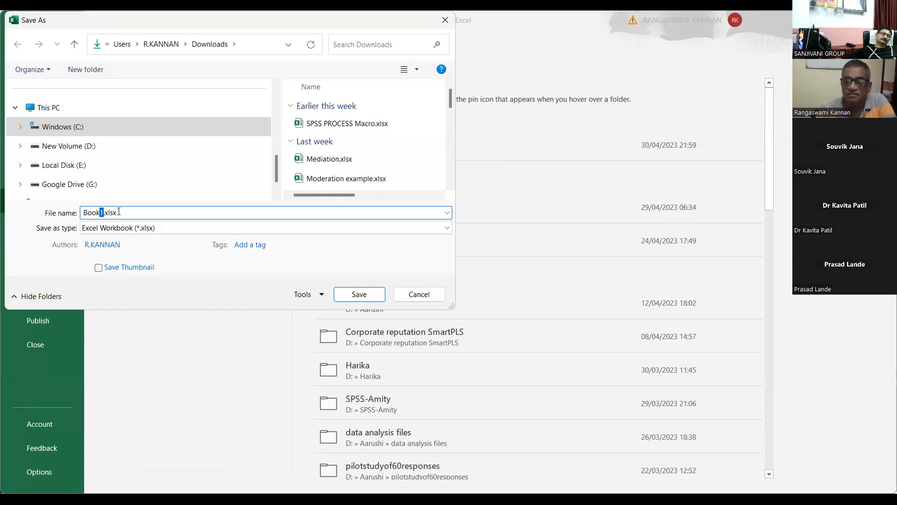
key("BackSpace")
key("BackSpace")
key("BackSpace")
key("BackSpace")
key("BackSpace")
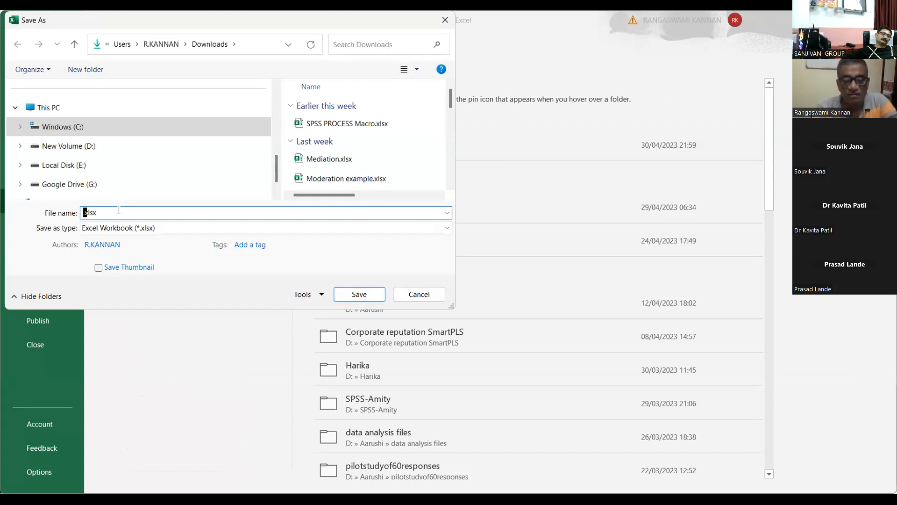
type("Inva")
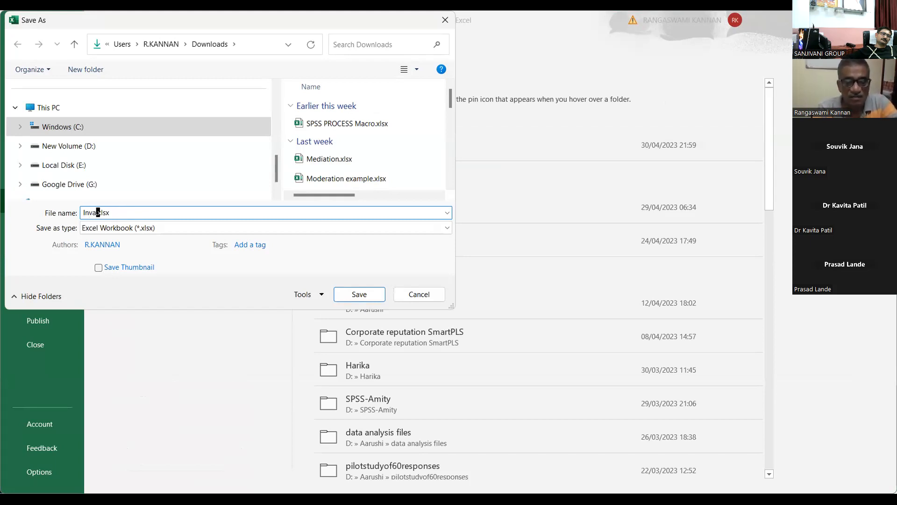
type("riance")
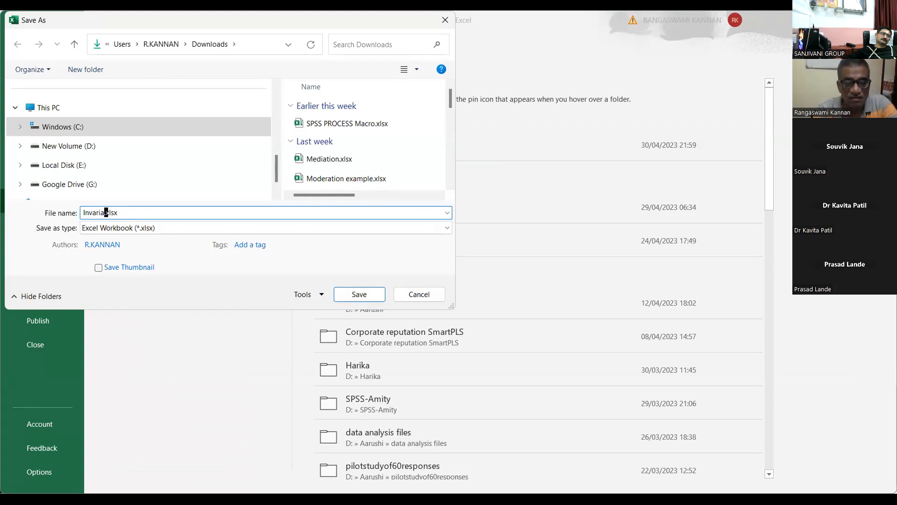
type(" MGA")
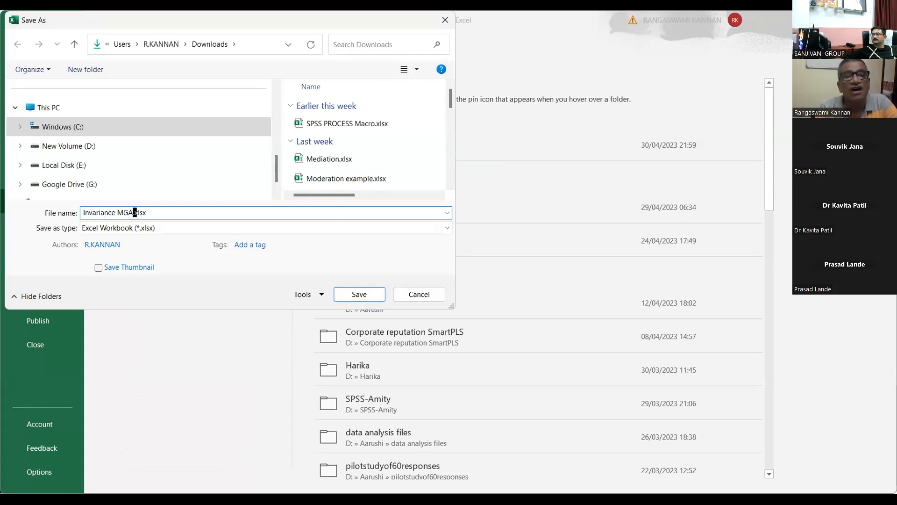
key("Return")
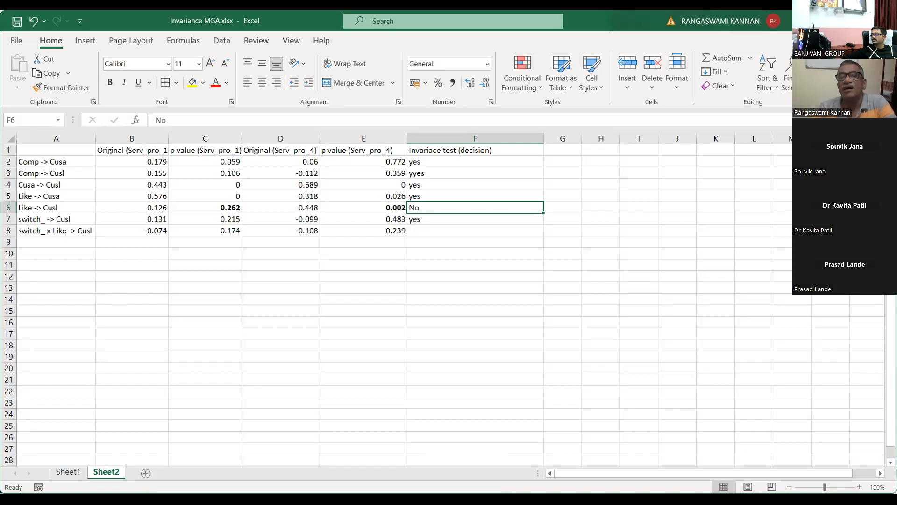
Switch to SmartPLS and return from the MGA results to the Corp Repu model.
key("alt+Tab")
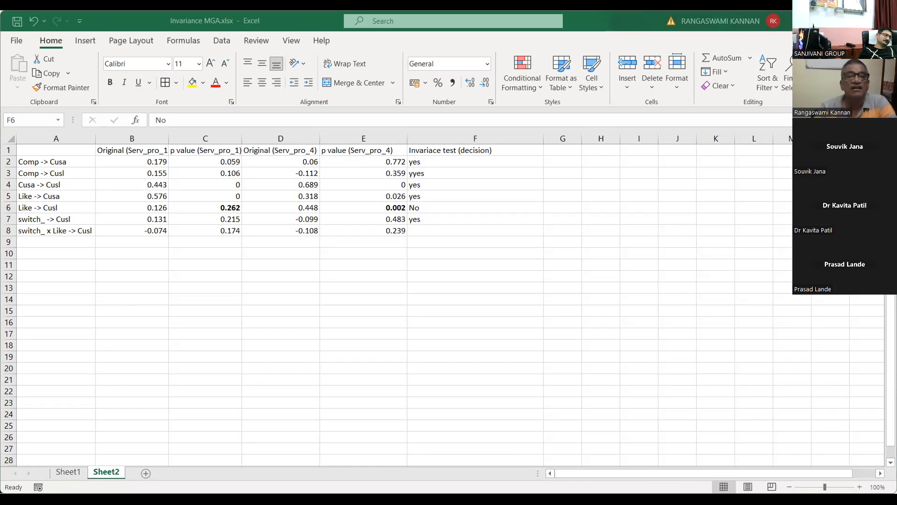
left_click(672, 415)
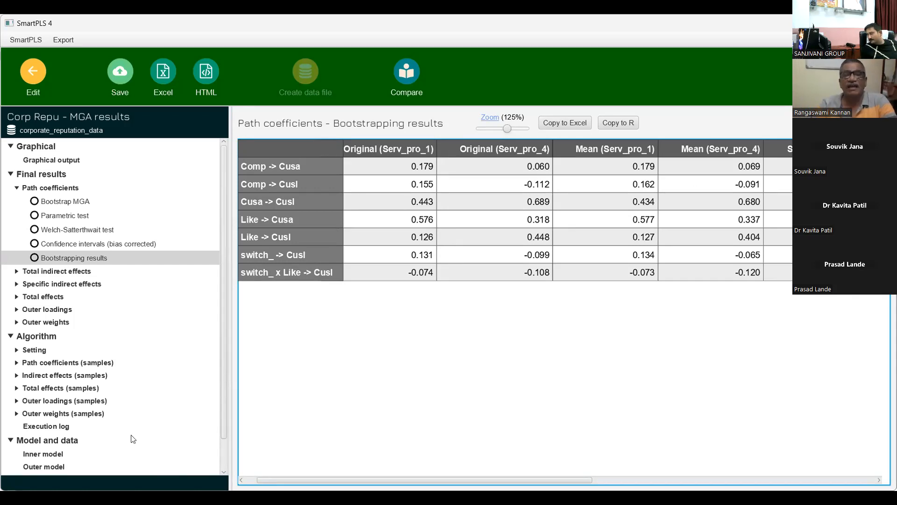
left_click(33, 71)
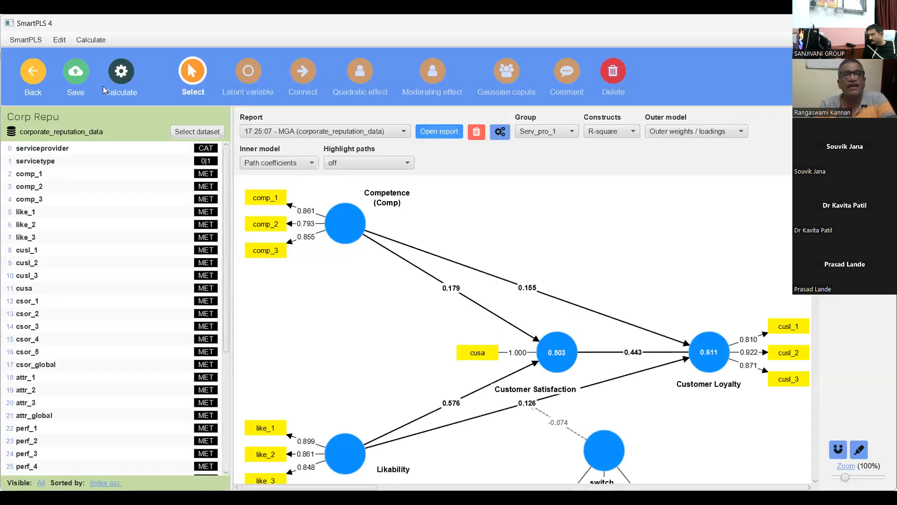
Run a permutation multigroup analysis with Serv_pro_2 as group A and Serv_pro_3 as group B.
left_click(124, 75)
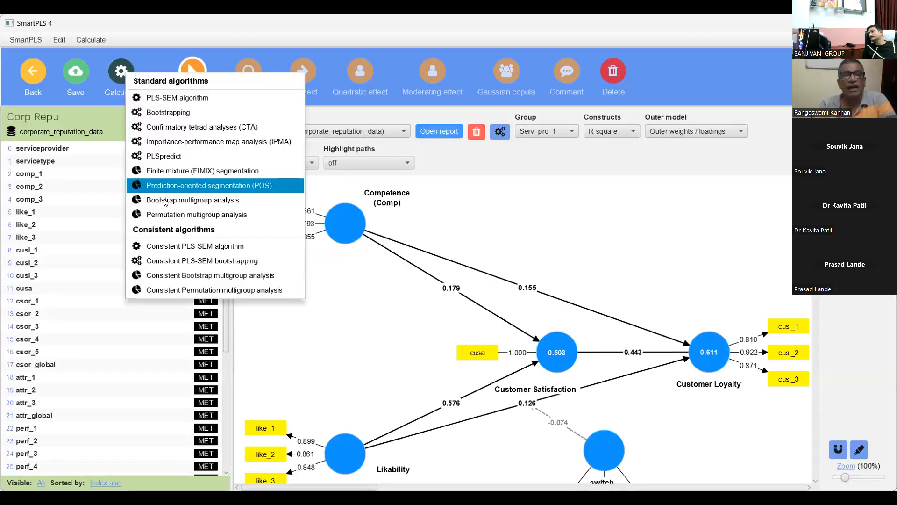
left_click(187, 213)
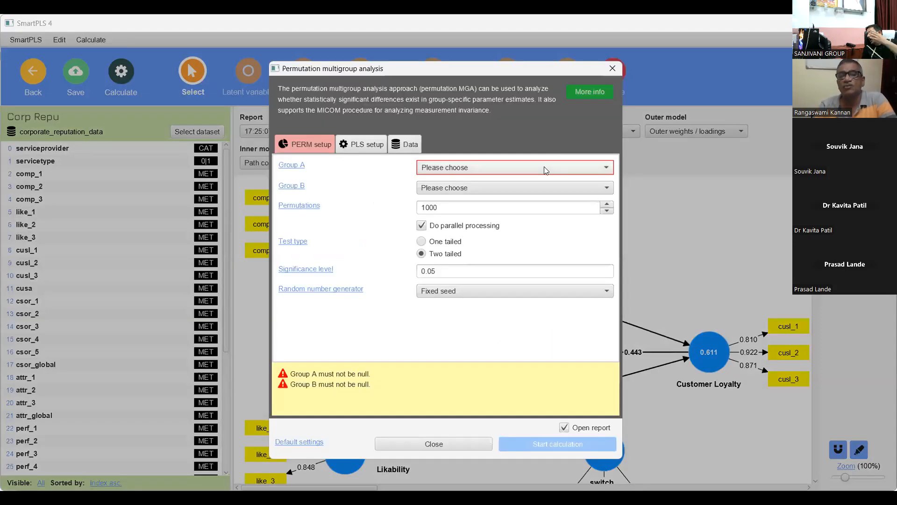
left_click(544, 169)
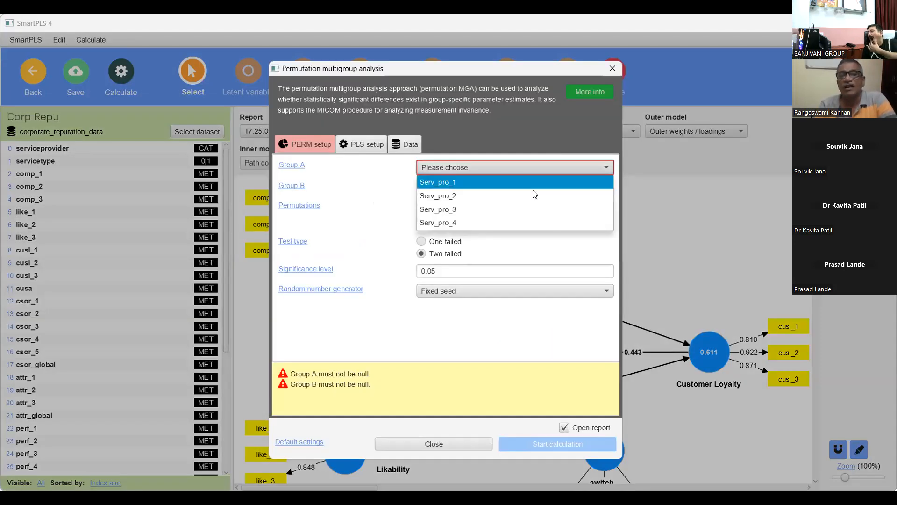
left_click(533, 195)
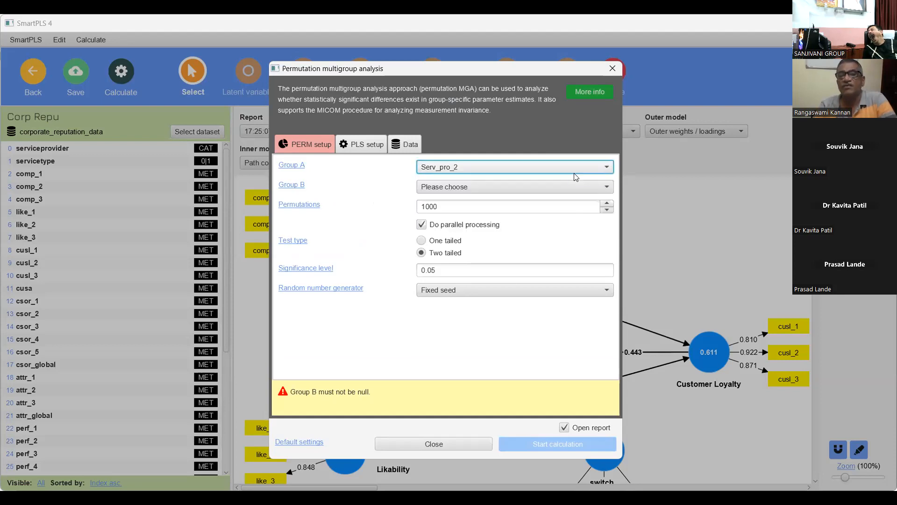
left_click(568, 185)
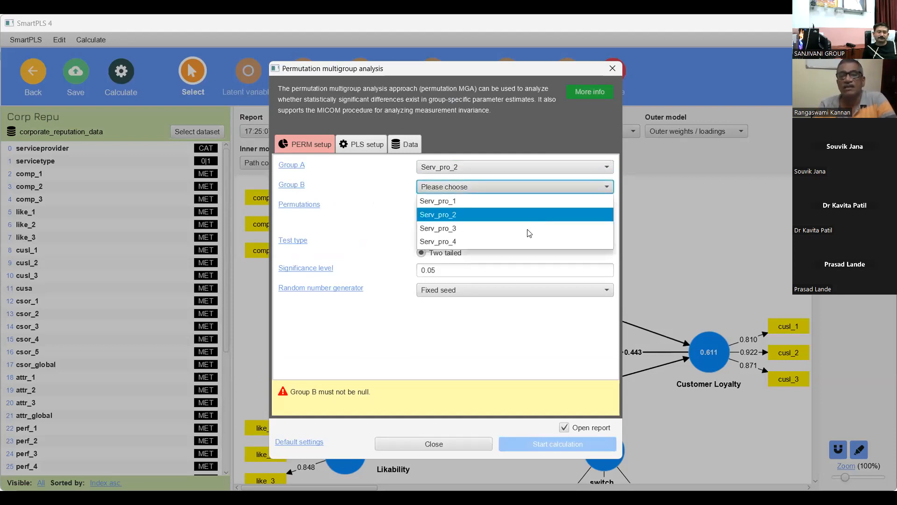
left_click(529, 228)
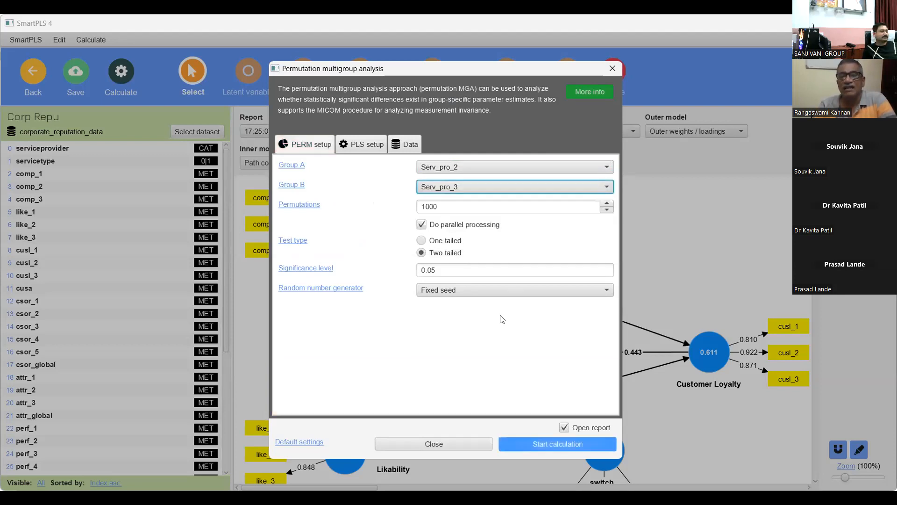
left_click(555, 444)
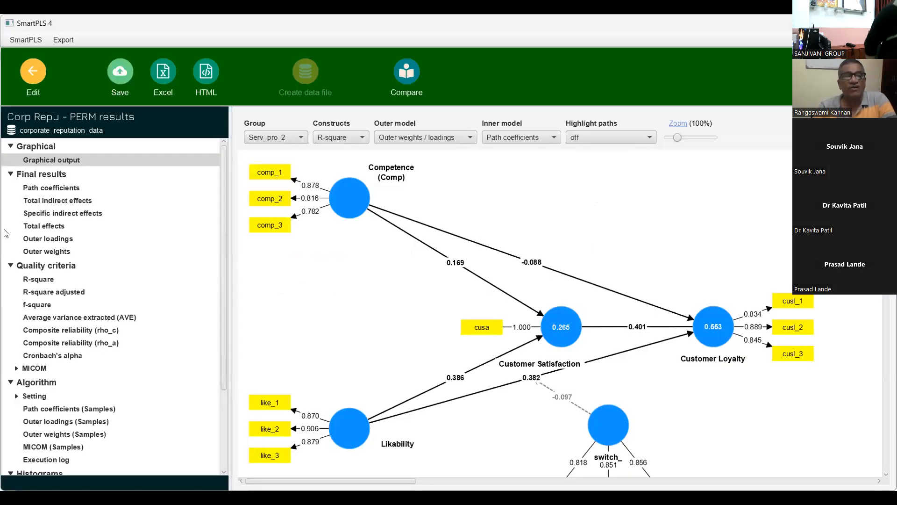
Examine the MICOM results for Step 2, Step 3a (mean) and Step 3b (variance).
left_click(36, 366)
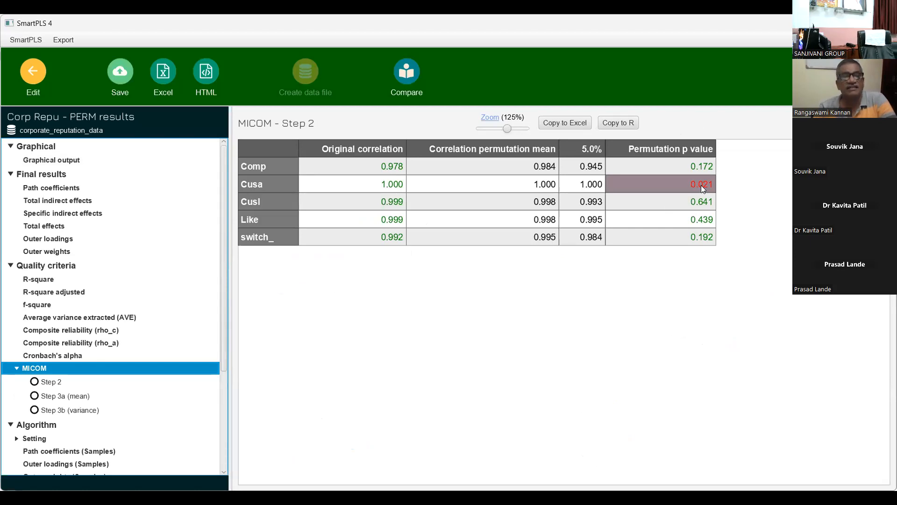
left_click(51, 384)
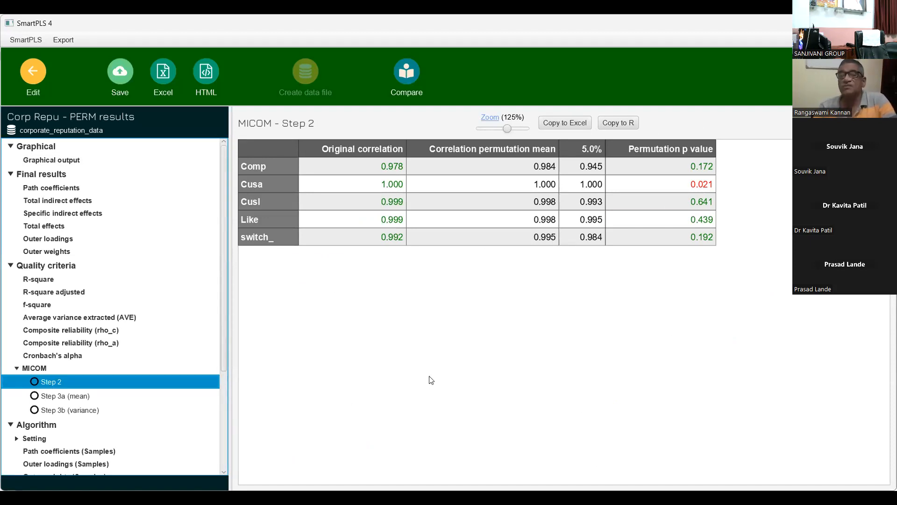
left_click(79, 397)
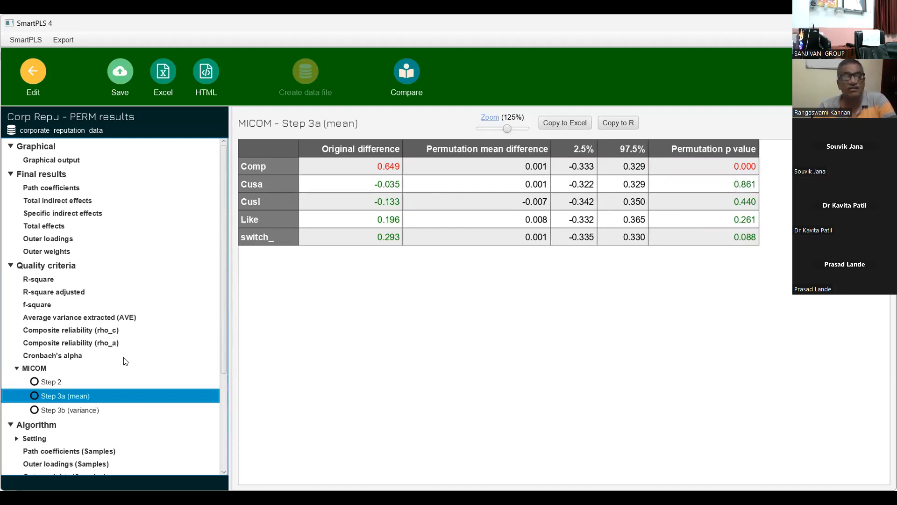
left_click(86, 411)
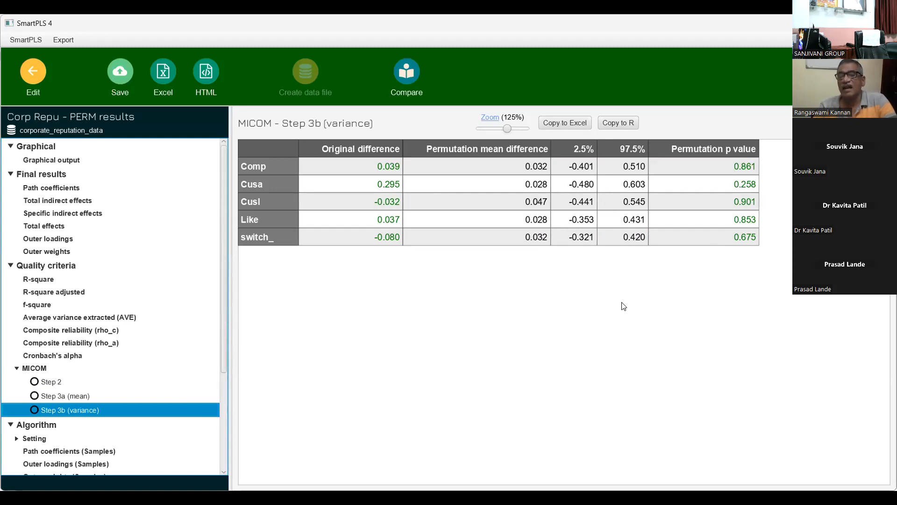
Run a bootstrap multigroup analysis of the Corp Repu model comparing Serv_pro_2 in Groups A with Serv_pro_3 in Groups B.
left_click(26, 80)
left_click(117, 80)
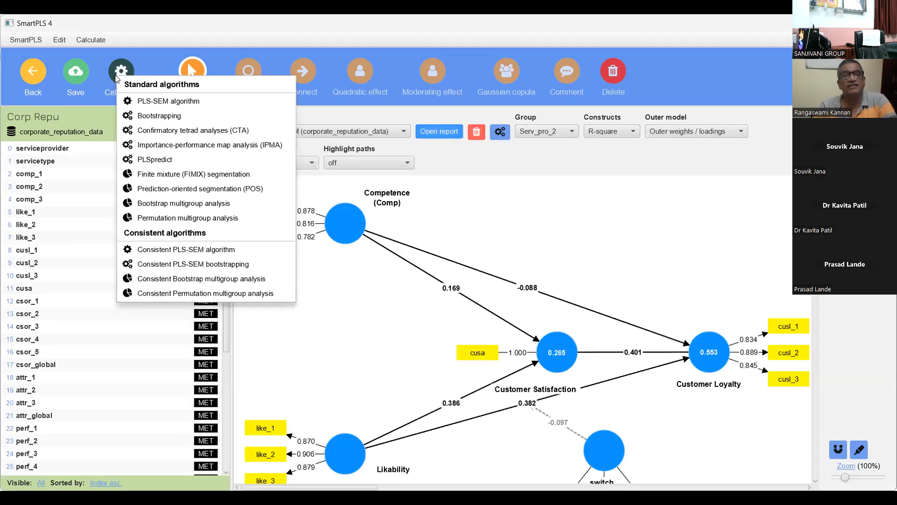
left_click(188, 204)
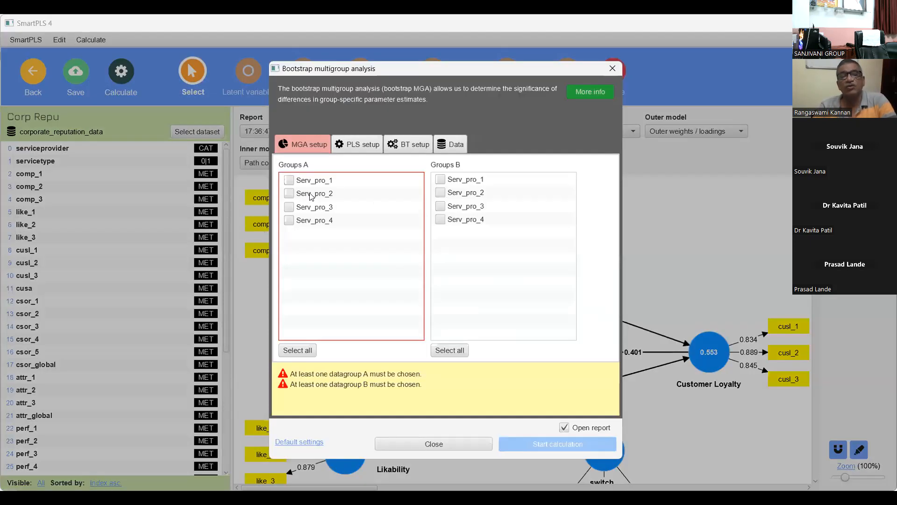
left_click(311, 196)
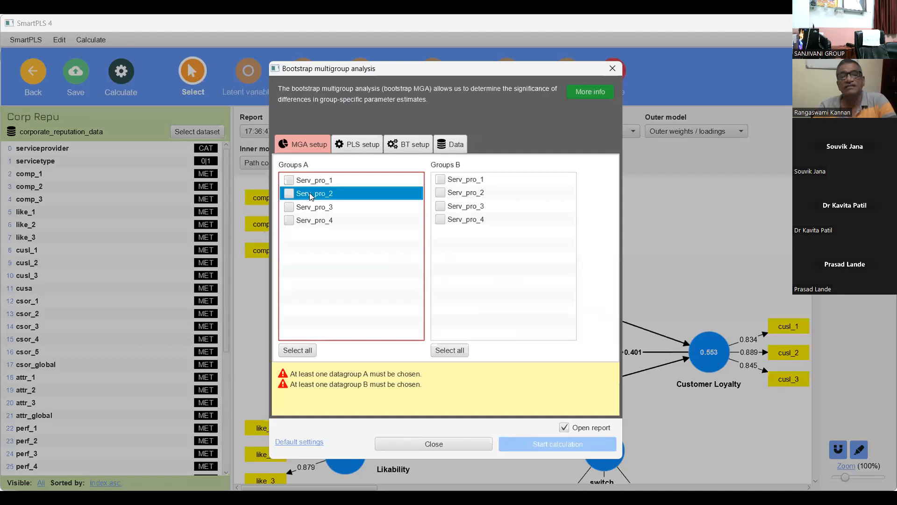
left_click(283, 194)
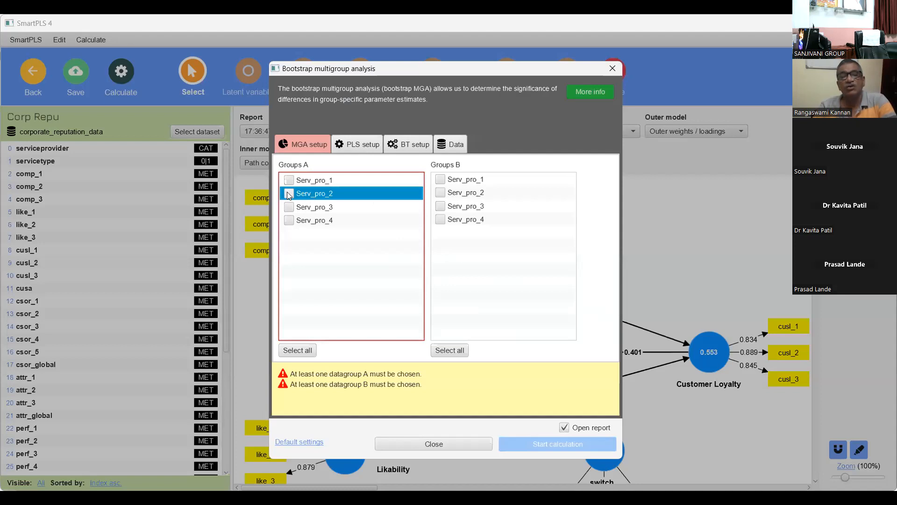
left_click(442, 206)
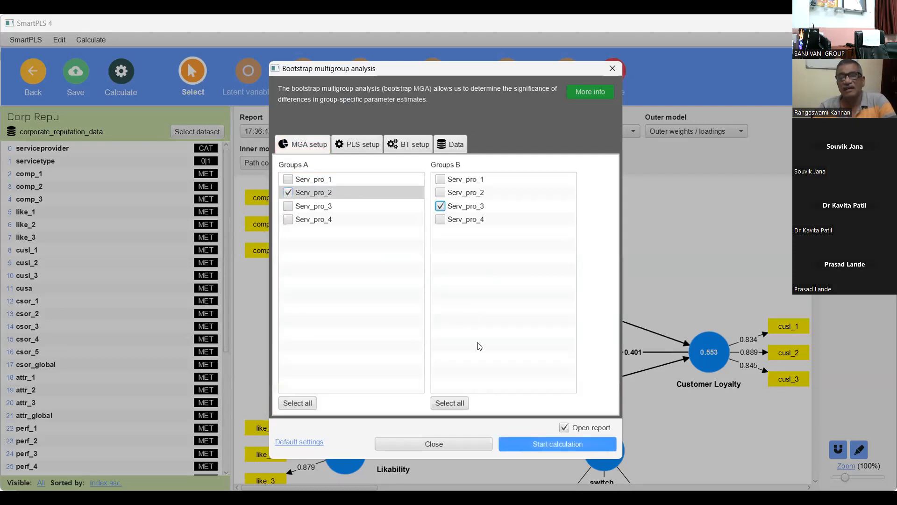
left_click(558, 444)
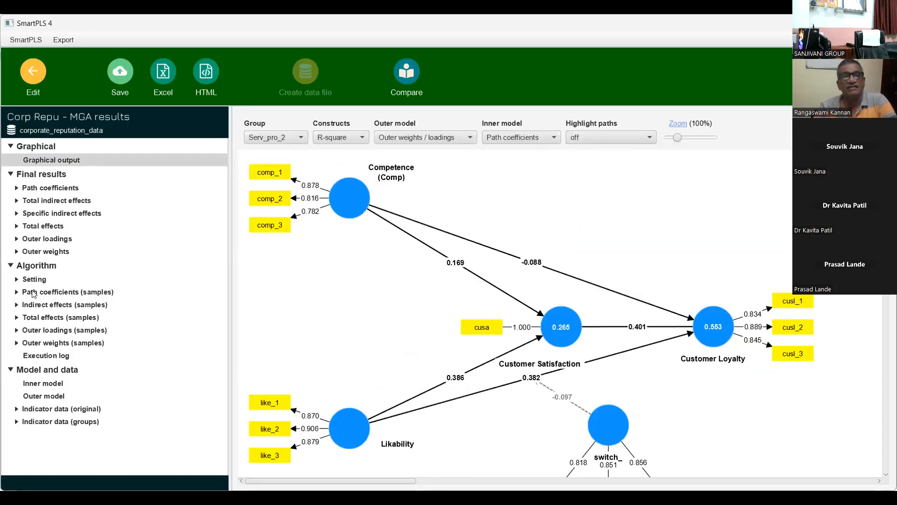
Review the path coefficients' bootstrapping results for both groups up to the p values, and return to the model.
left_click(45, 188)
left_click(60, 261)
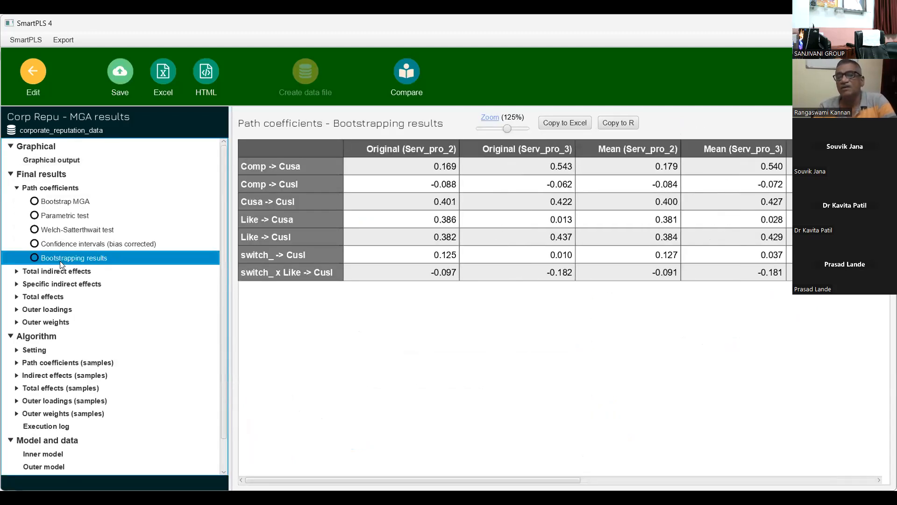
left_click(665, 164)
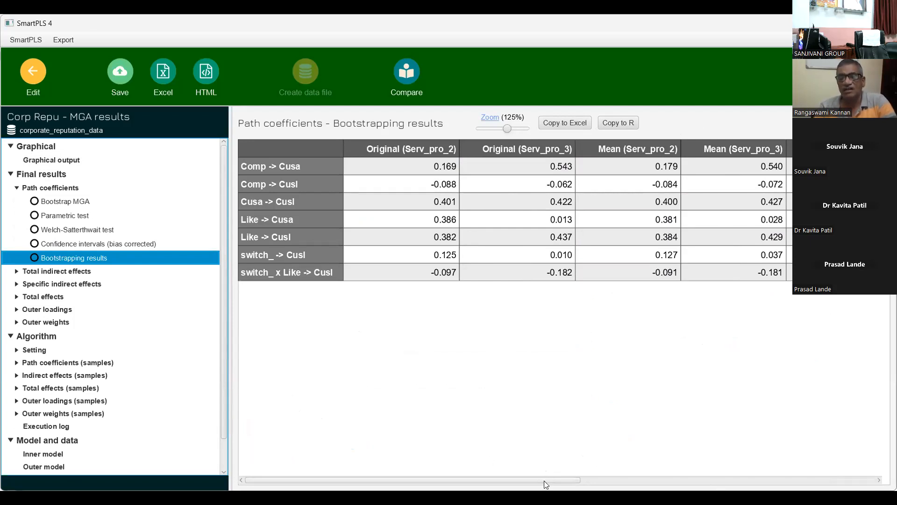
left_click_drag(542, 478, 871, 441)
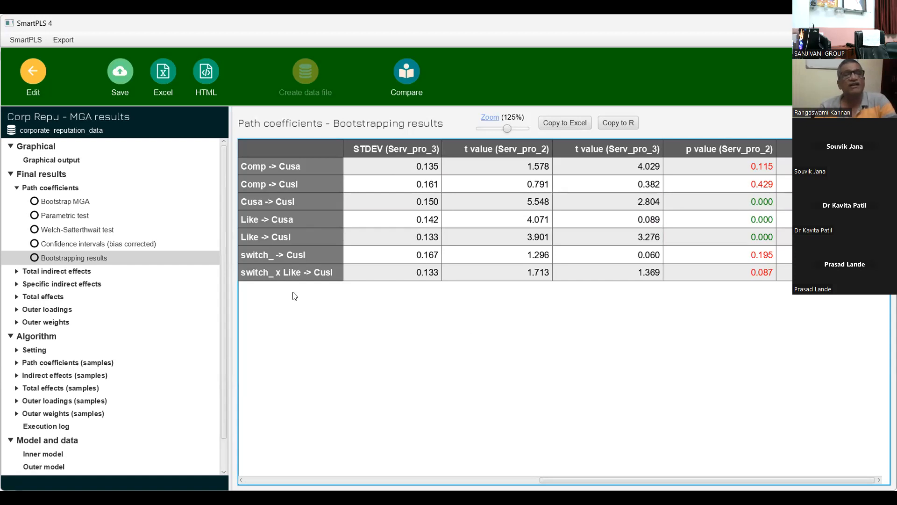
left_click(33, 78)
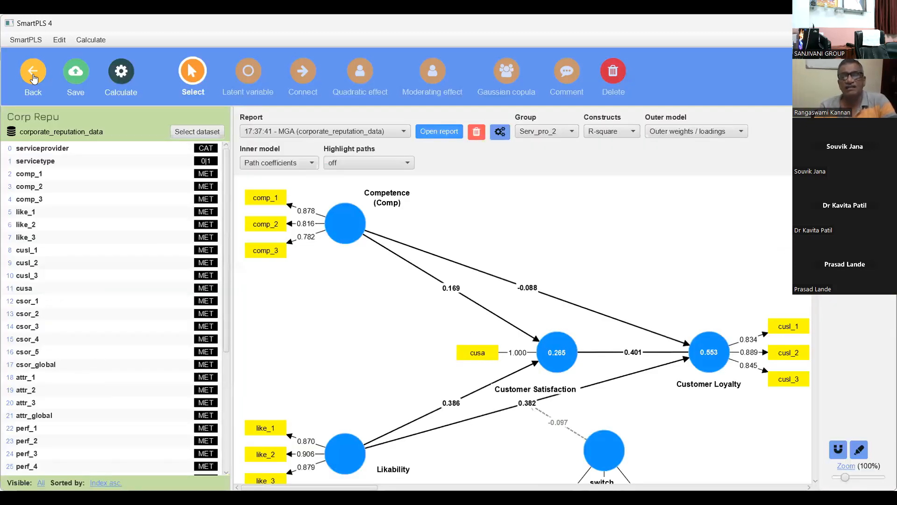